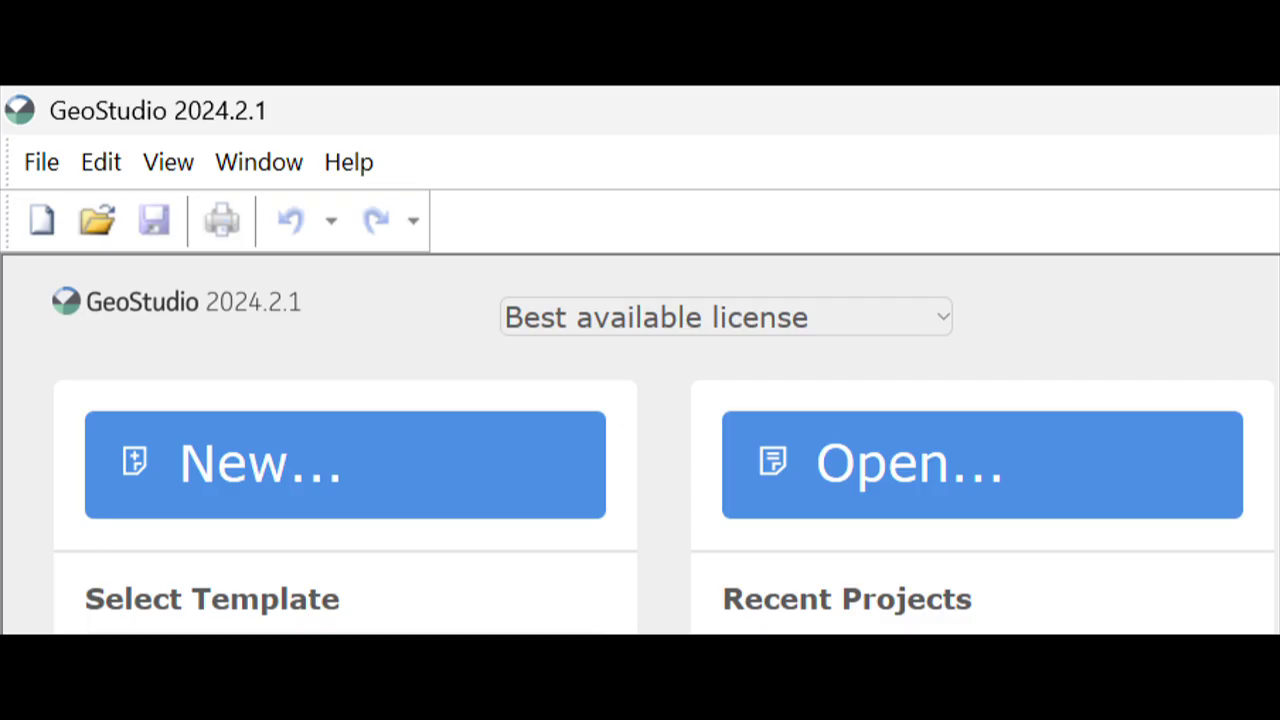
Create a new project with a 2D geometry and add a steady-state SEEP/W analysis to it
key(ctrl+n)
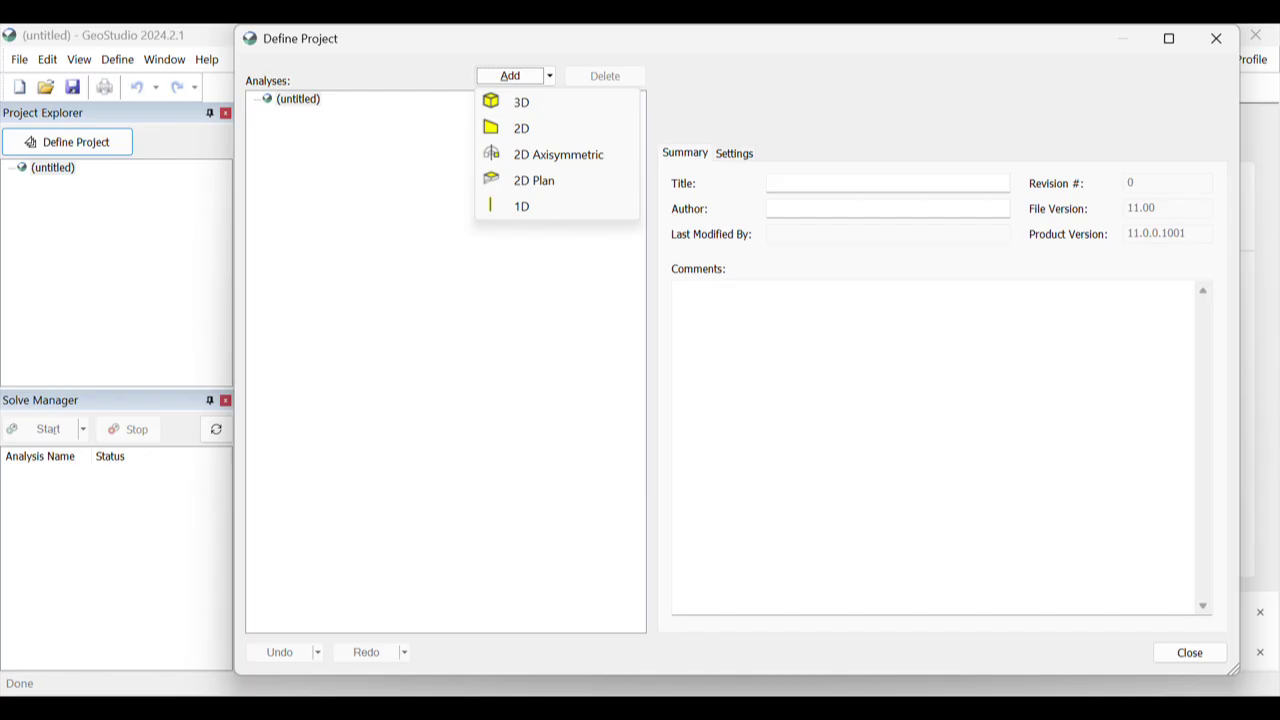
click(521, 128)
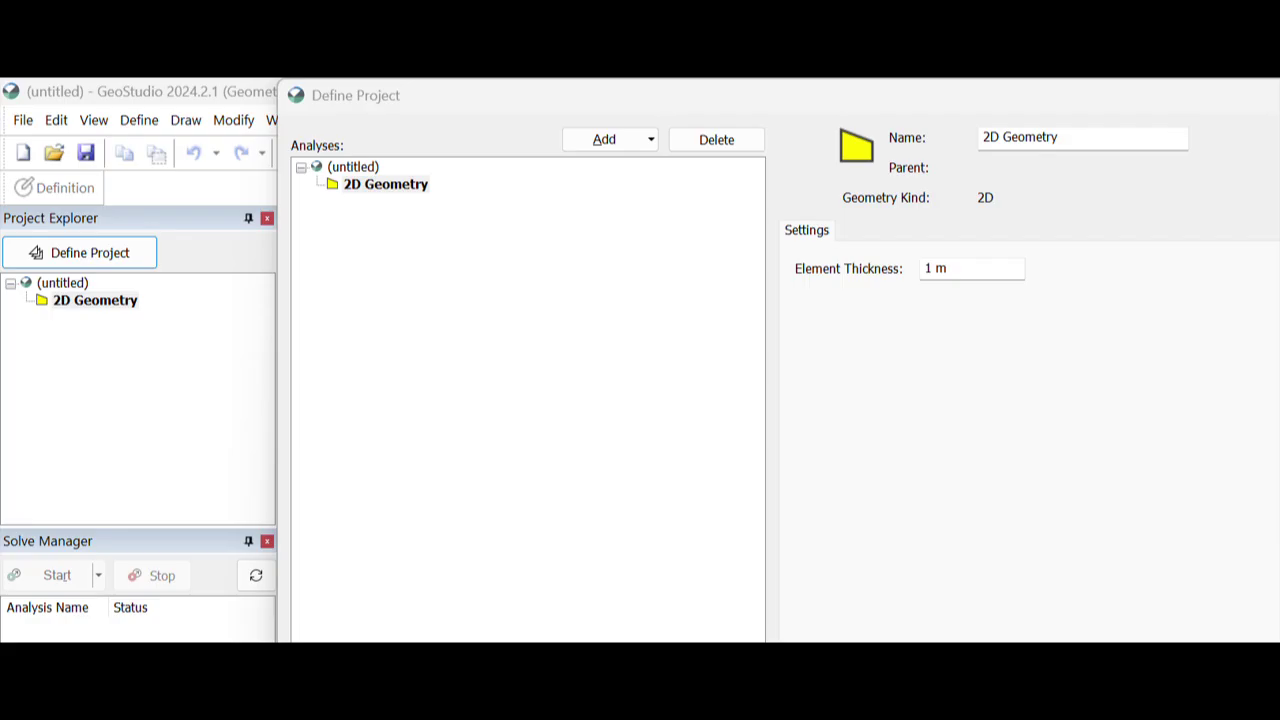
key(alt+a)
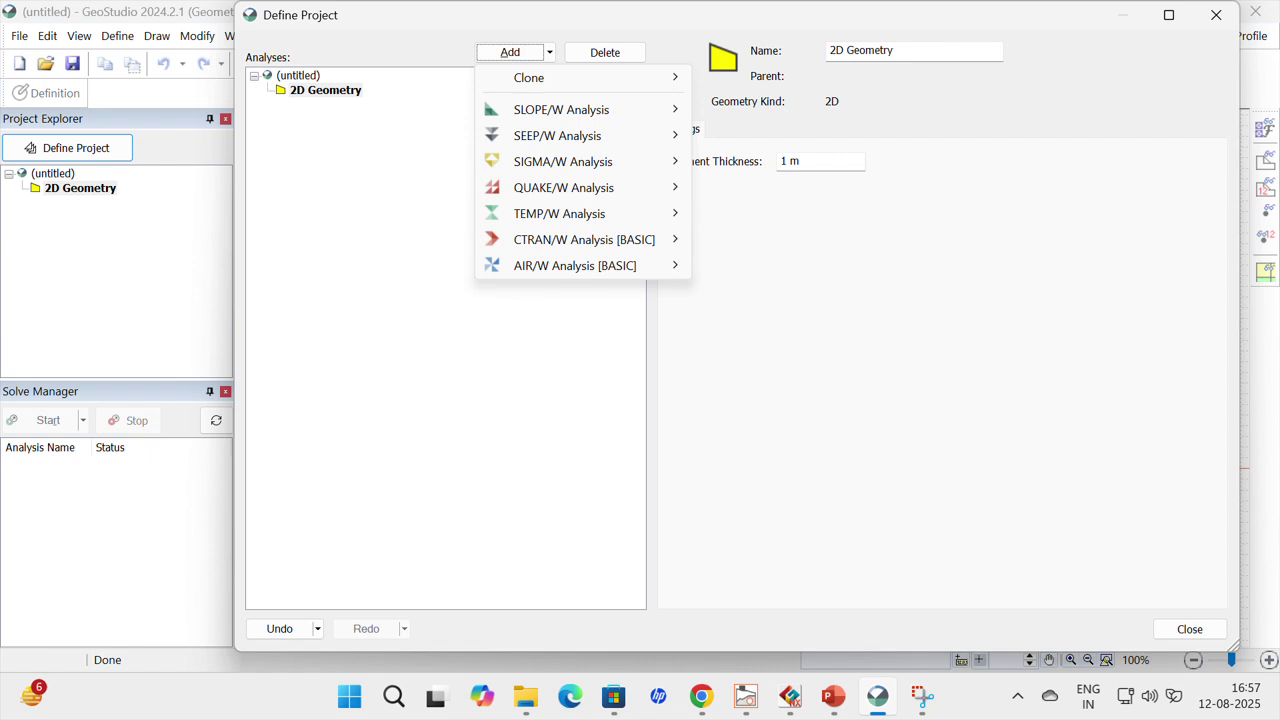
mouse_move(561, 109)
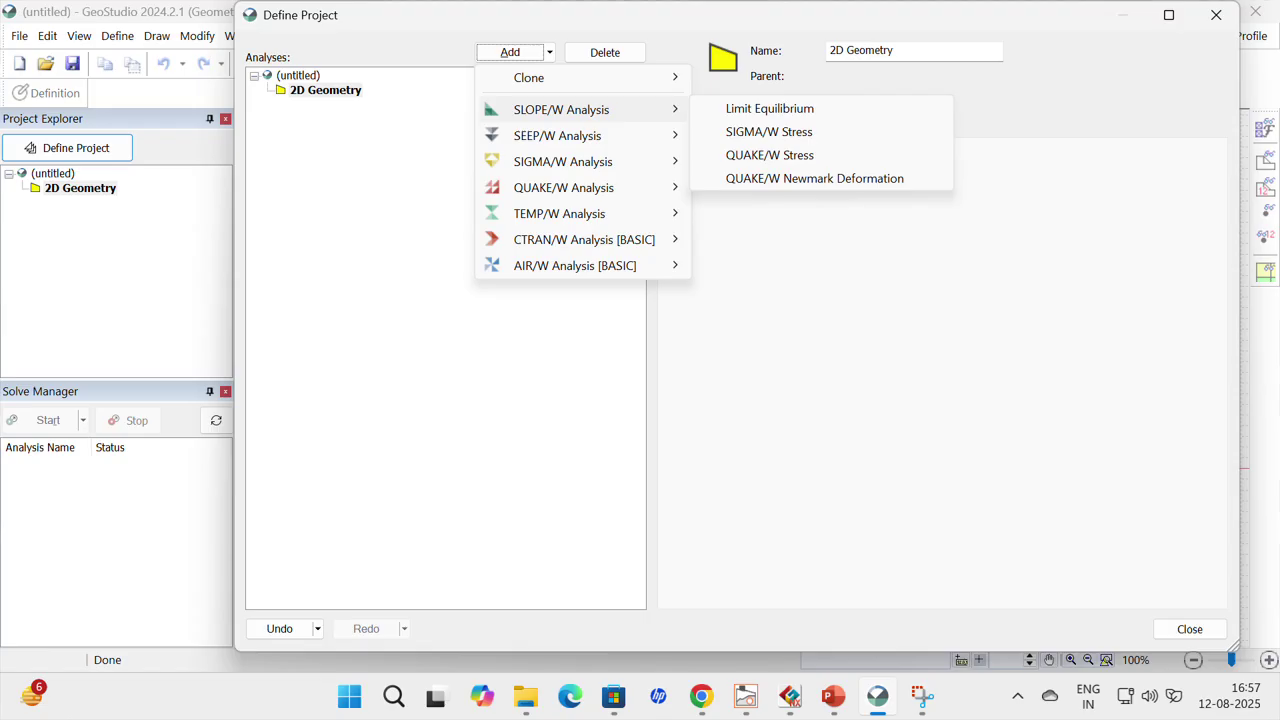
mouse_move(557, 135)
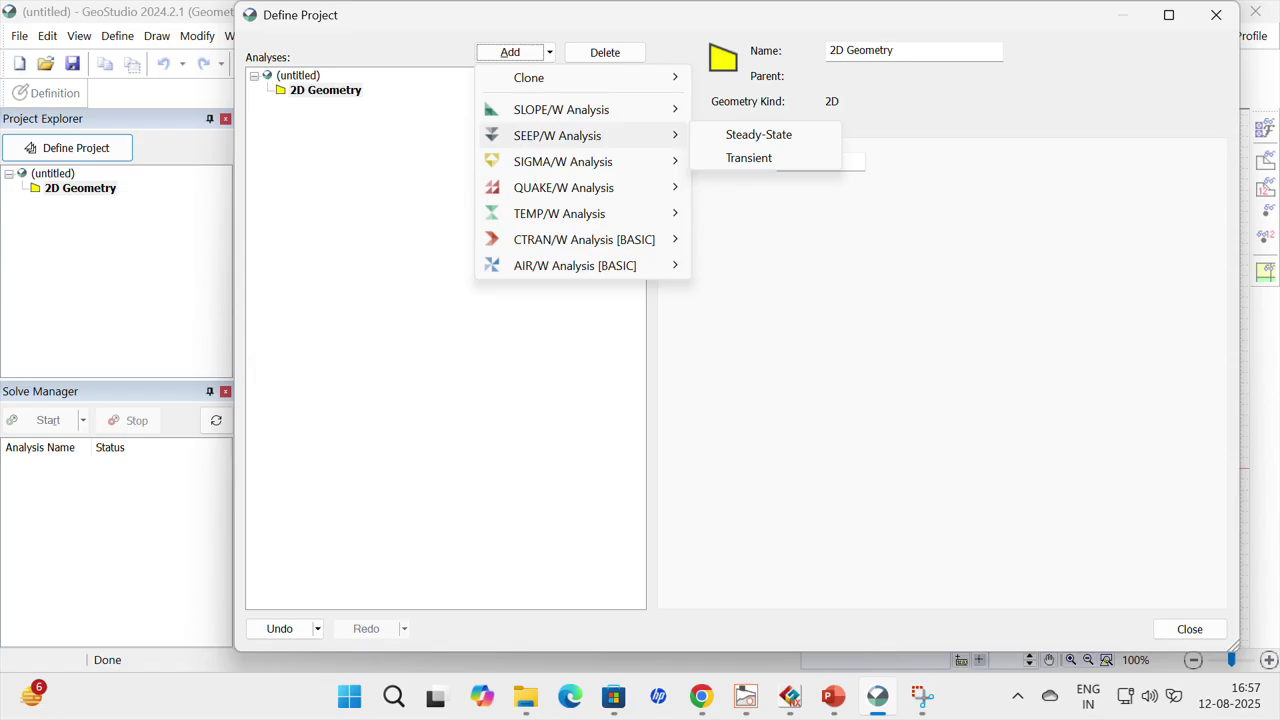
mouse_move(563, 161)
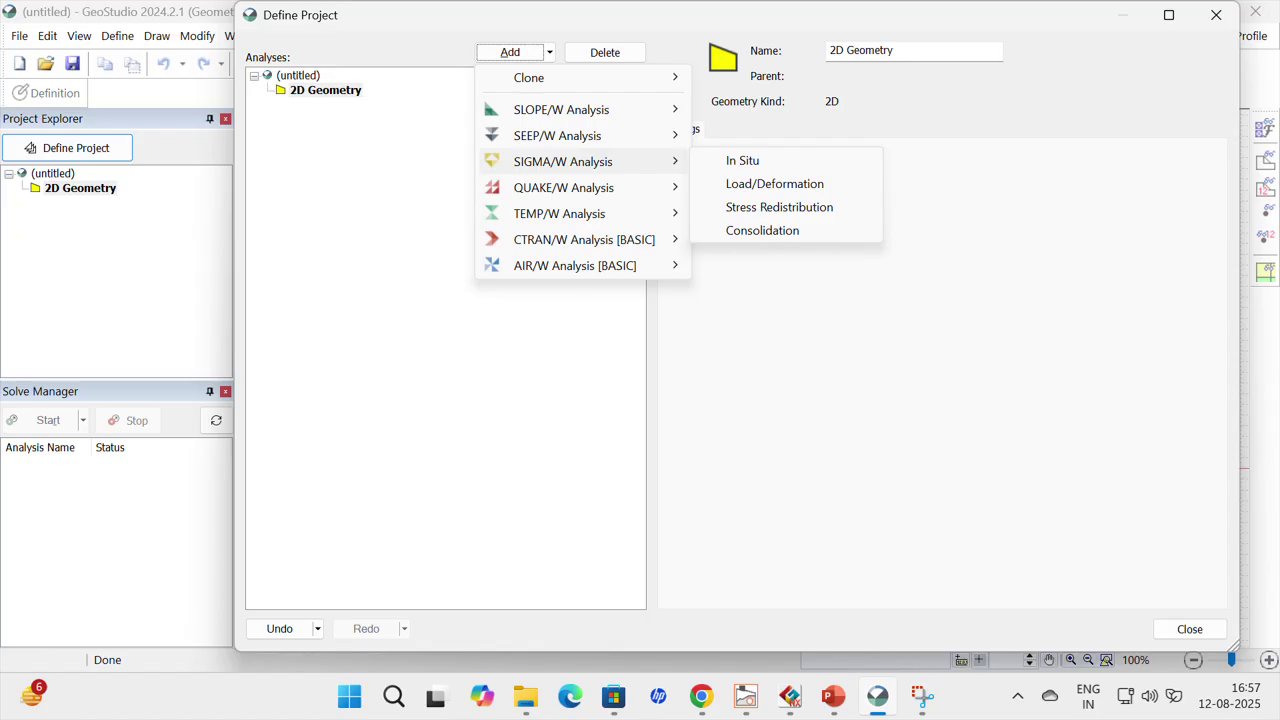
mouse_move(563, 187)
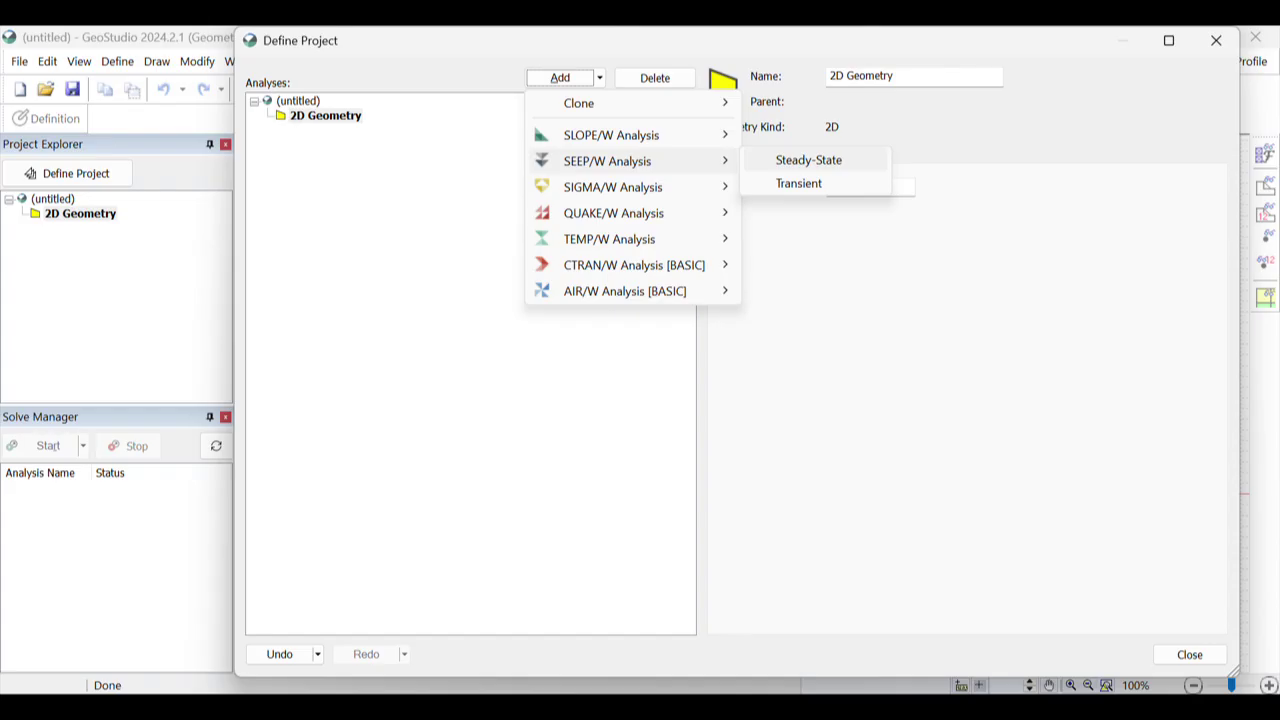
click(808, 160)
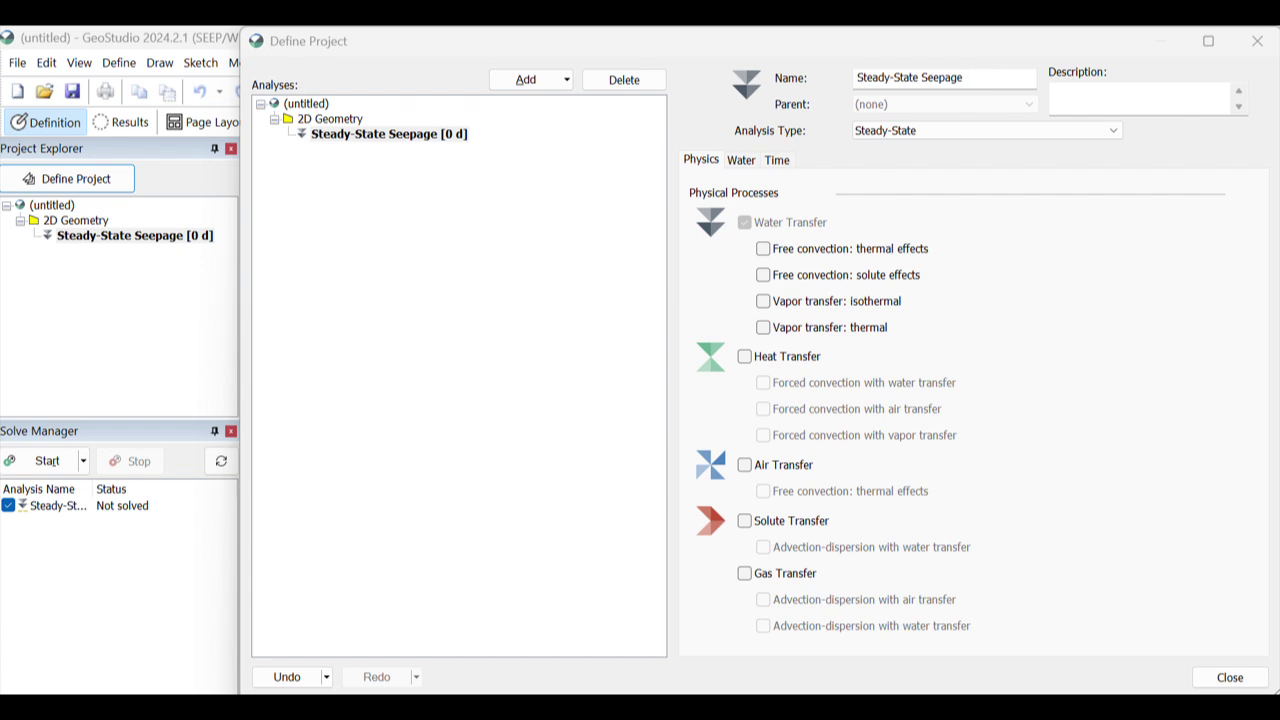
Review the water convergence settings and physical constants of the steady-state seepage analysis, and leave the project definition
click(741, 160)
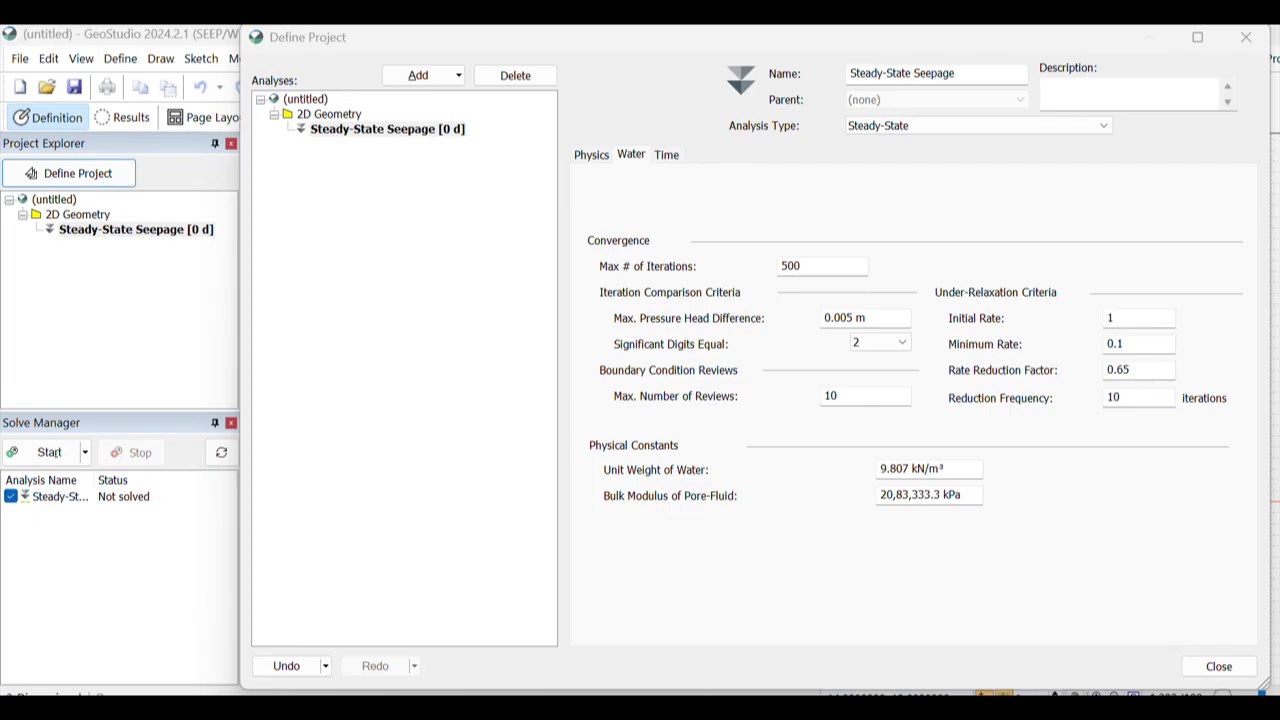
key(Escape)
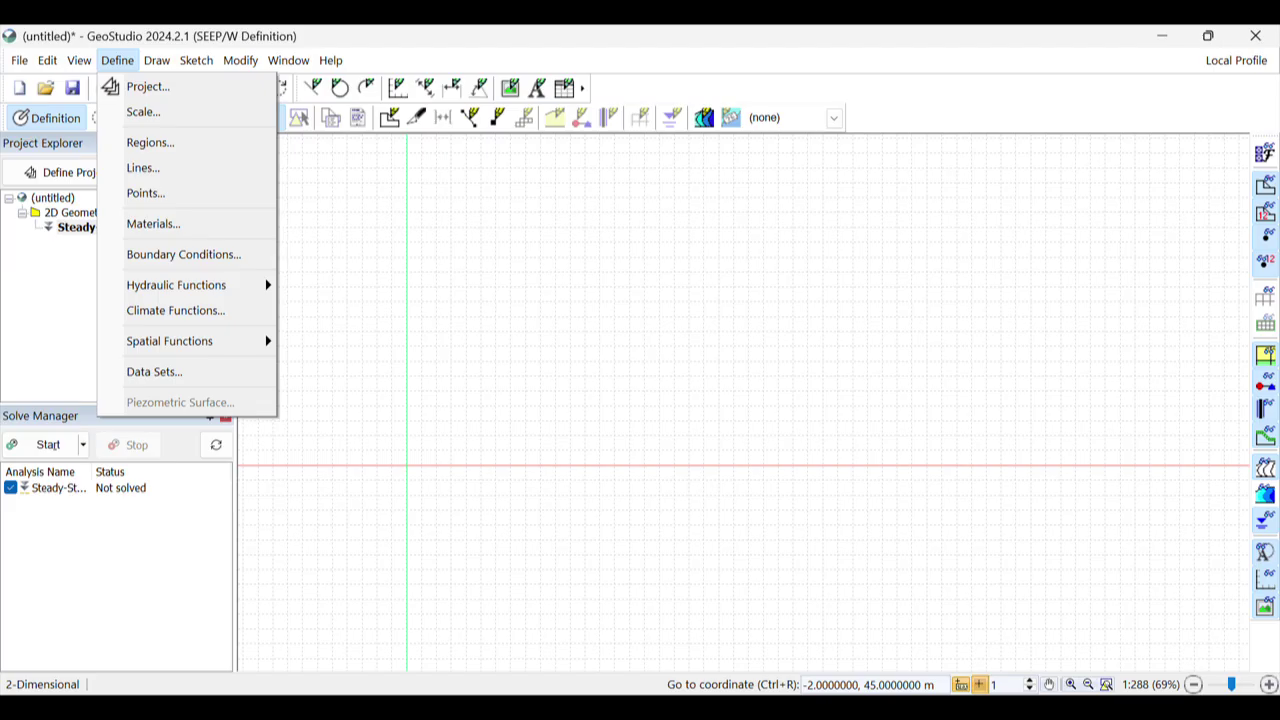
key(Right)
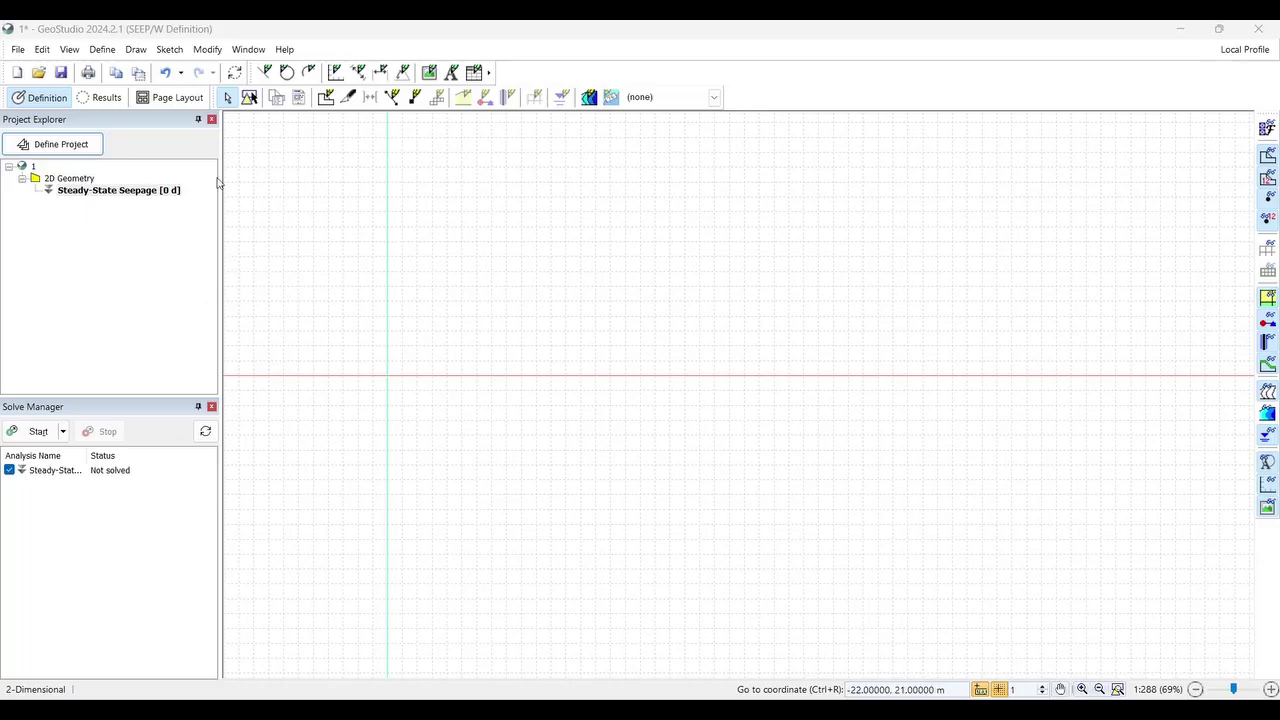
Open the point definitions and define point 1 at X 0 m, Y 0 m
click(104, 50)
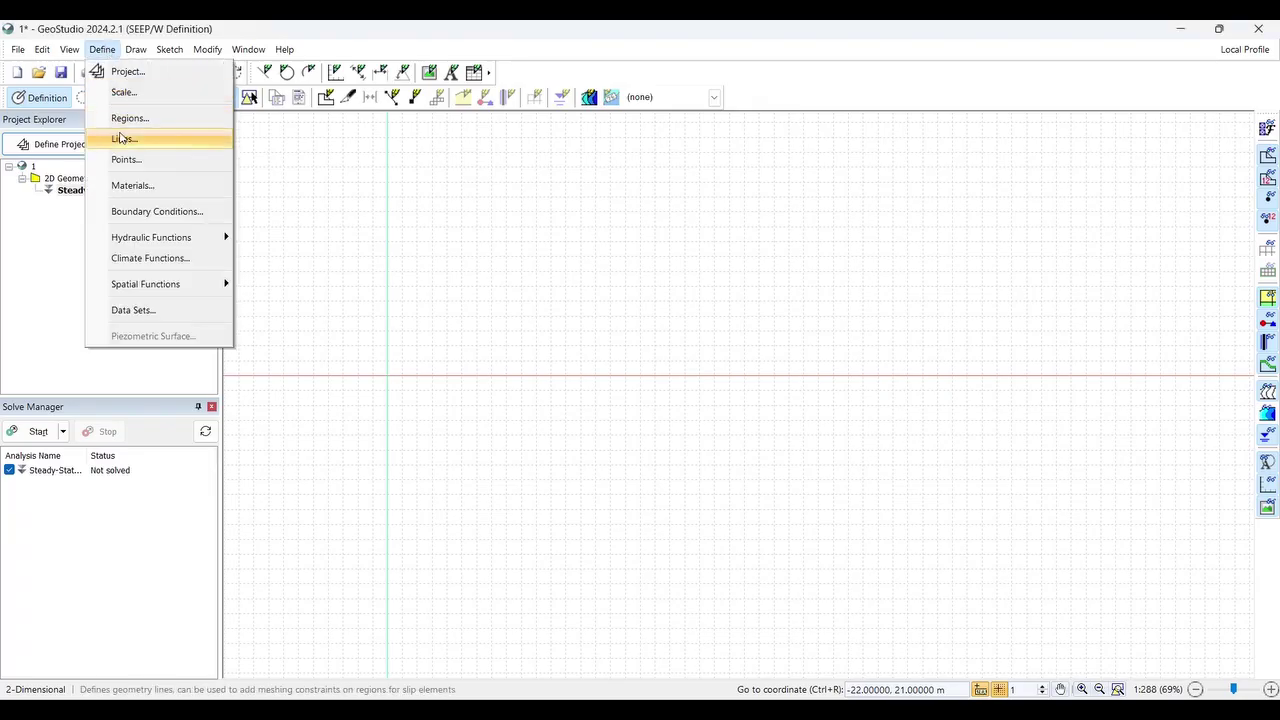
click(135, 162)
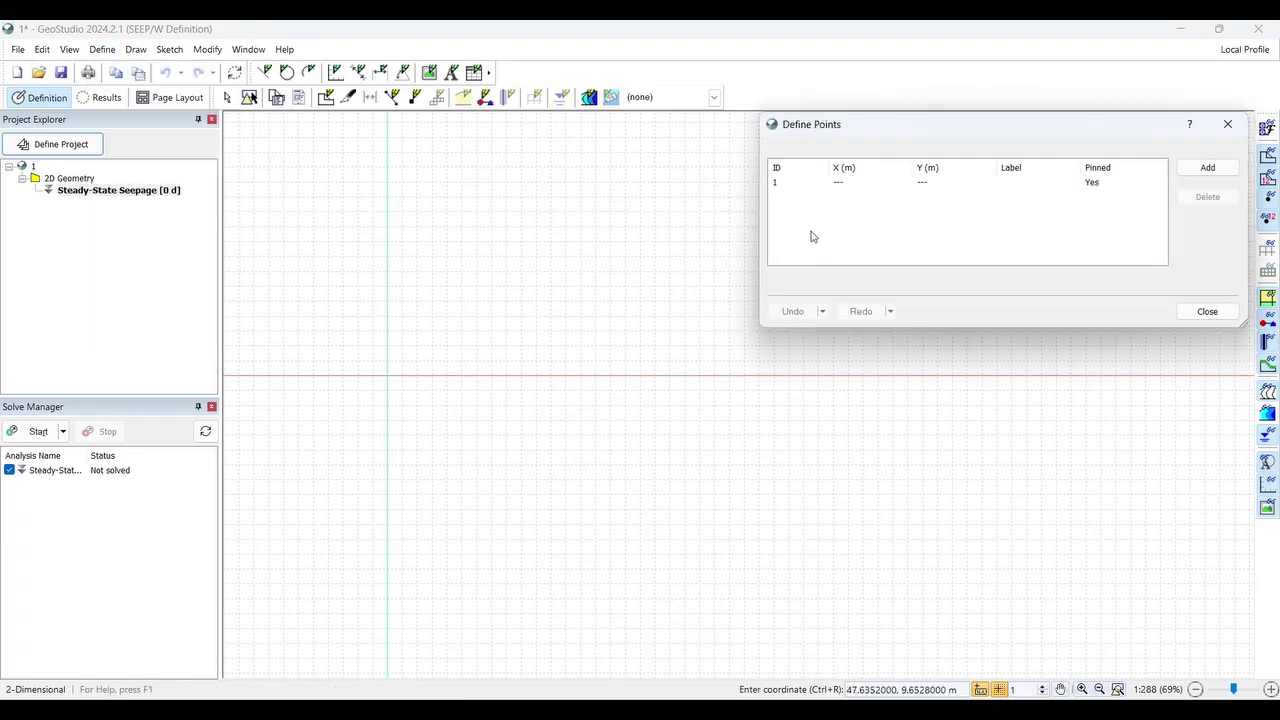
click(844, 184)
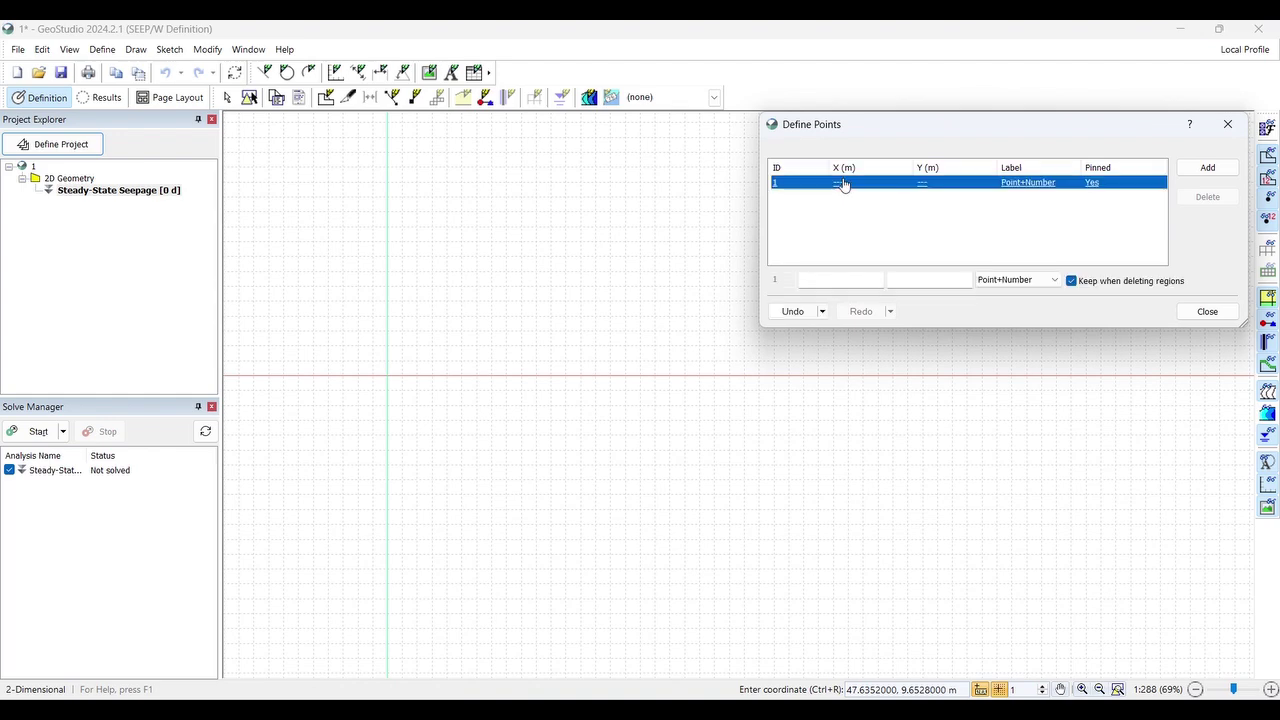
click(836, 280)
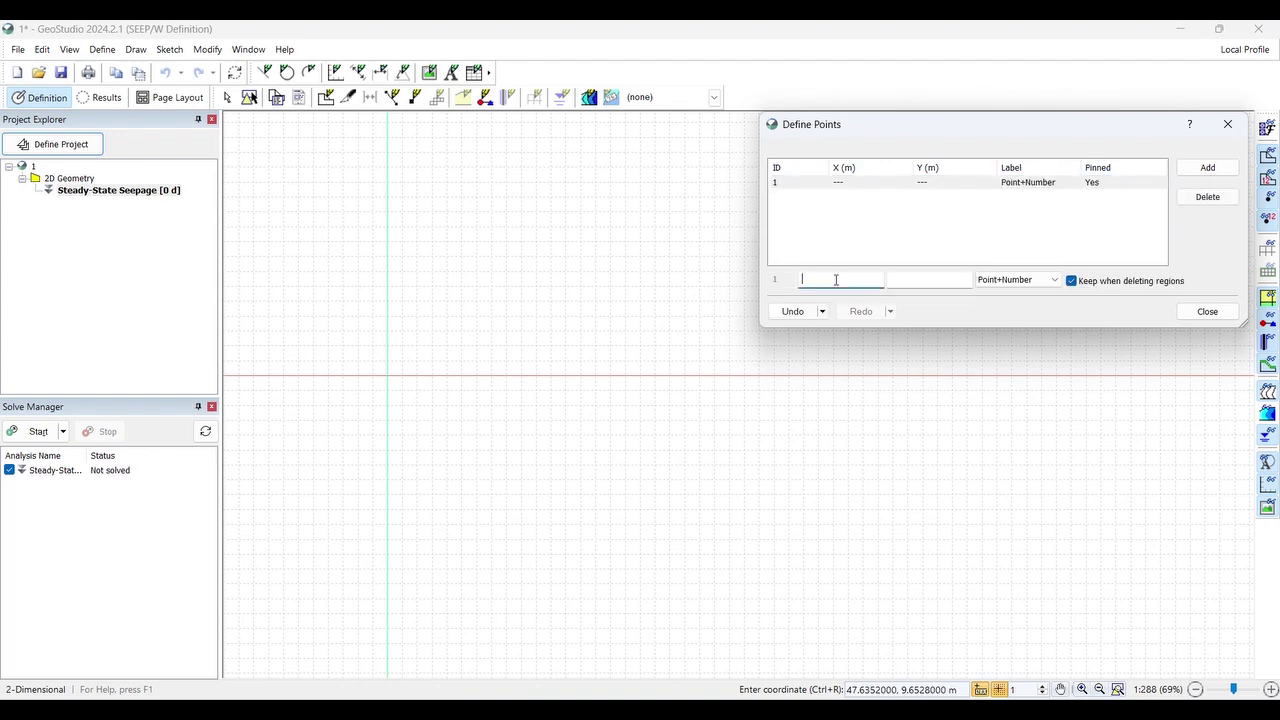
text(0)
key(Tab)
text(0)
Add point 2 at X 40 m, Y 0 m
click(1207, 167)
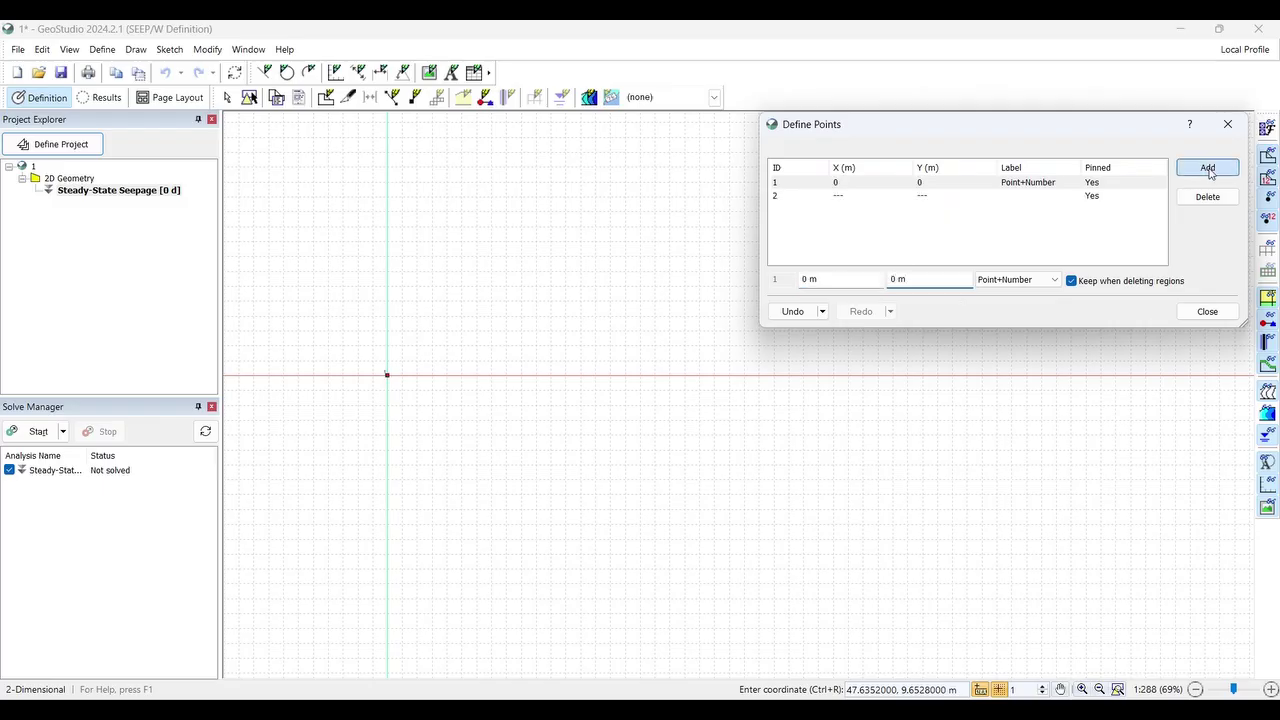
click(841, 278)
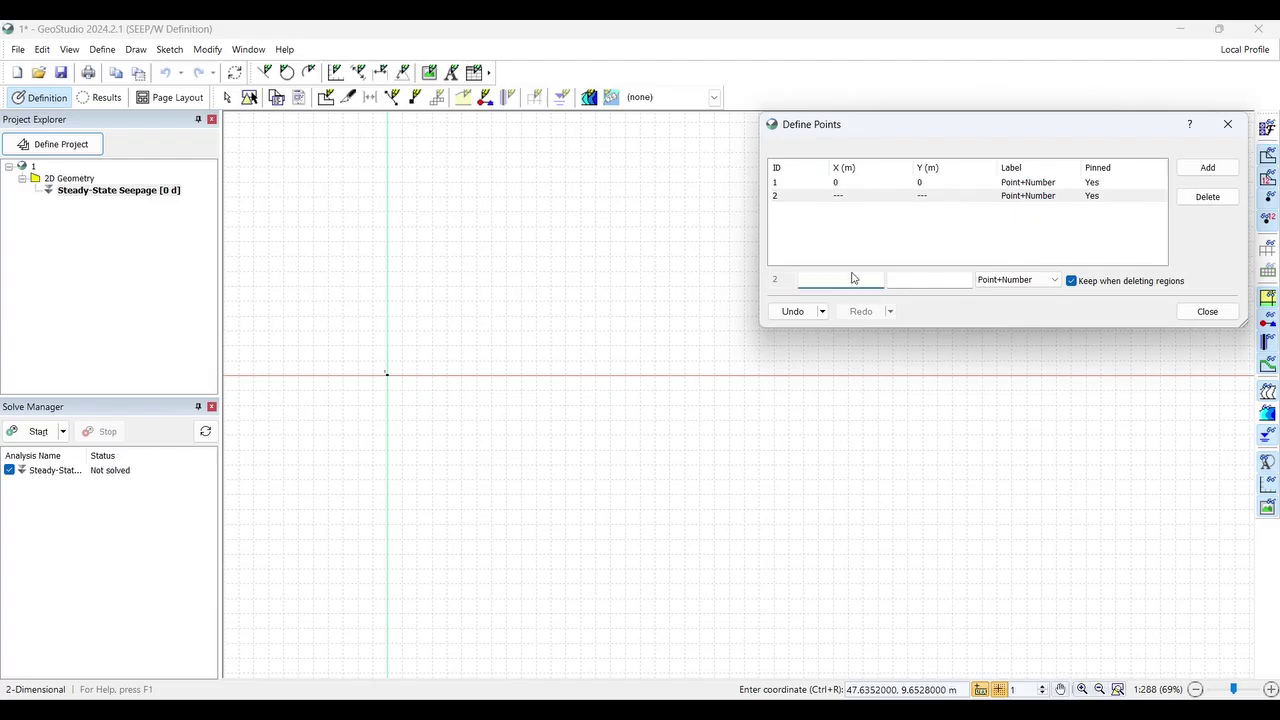
text(40)
key(Tab)
text(0)
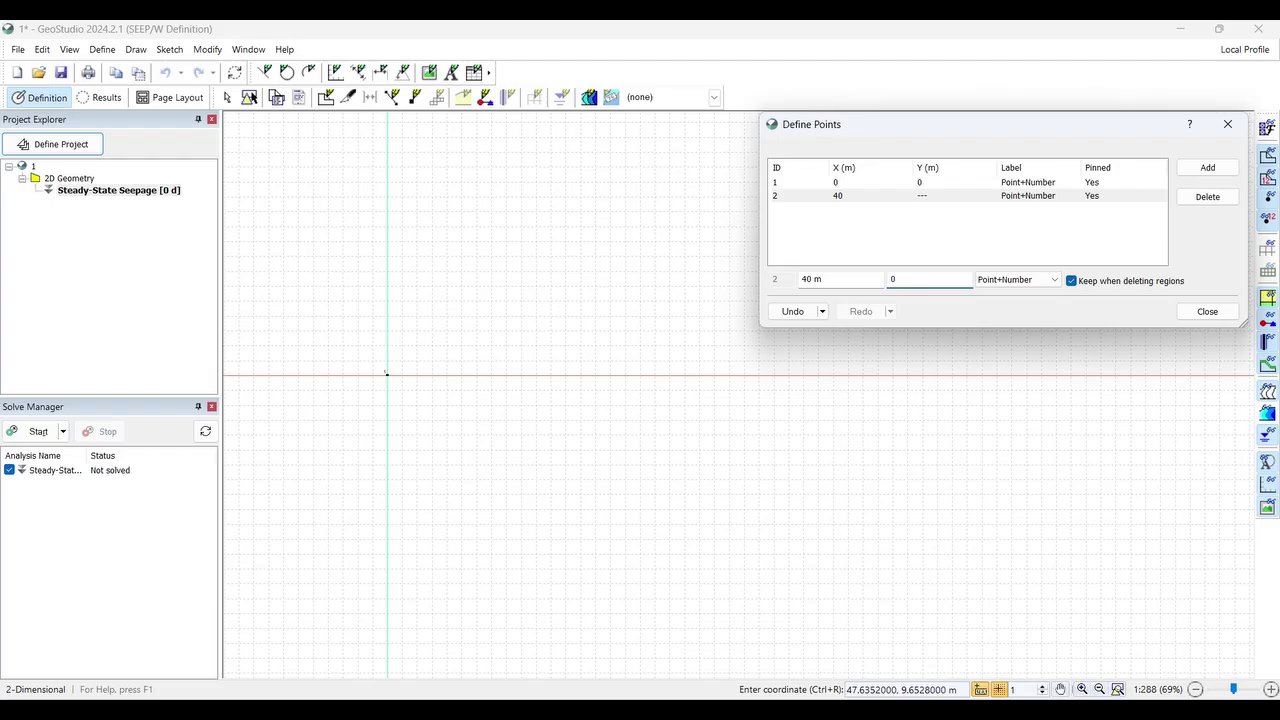
Add point 3 at X 40 m, Y 20 m
click(1207, 167)
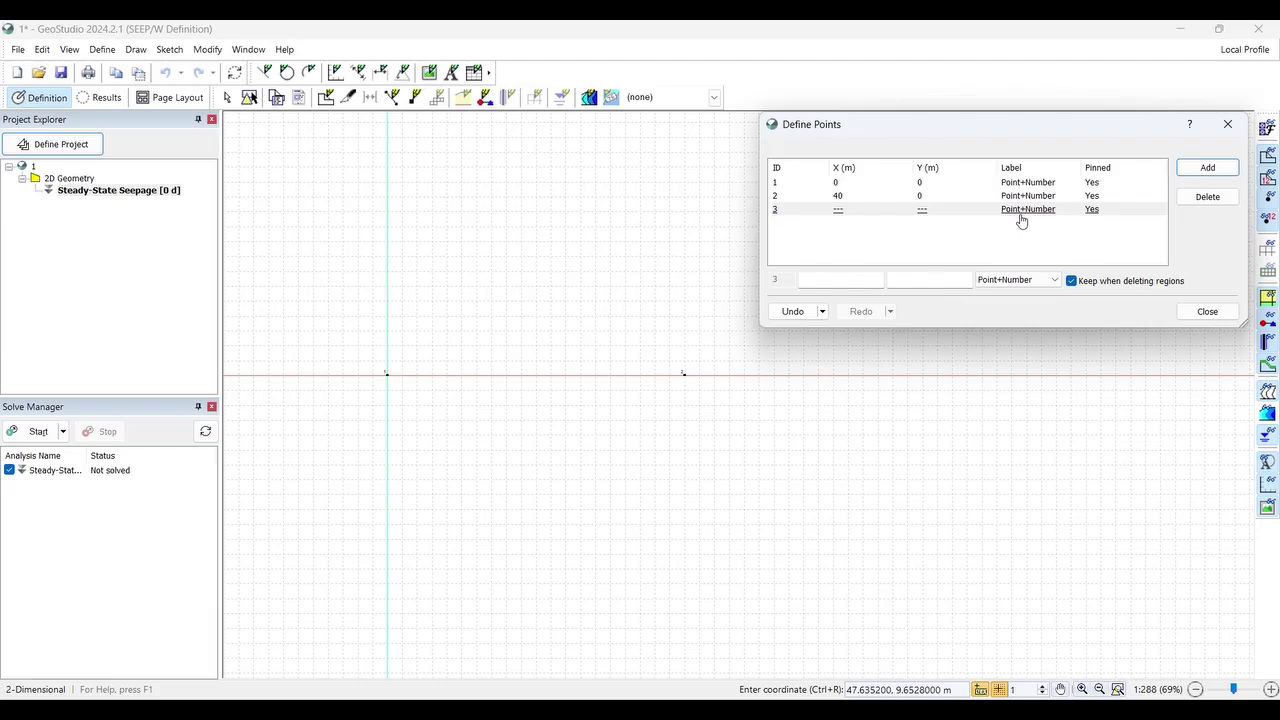
key(Tab)
key(Tab)
text(40)
click(889, 280)
text(20)
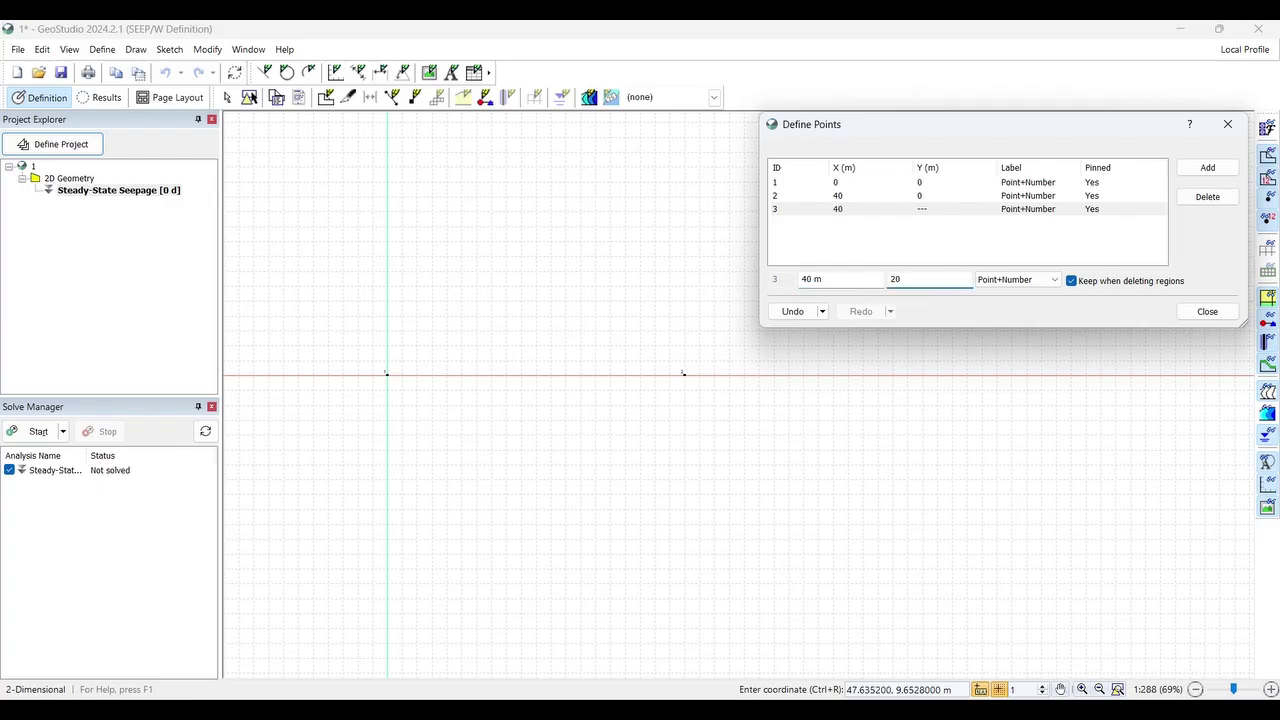
Add point 4 at X 45 m, Y 20 m
click(1203, 167)
click(833, 279)
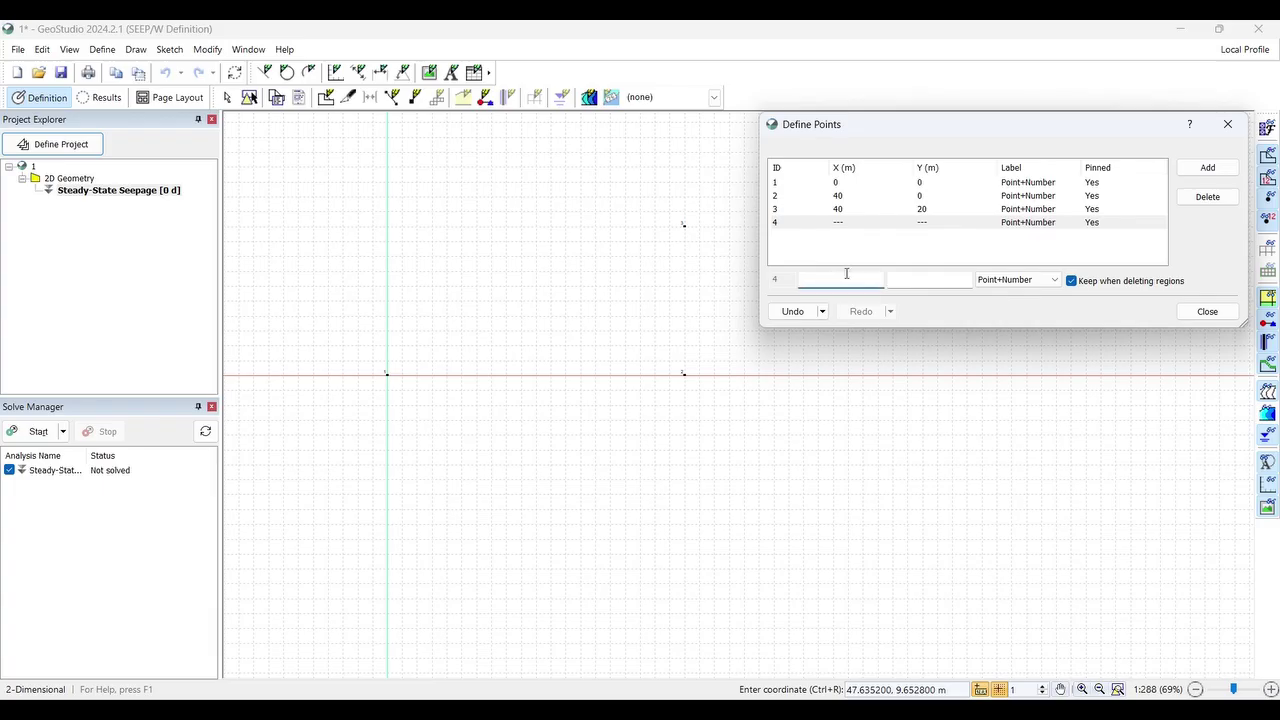
text(45)
click(916, 277)
text(20)
Add point 5 at X 45 m, Y 15 m
click(1207, 167)
click(843, 280)
text(45)
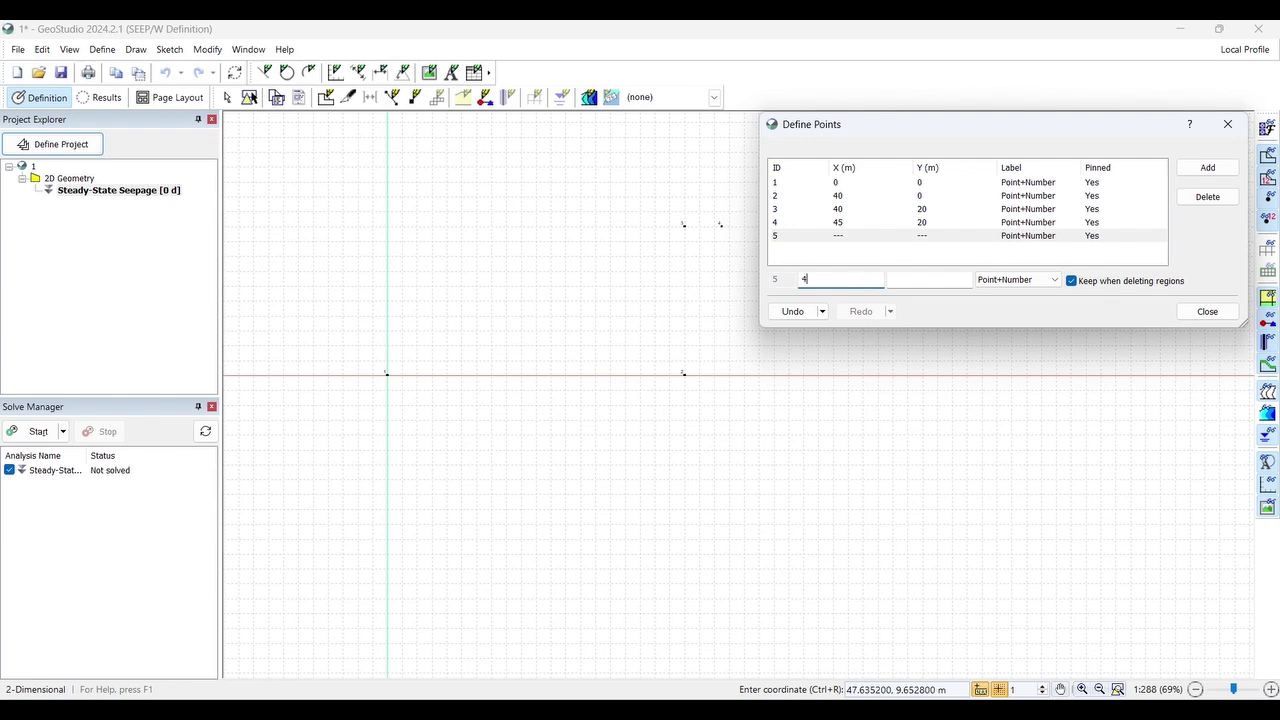
click(959, 282)
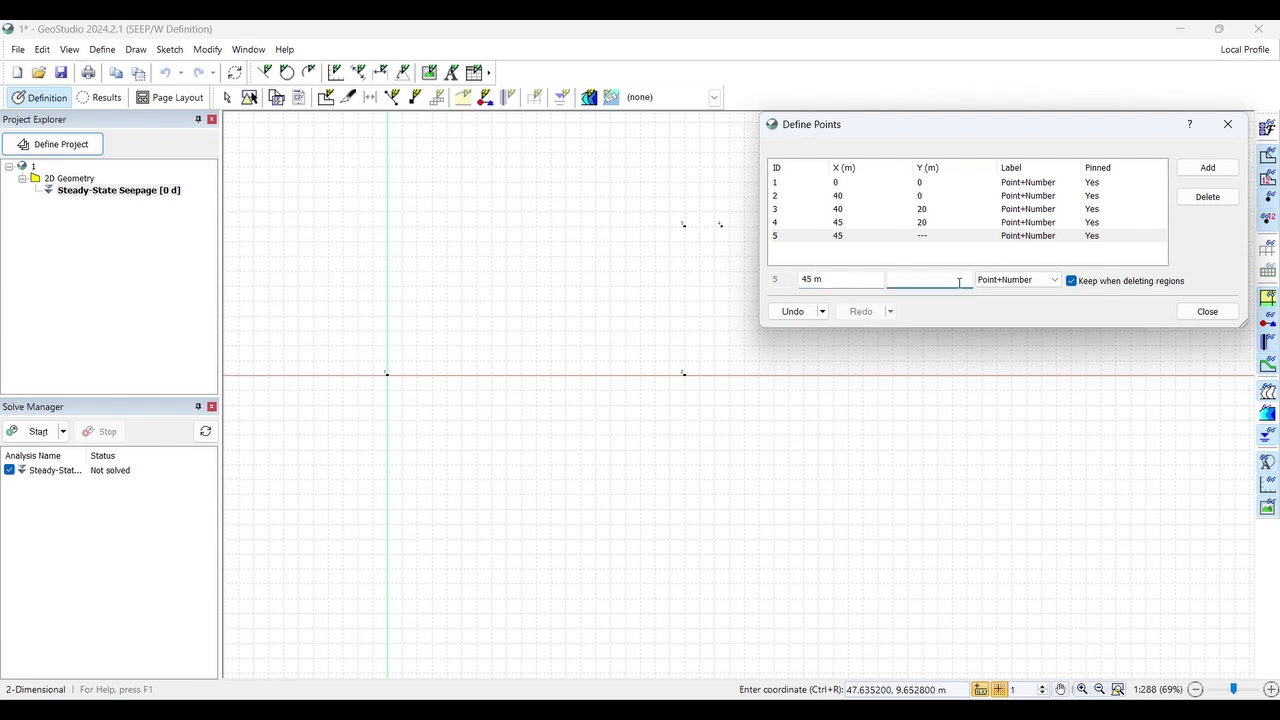
text(15)
Add point 6 at X 60 m, Y 0 m
key(Return)
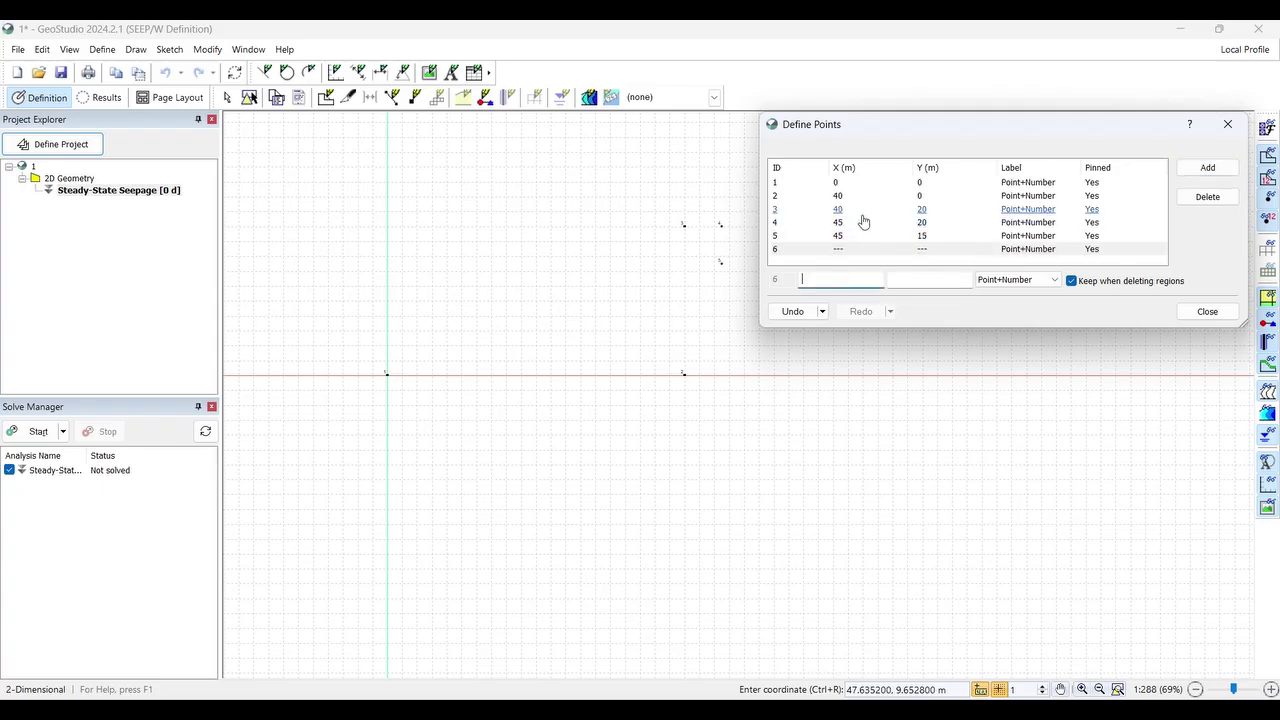
text(60)
click(925, 278)
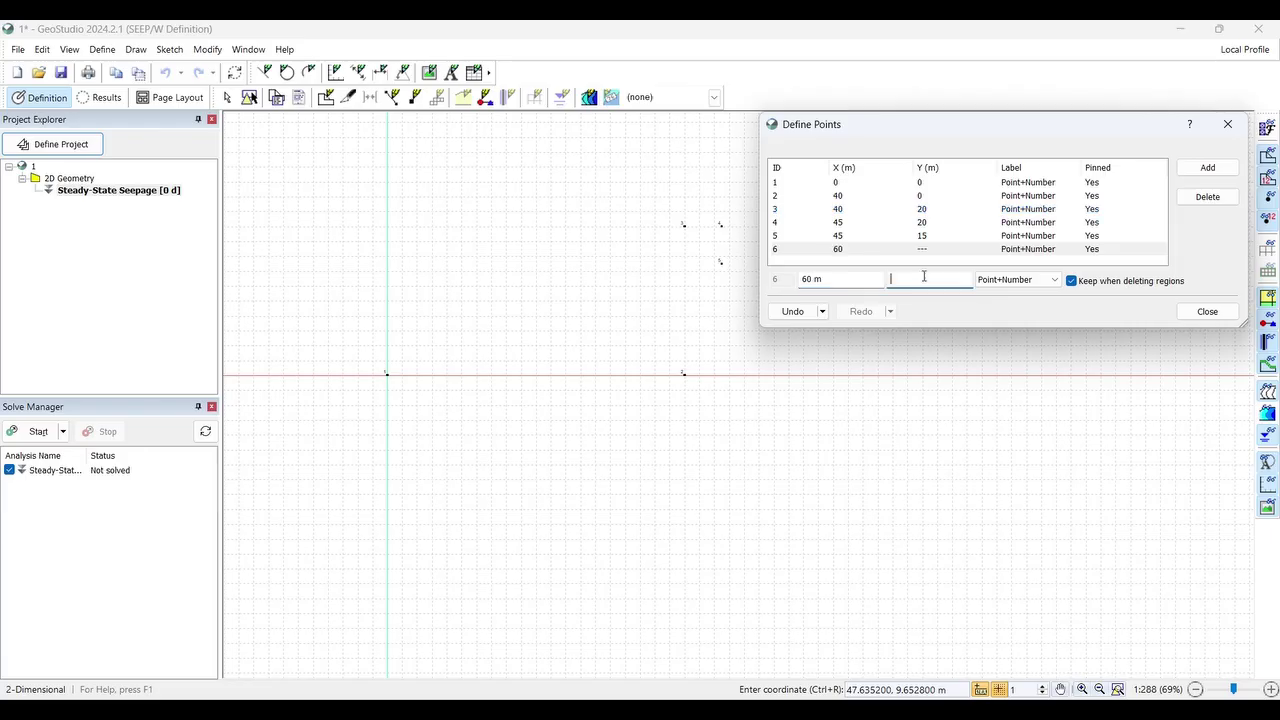
text(0)
Add point 7 at X 100 m, Y 0 m
click(1207, 167)
click(841, 281)
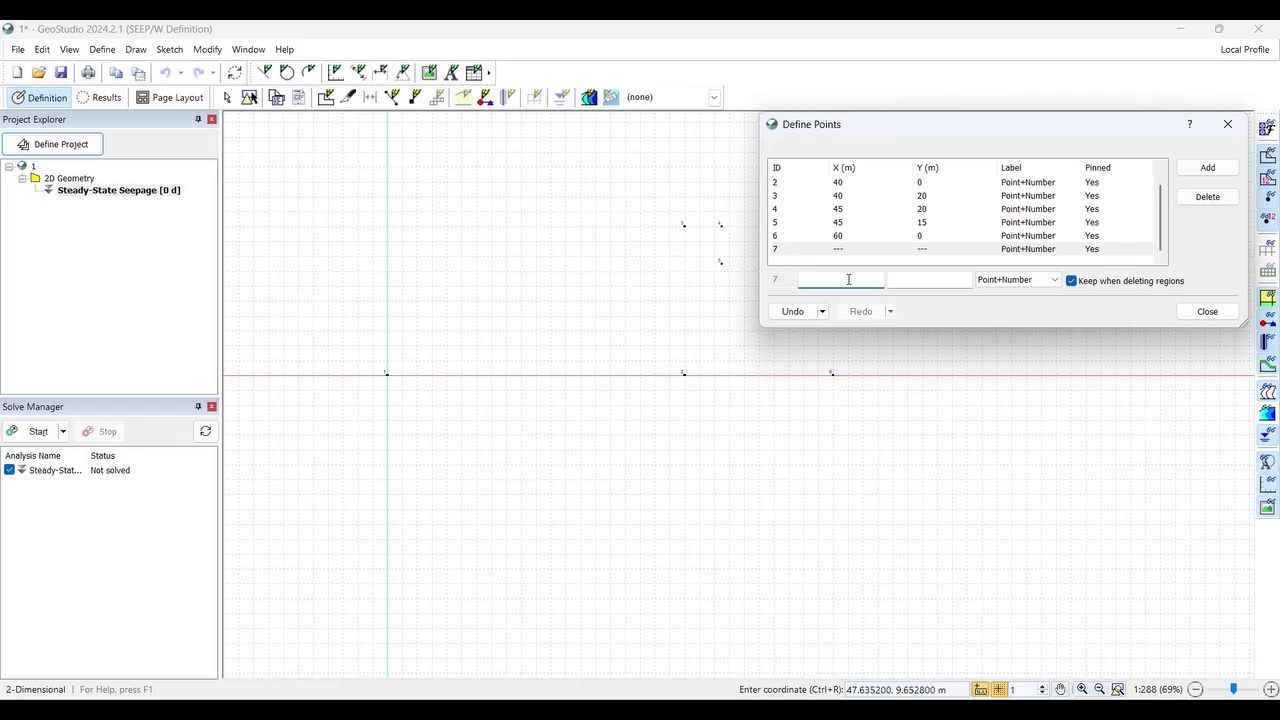
text(100)
key(Tab)
text(0)
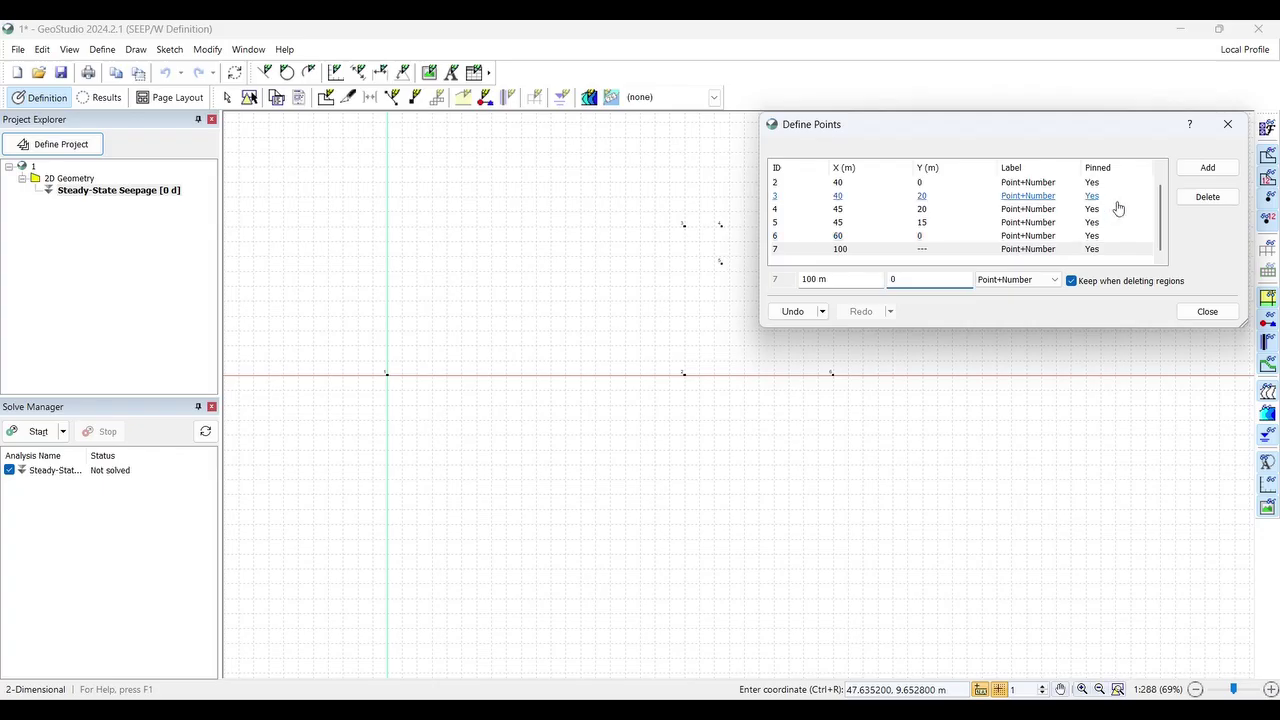
Add point 8 at X 100 m, Y -40 m
click(1207, 167)
click(845, 282)
text(100)
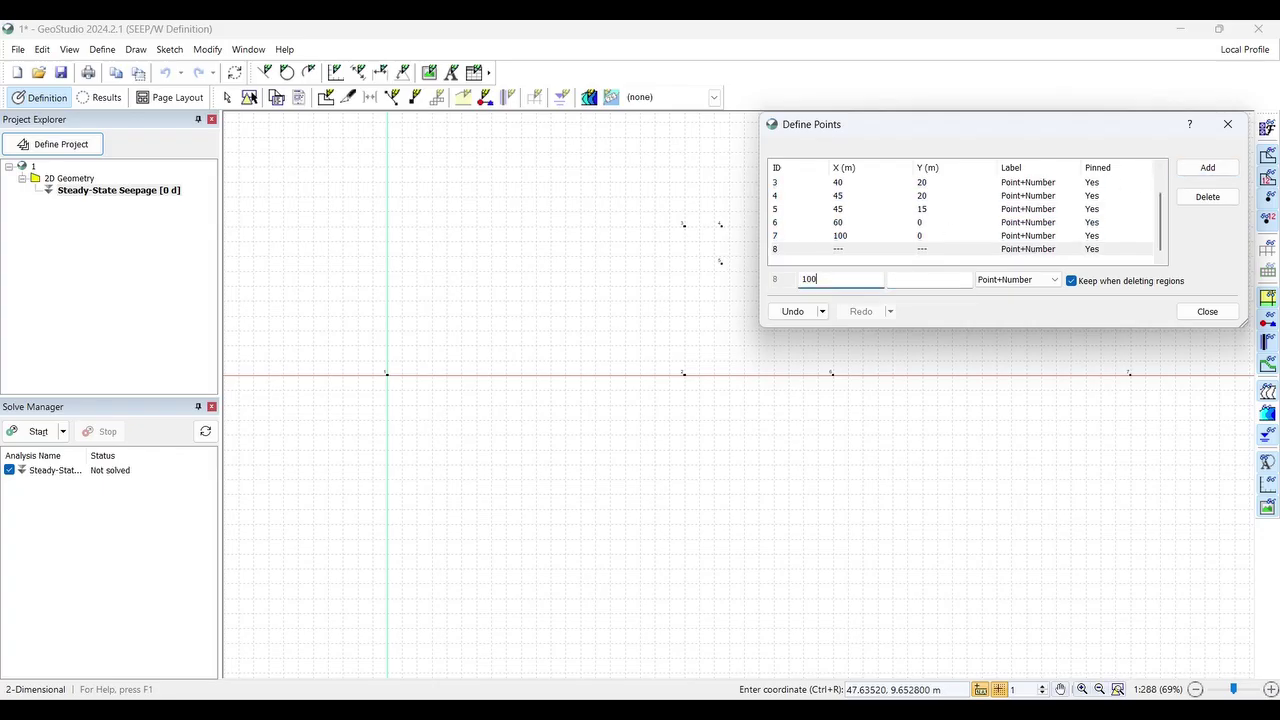
key(Tab)
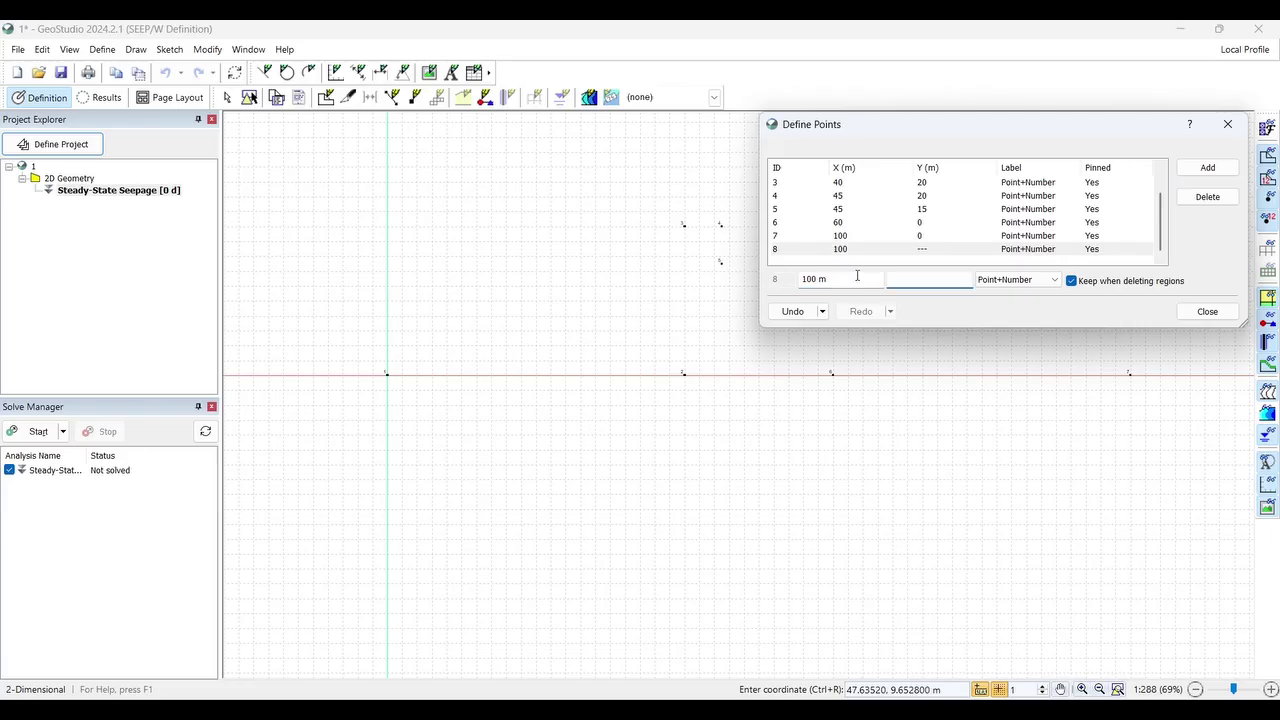
text(-40)
Add point 9 at X 0 m, Y -40 m and finish defining points
click(1207, 167)
click(864, 283)
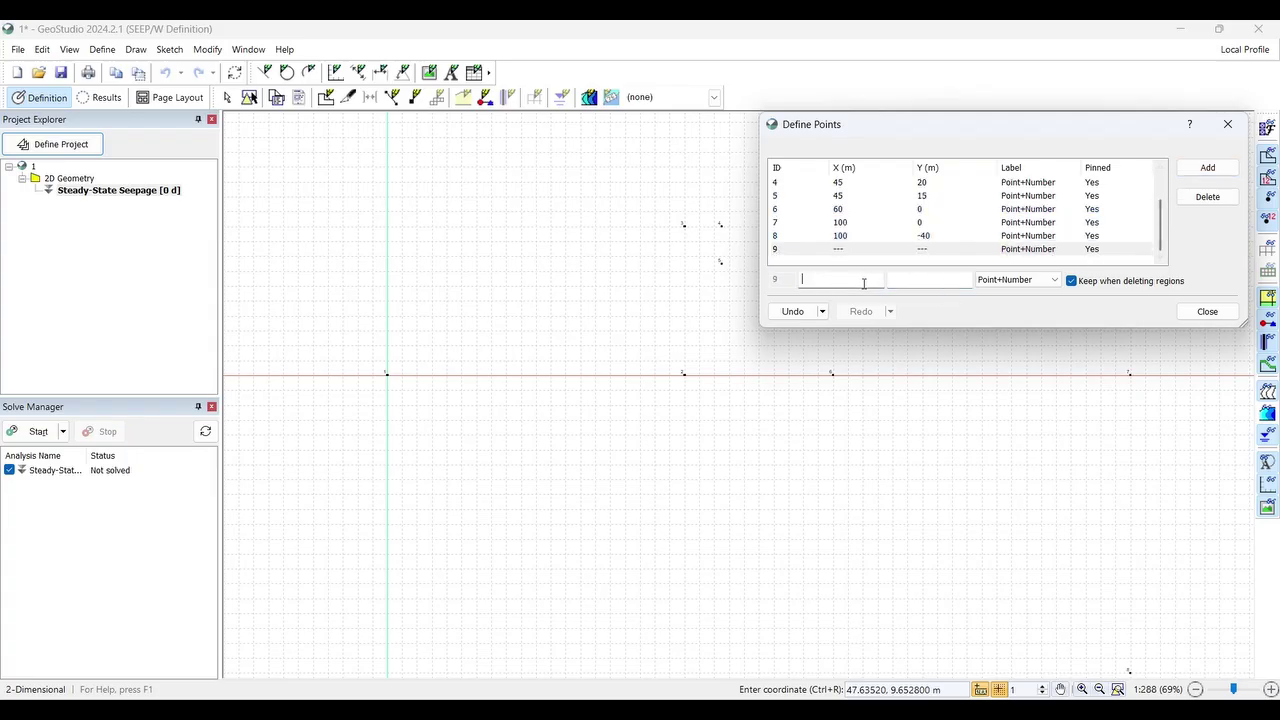
text(0)
key(Tab)
text(-40)
click(1208, 167)
click(854, 281)
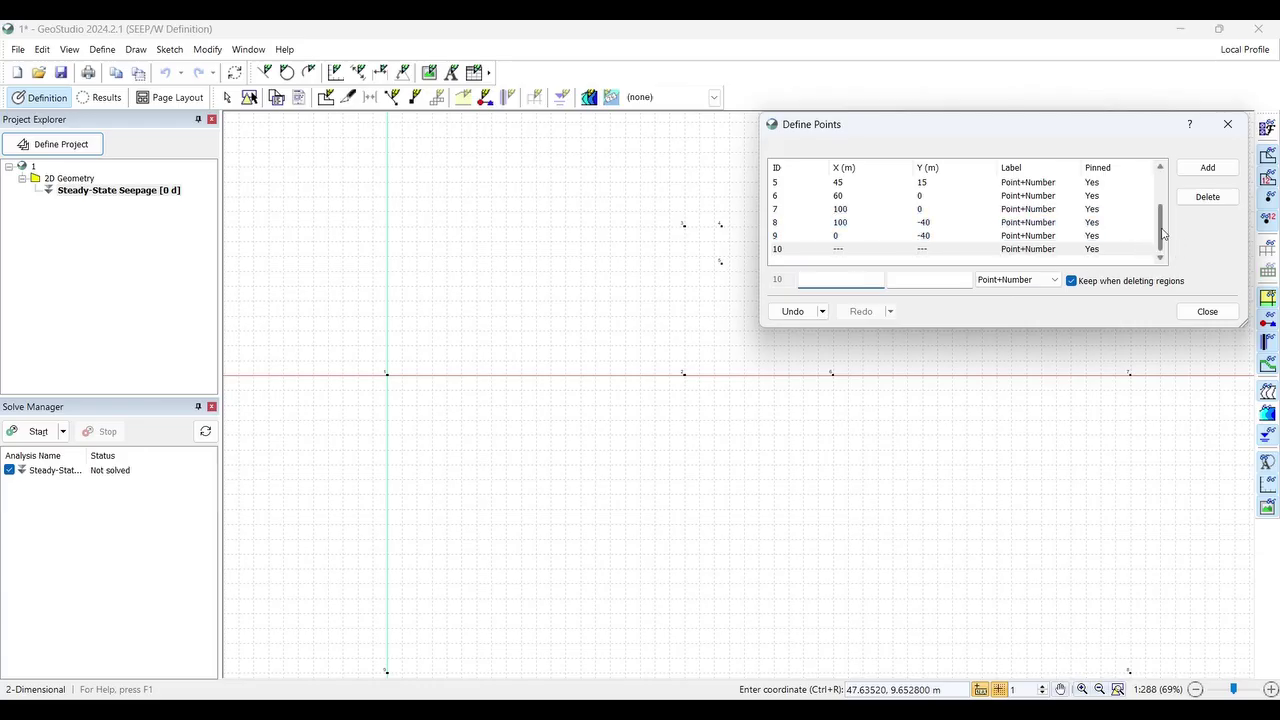
mouse_move(1163, 233)
mouse_down()
mouse_move(1163, 200)
mouse_move(1160, 240)
mouse_up()
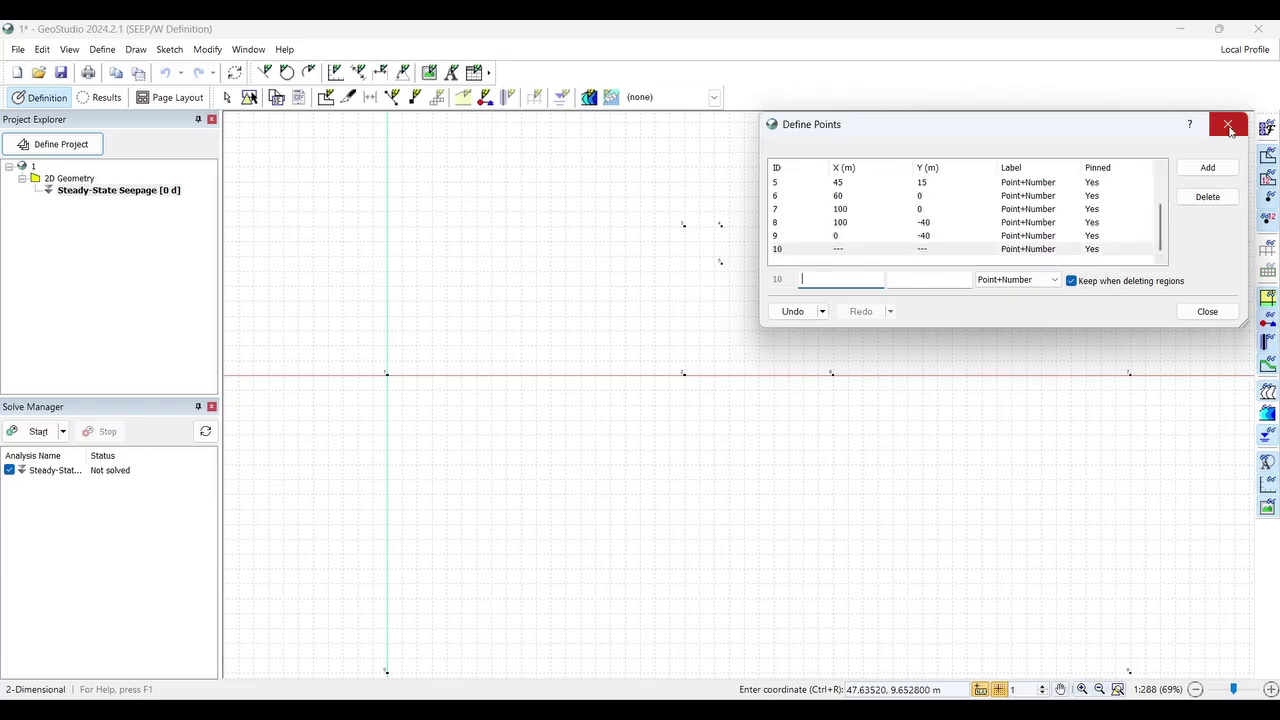
click(1207, 311)
Start a polygonal domain region along the ground surface through points 1, 2, 6 and 7
scroll(725, 285, down, 1)
scroll(903, 286, up, 1)
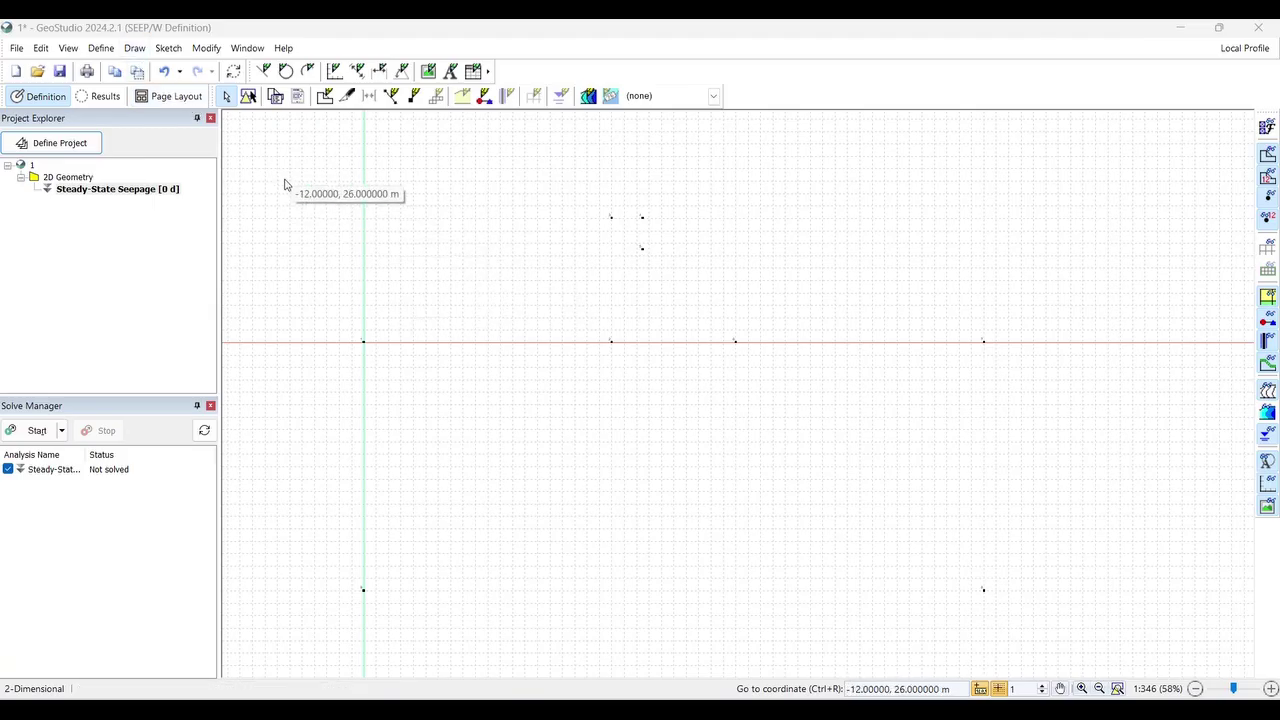
click(134, 48)
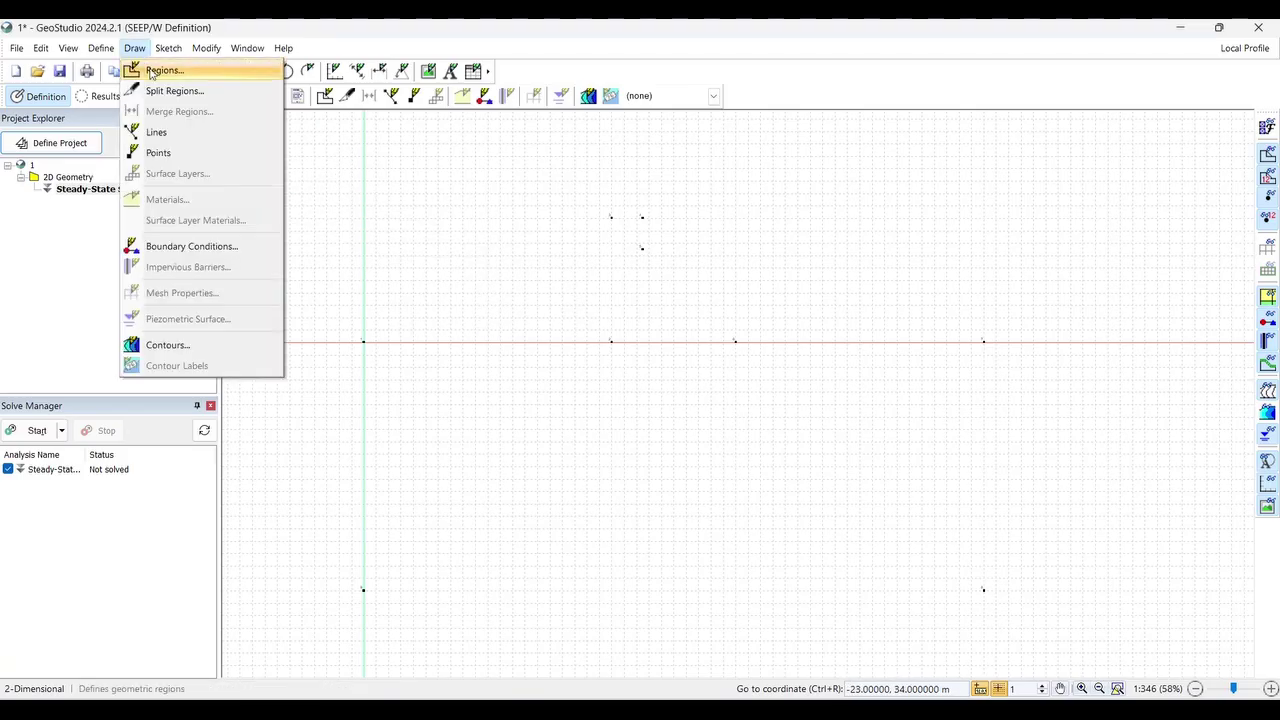
click(151, 71)
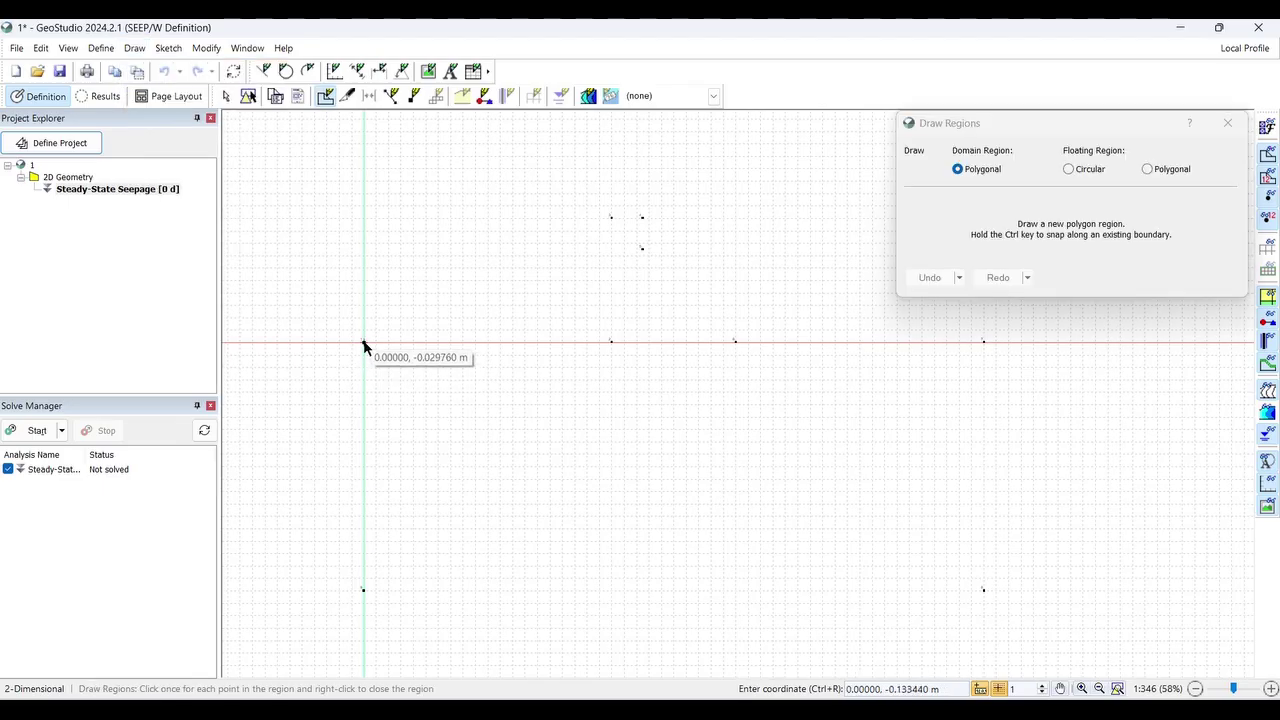
click(363, 343)
scroll(612, 347, up, 10)
click(600, 317)
scroll(500, 386, down, 9)
scroll(645, 395, up, 7)
click(622, 352)
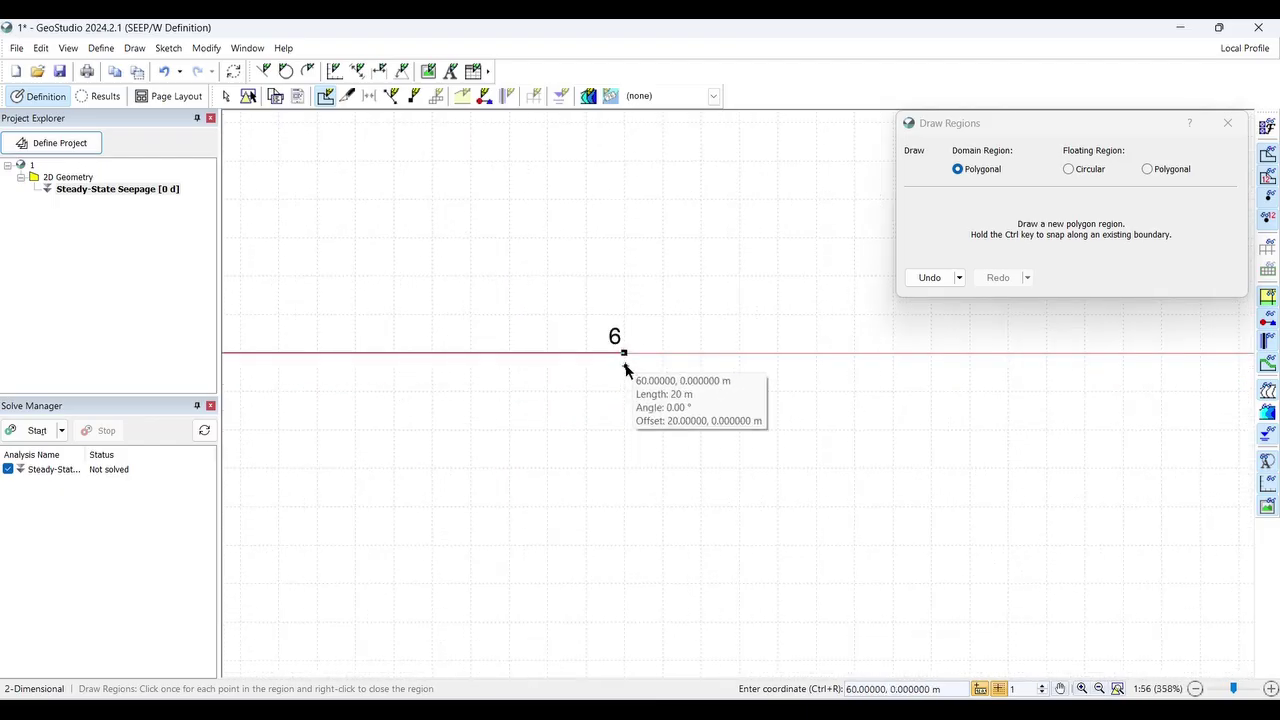
scroll(586, 389, down, 9)
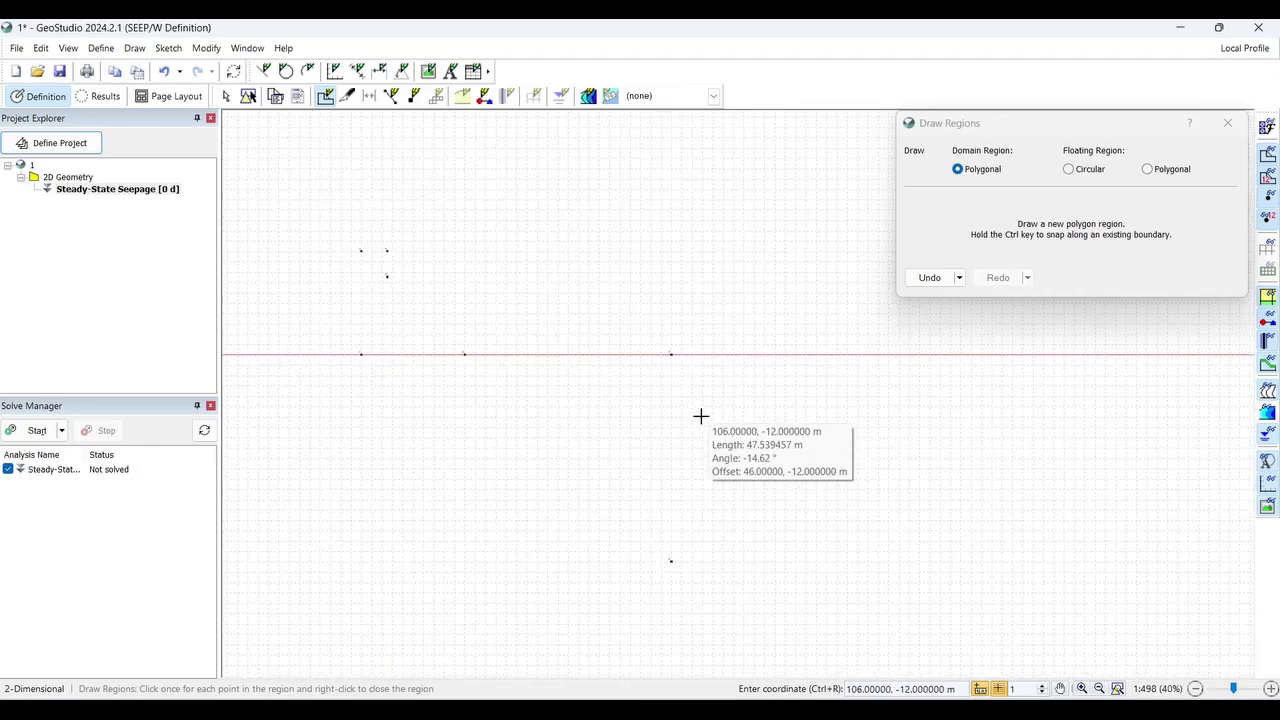
click(670, 355)
scroll(671, 352, up, 8)
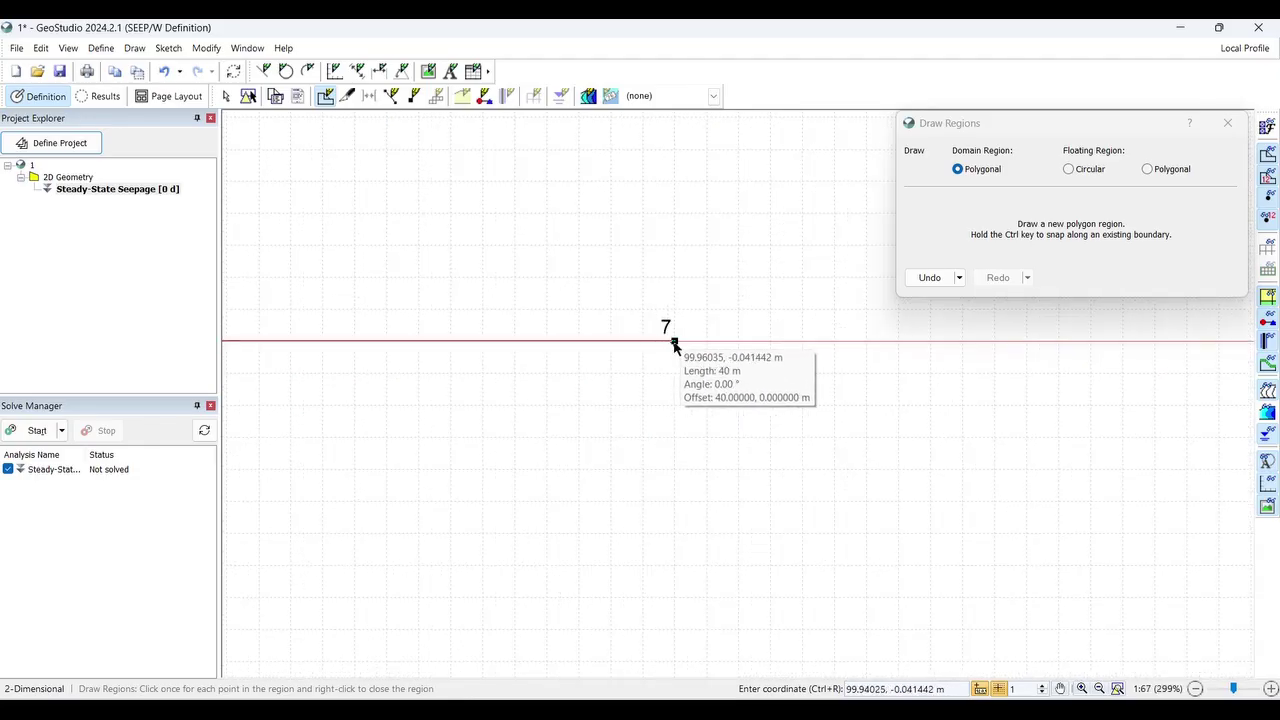
Continue the foundation region through points 8 and 9, close it at point 1, and finish drawing regions
scroll(675, 345, down, 15)
scroll(721, 380, up, 8)
scroll(734, 435, up, 7)
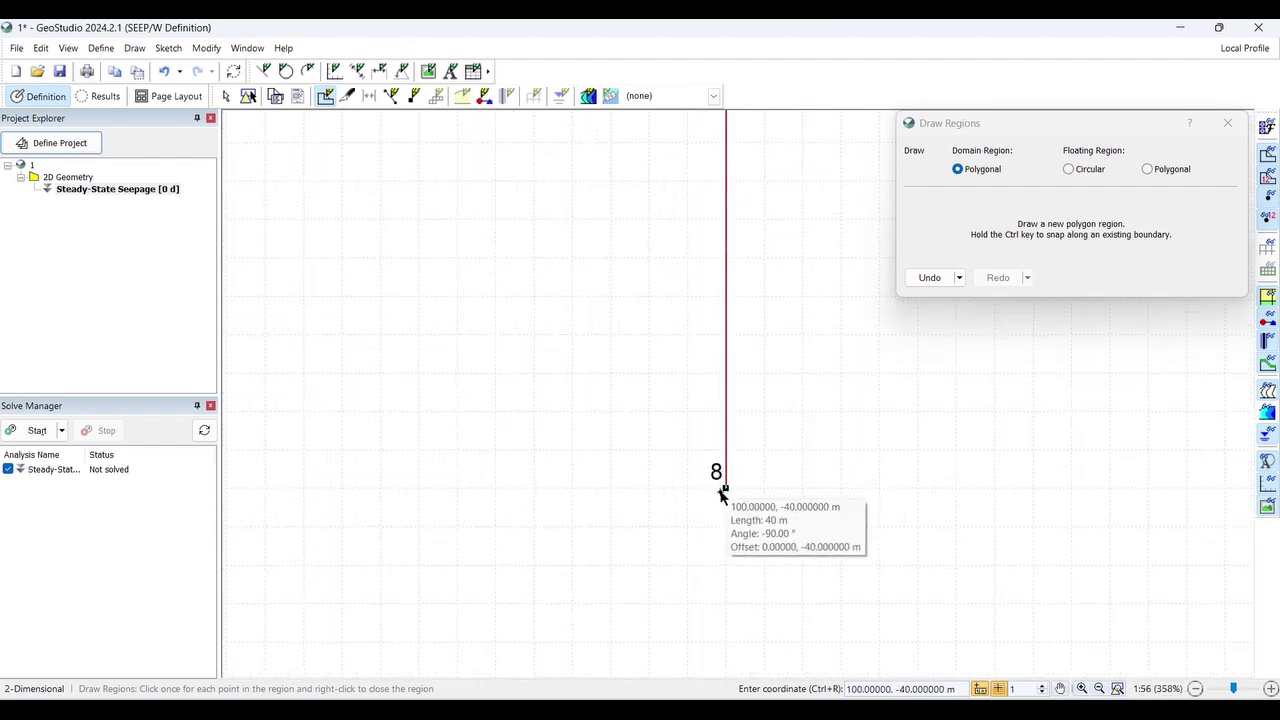
click(726, 488)
scroll(942, 456, down, 14)
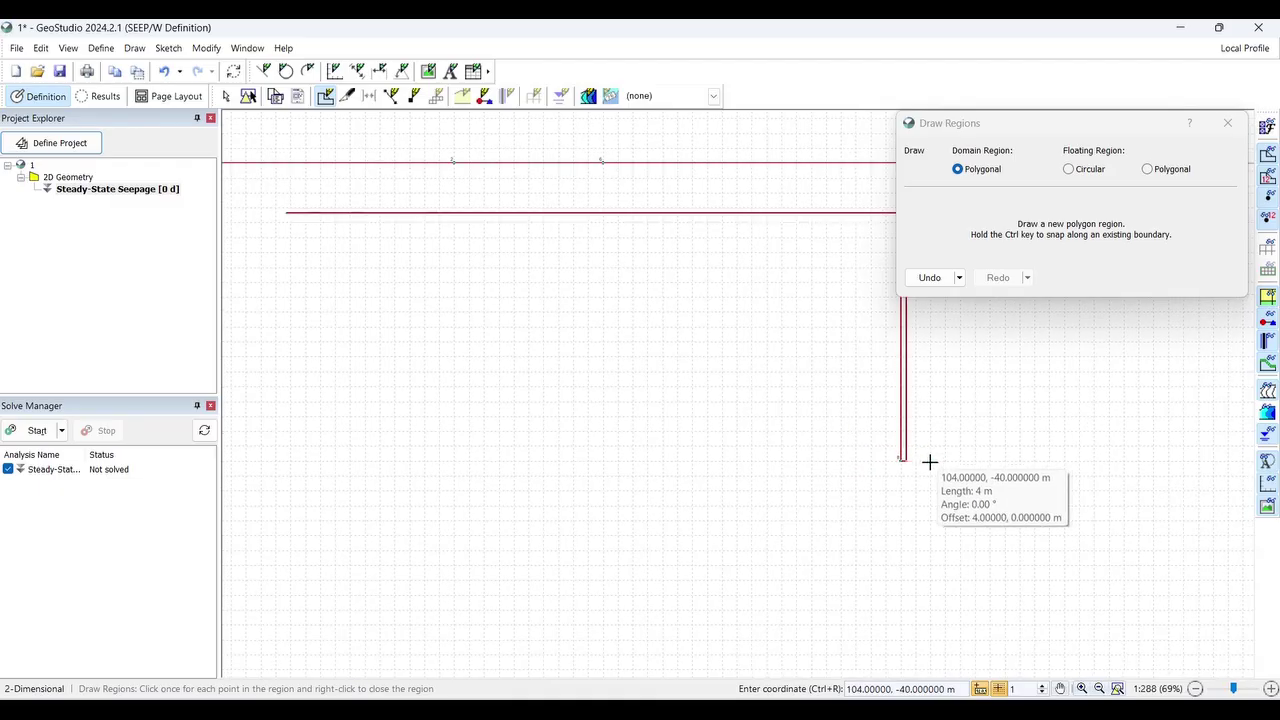
scroll(695, 461, up, 5)
scroll(545, 465, up, 1)
scroll(535, 466, up, 1)
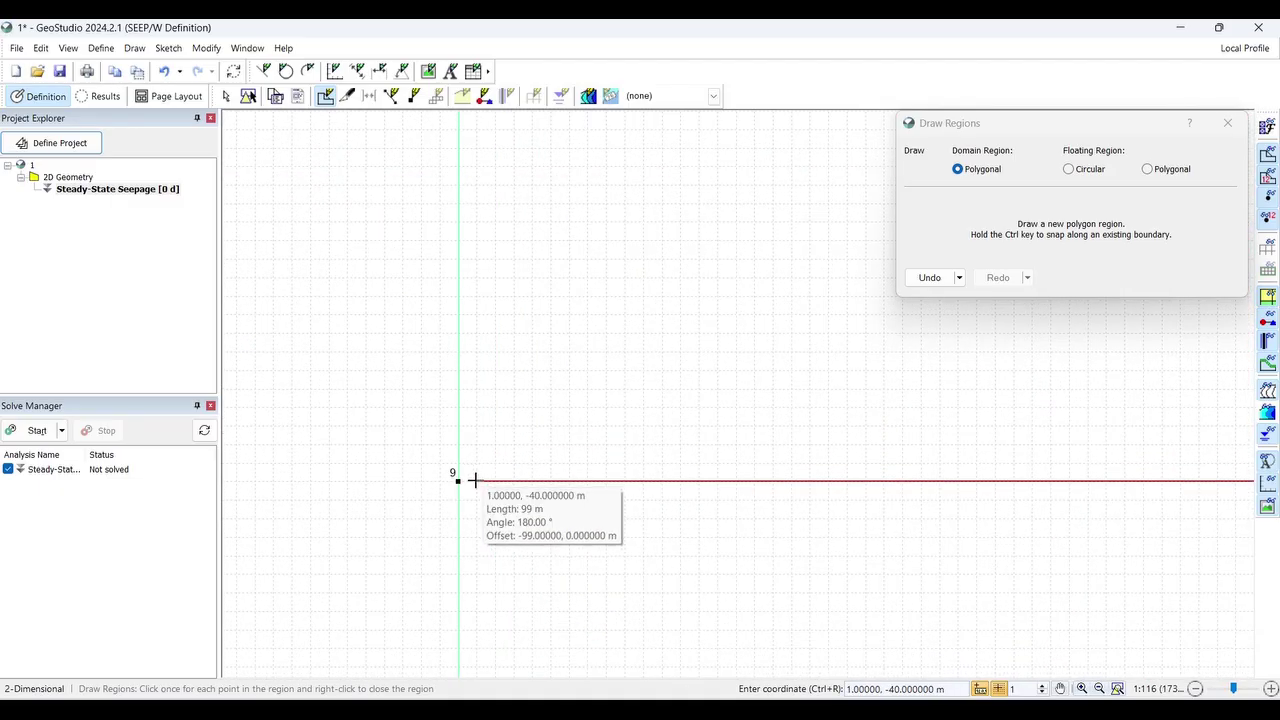
click(452, 478)
scroll(490, 514, down, 4)
scroll(487, 400, up, 4)
click(474, 312)
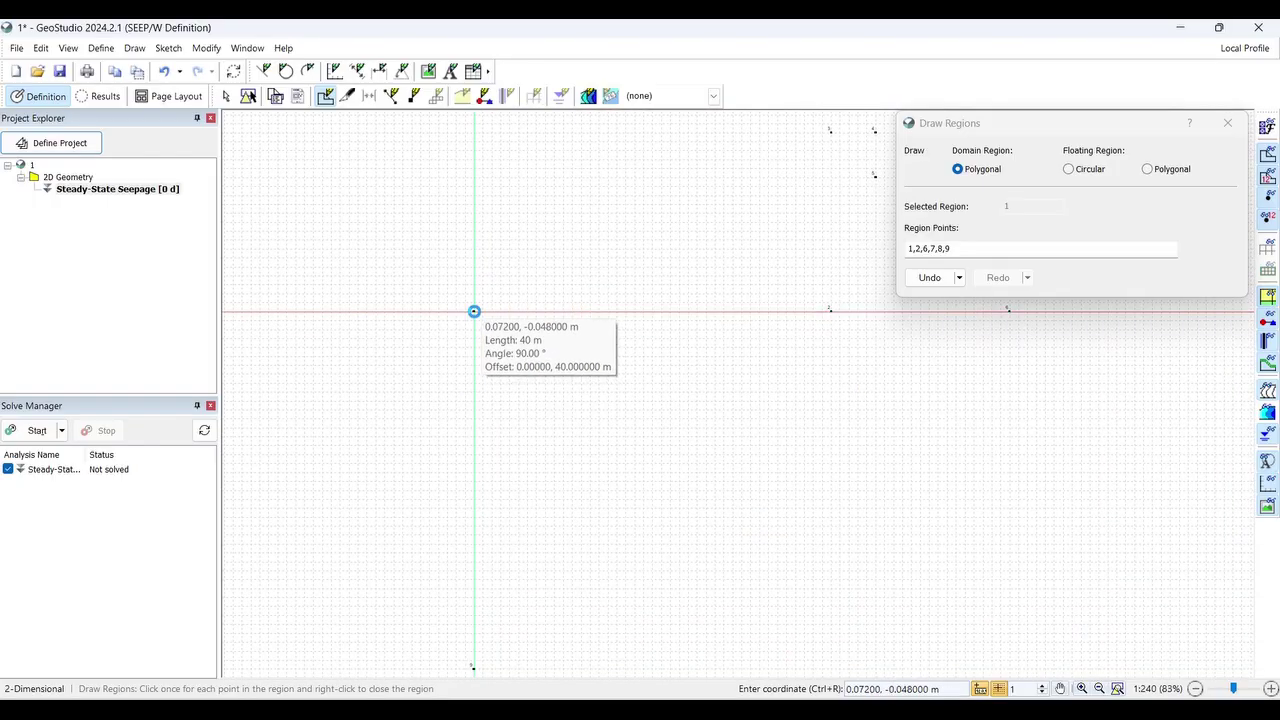
scroll(409, 400, down, 3)
scroll(529, 360, up, 3)
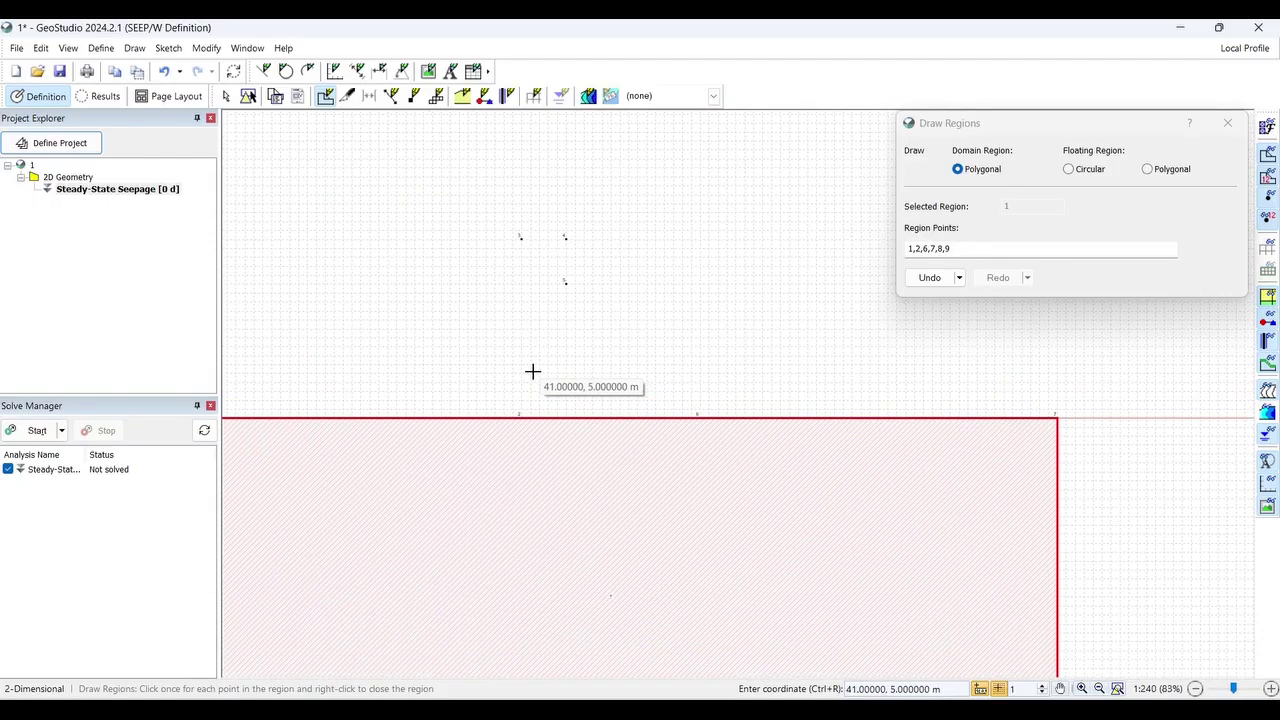
scroll(518, 396, up, 3)
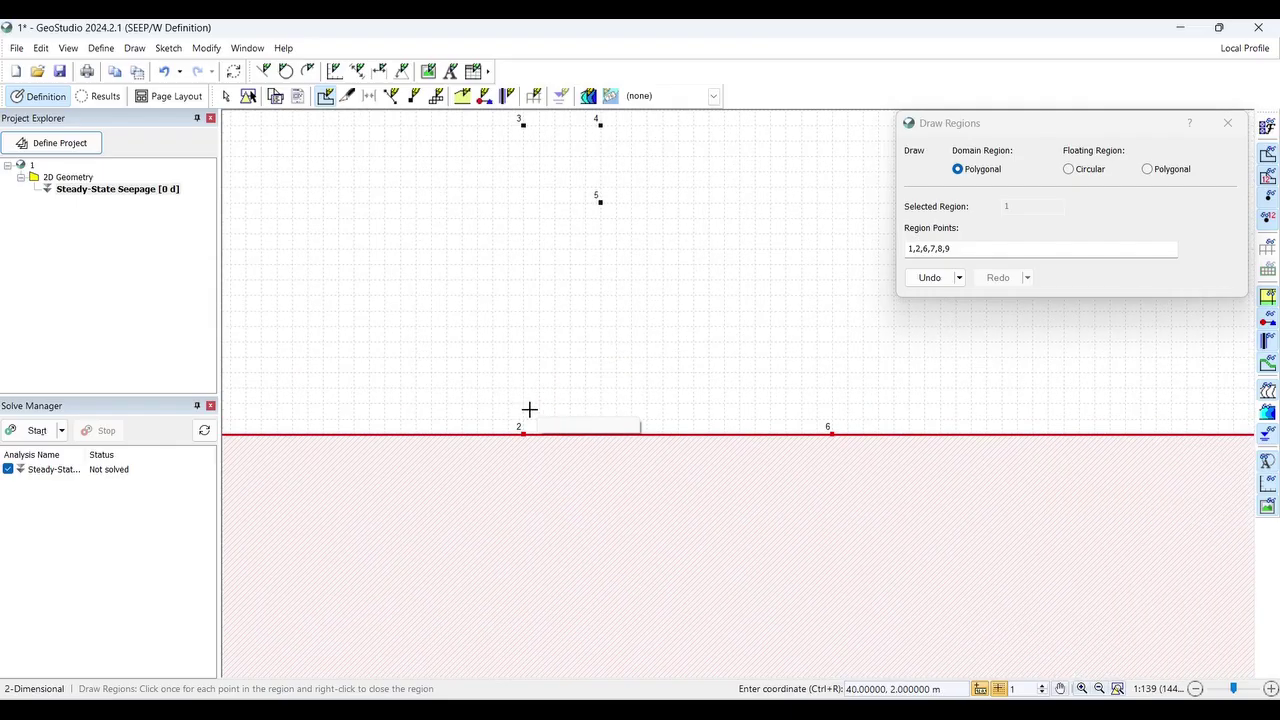
click(1227, 123)
Draw the dam's vertical upstream face as a line from point 2 to point 3
scroll(531, 349, down, 5)
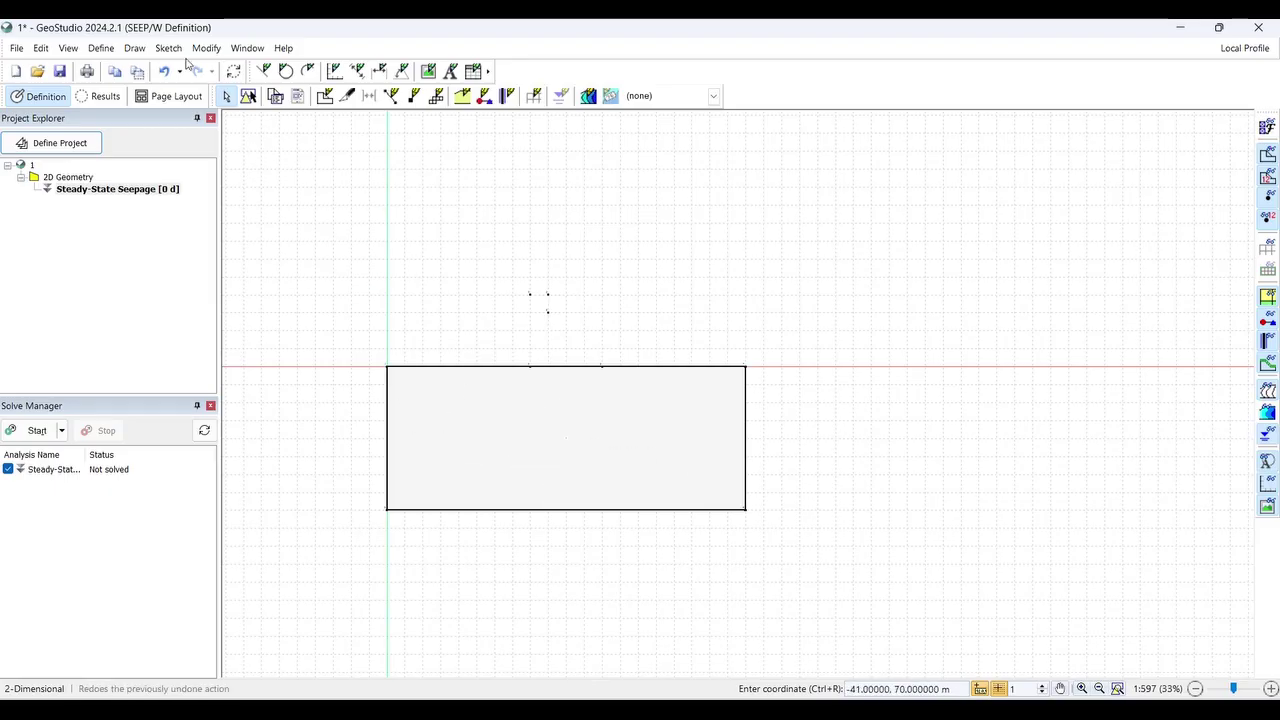
click(136, 48)
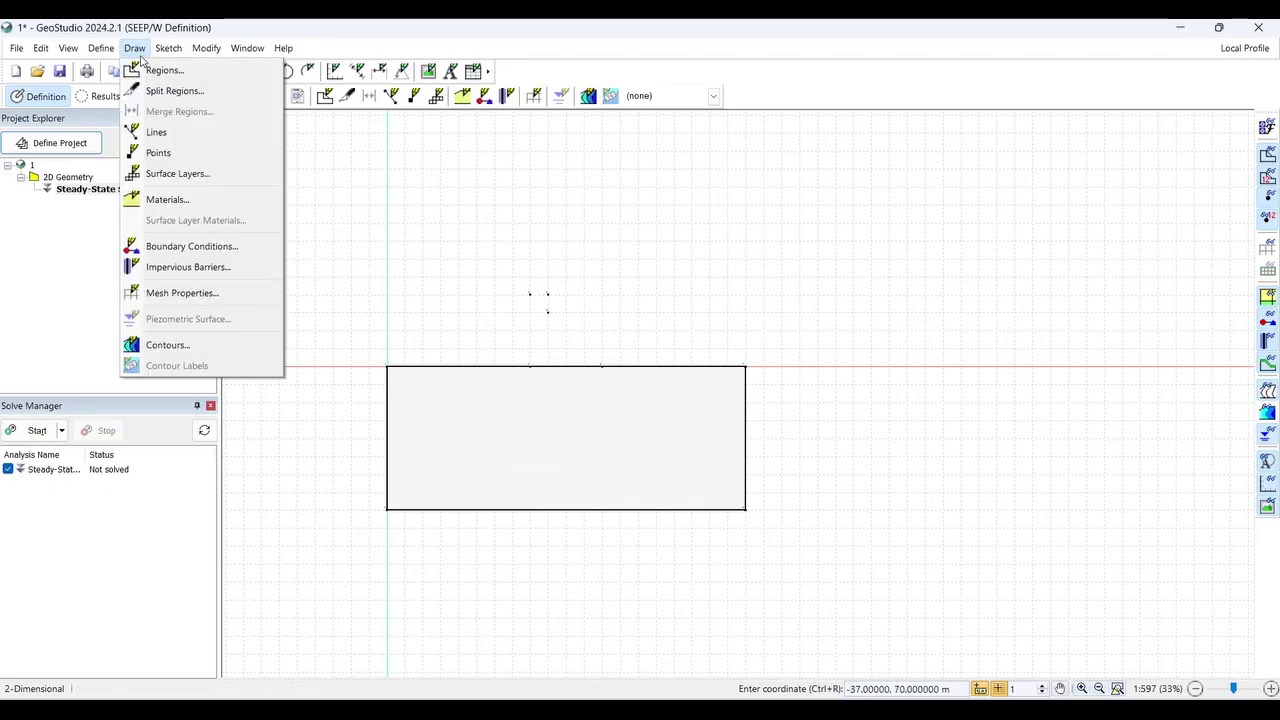
click(155, 133)
scroll(506, 331, up, 5)
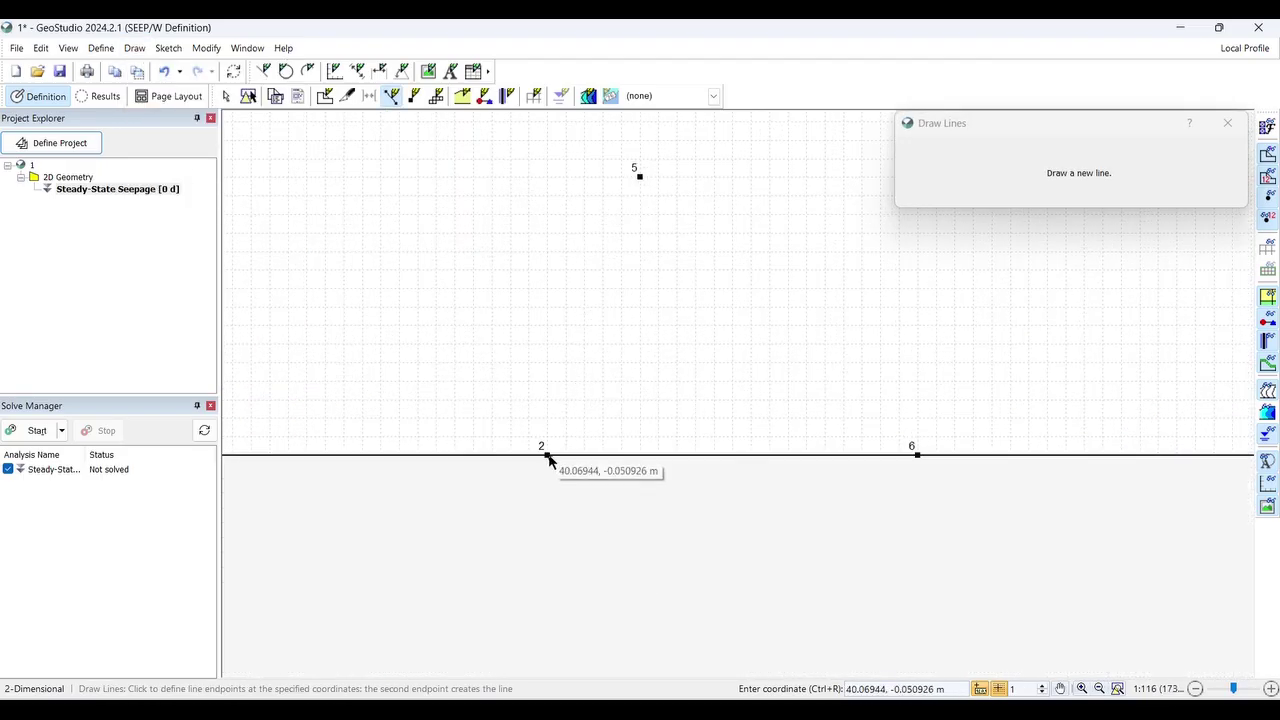
click(548, 458)
scroll(537, 491, down, 3)
scroll(510, 335, up, 5)
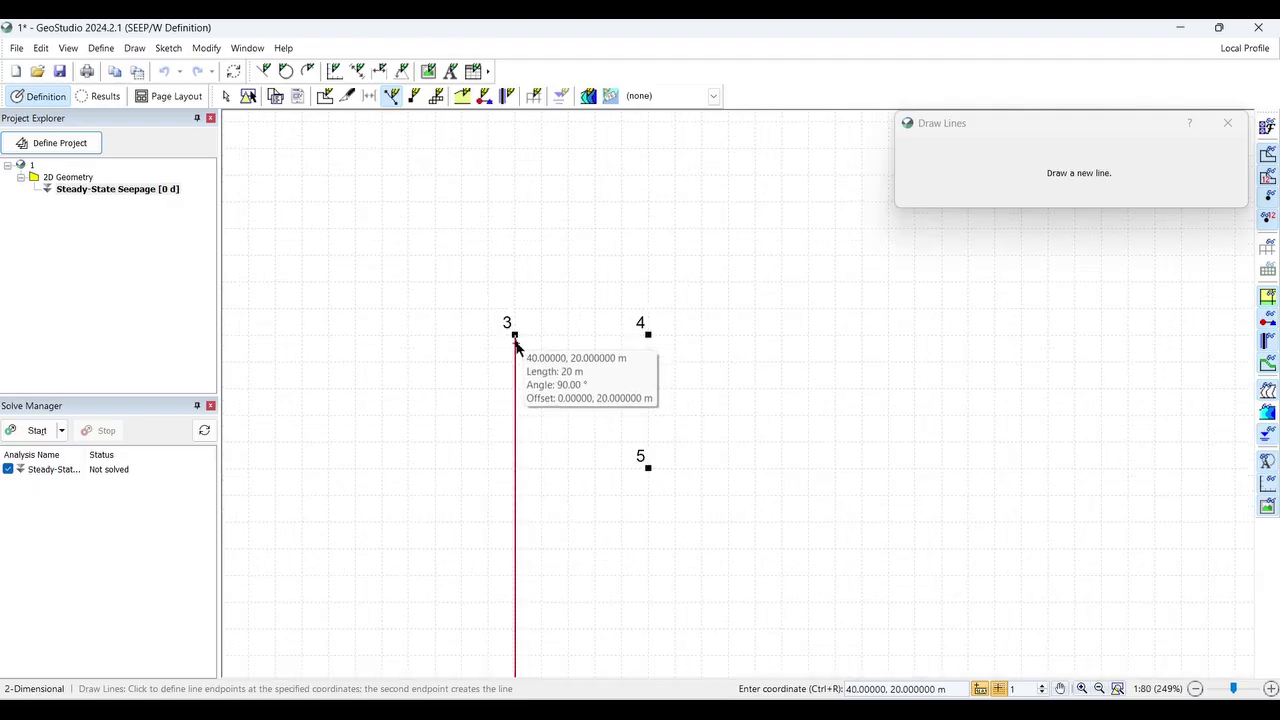
click(515, 336)
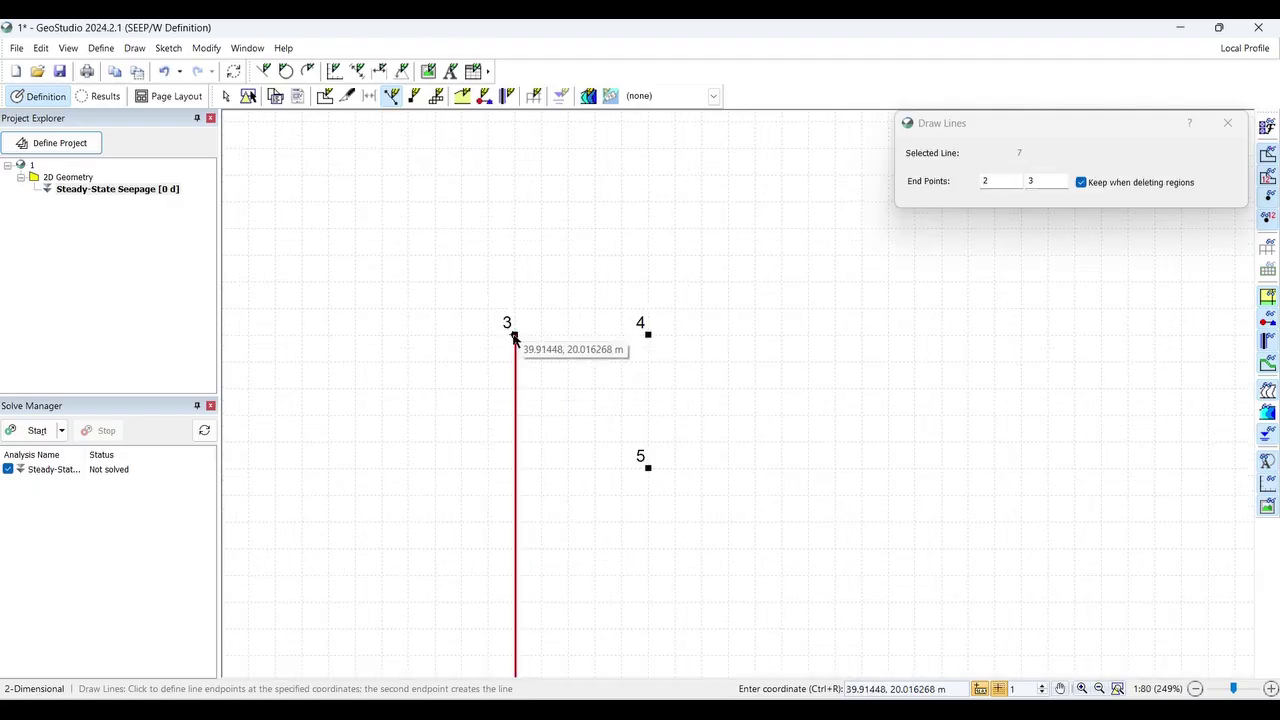
Continue the dam outline with lines from point 3 through points 4 and 5 to point 6, and finish drawing lines
click(648, 336)
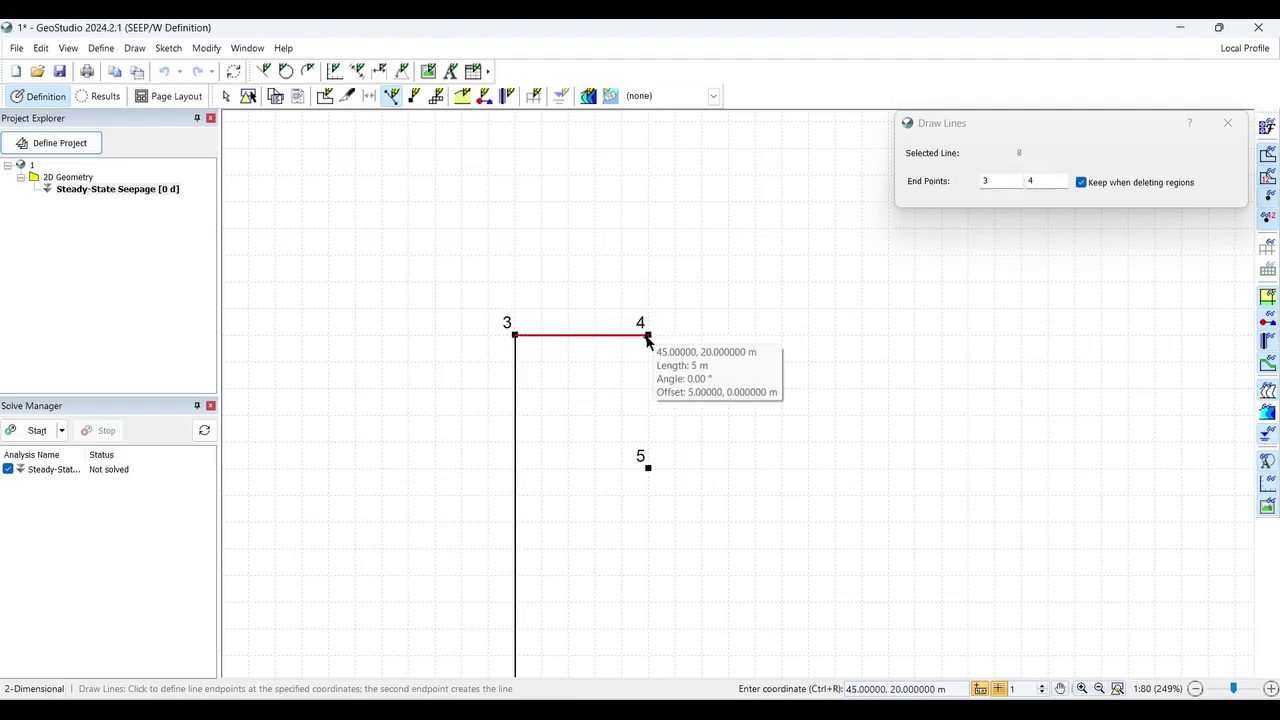
click(648, 467)
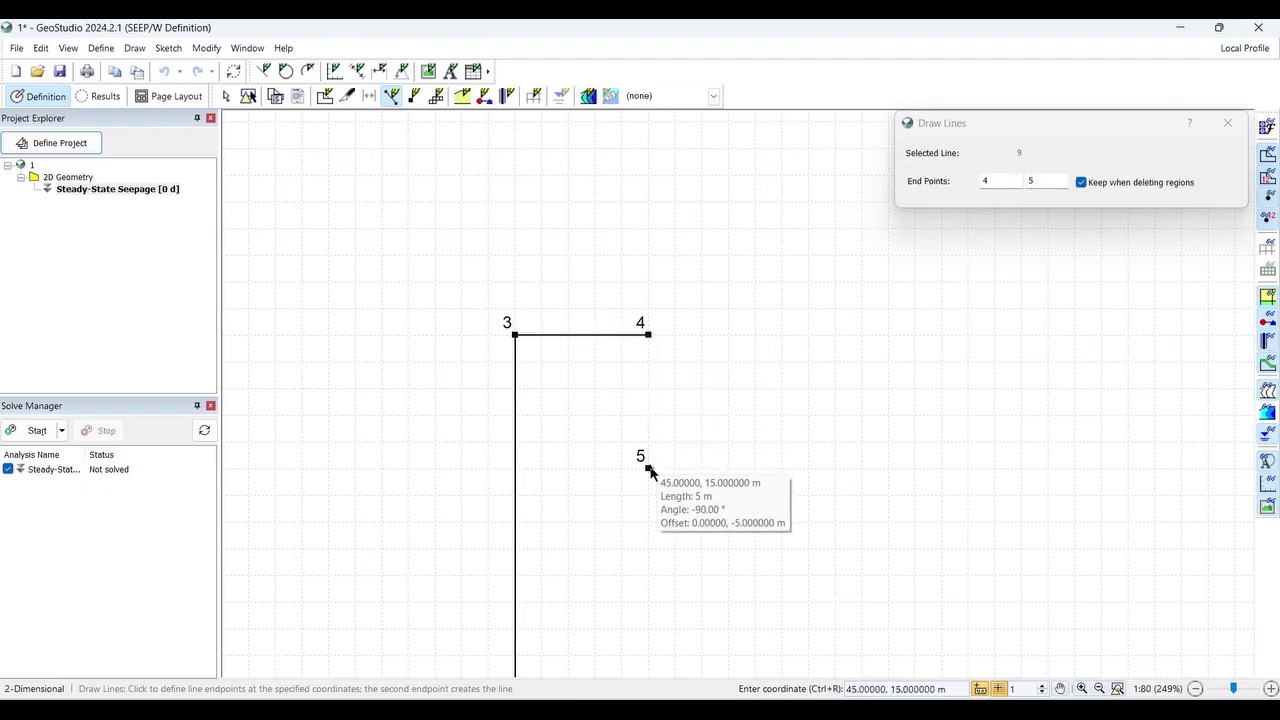
scroll(590, 369, down, 5)
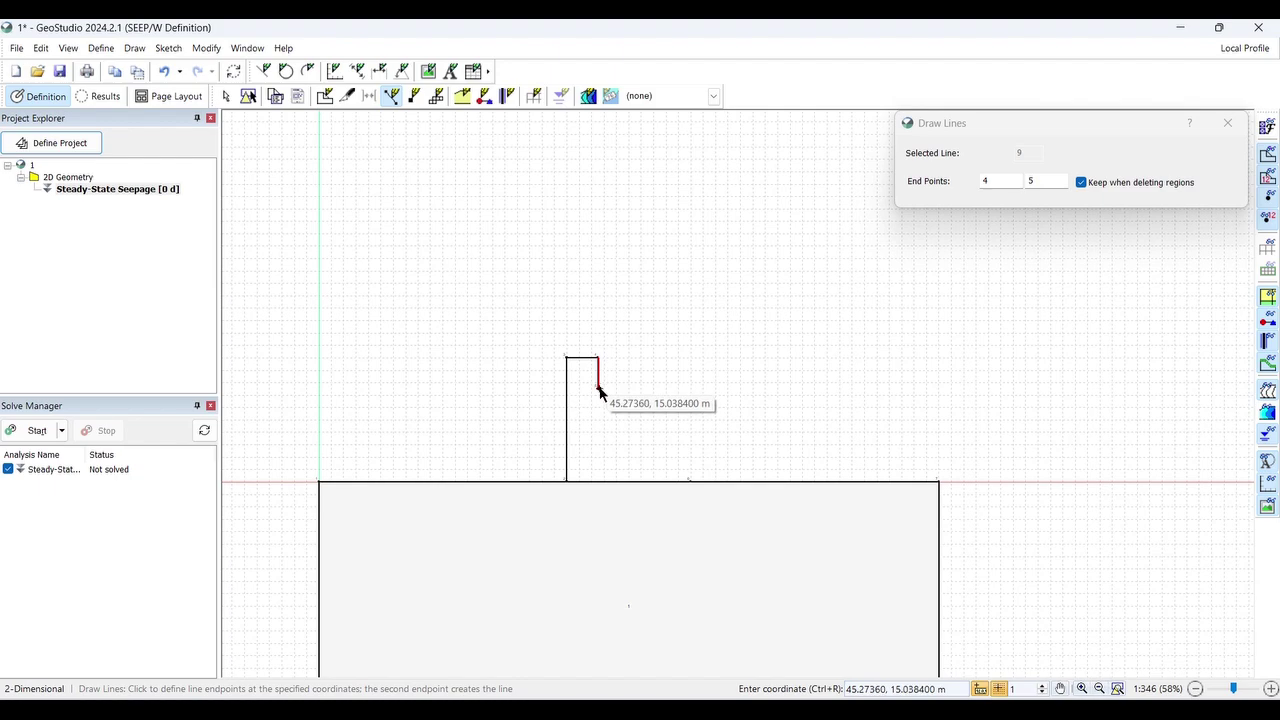
scroll(691, 481, up, 6)
click(691, 481)
scroll(666, 480, down, 5)
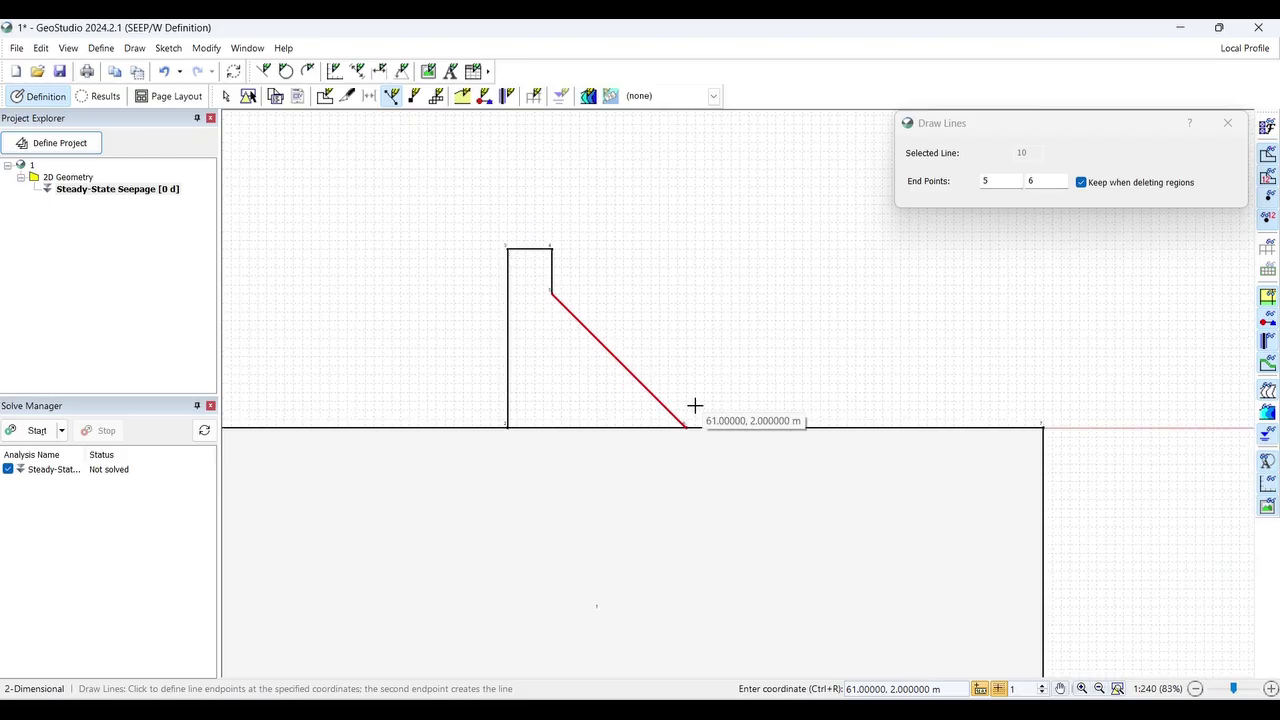
click(1228, 132)
scroll(560, 250, down, 2)
scroll(654, 357, up, 1)
scroll(826, 423, down, 1)
scroll(711, 289, up, 1)
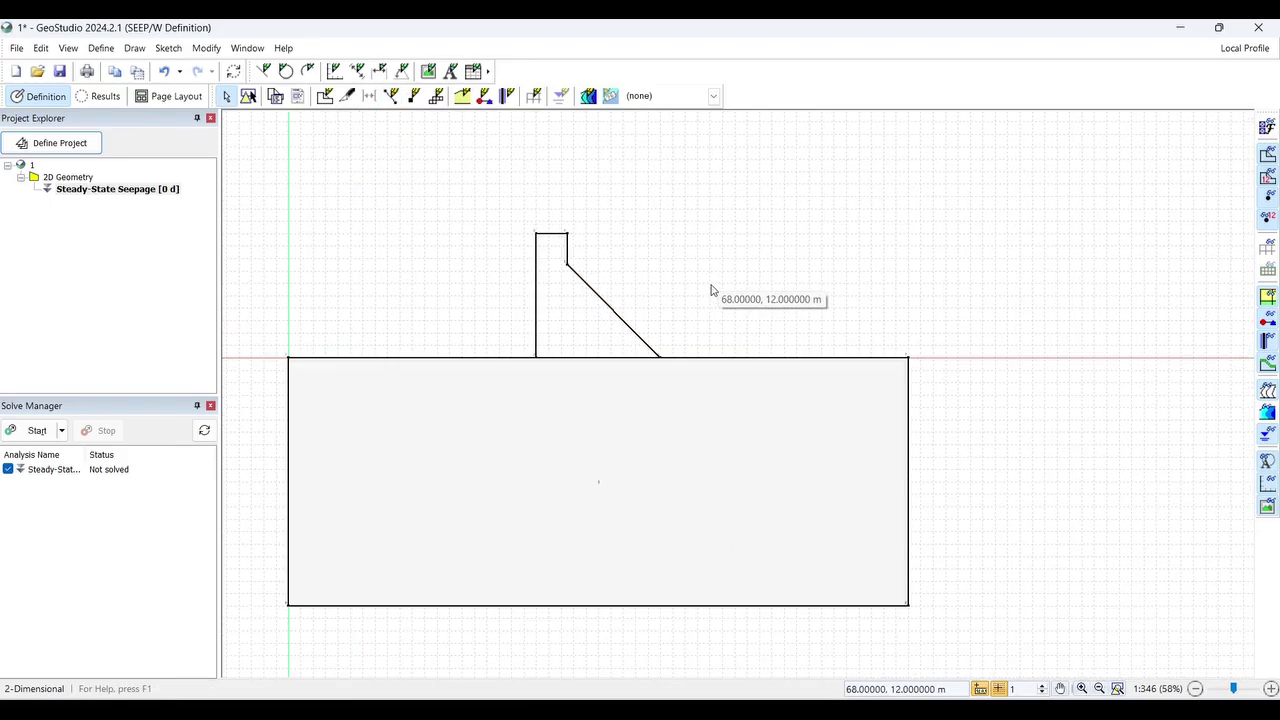
scroll(814, 300, down, 1)
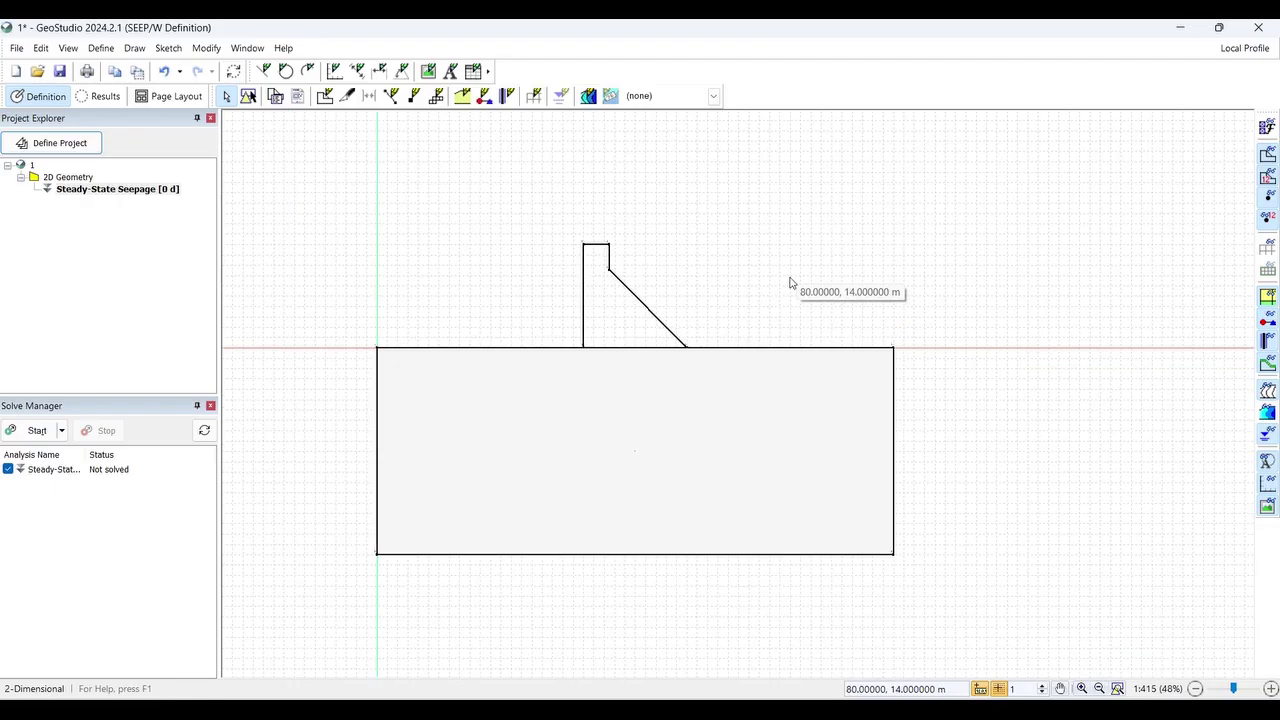
click(462, 96)
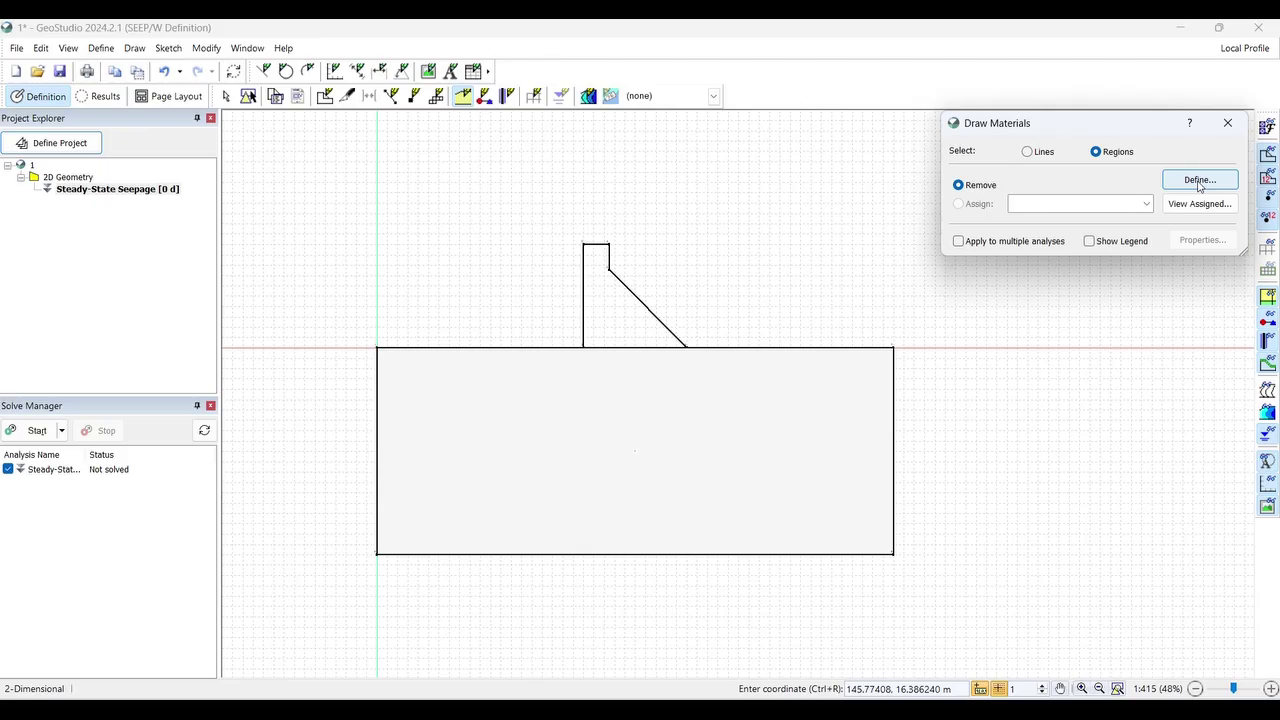
click(1236, 126)
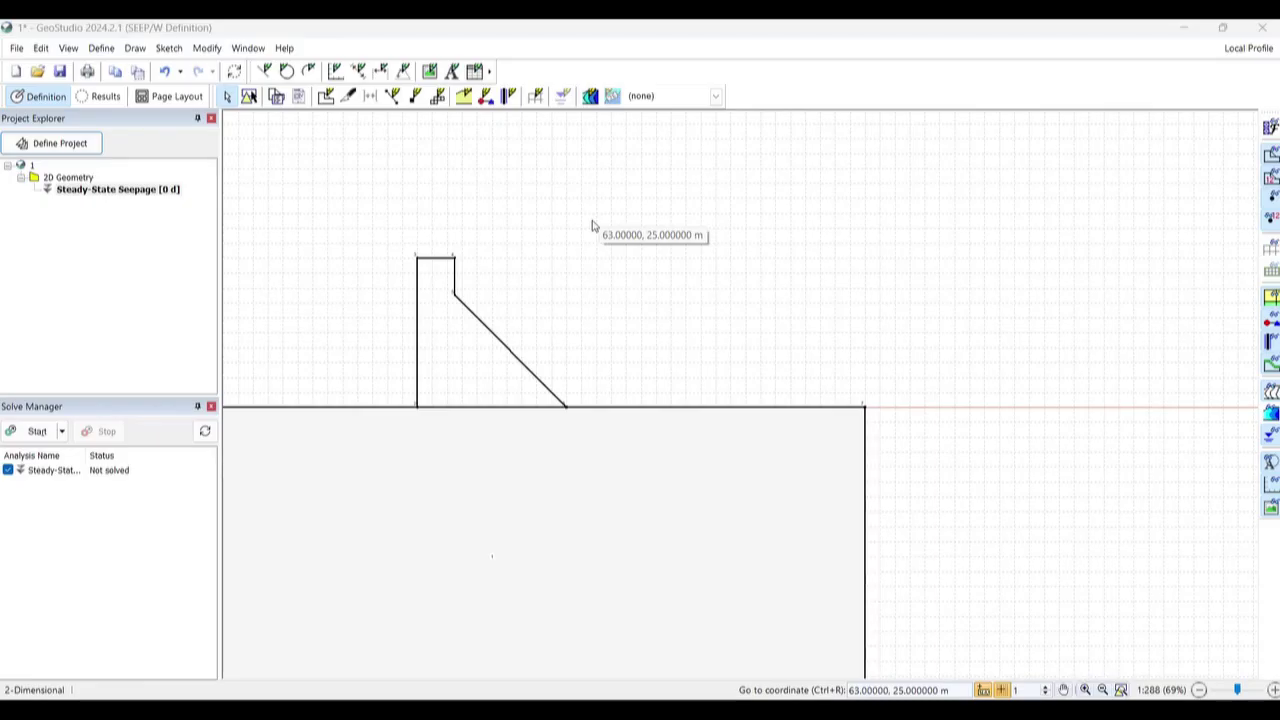
scroll(774, 237, down, 2)
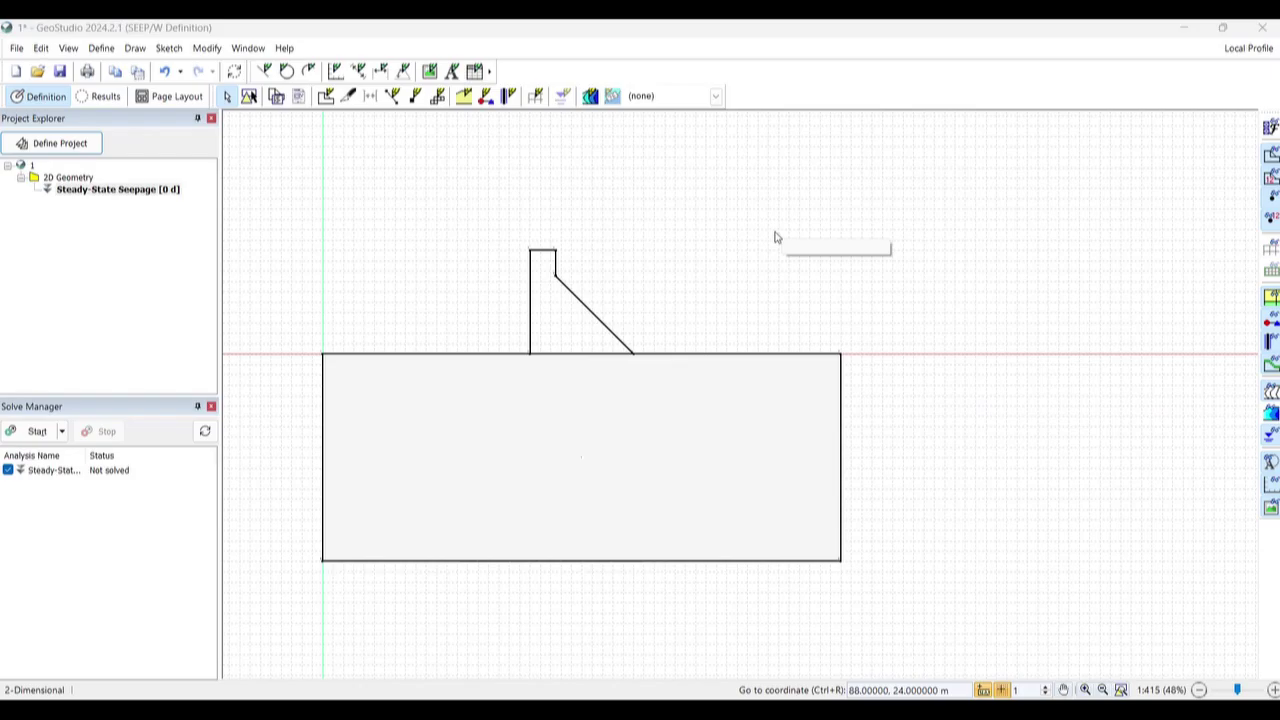
Add a new material and name it Foundation
click(465, 100)
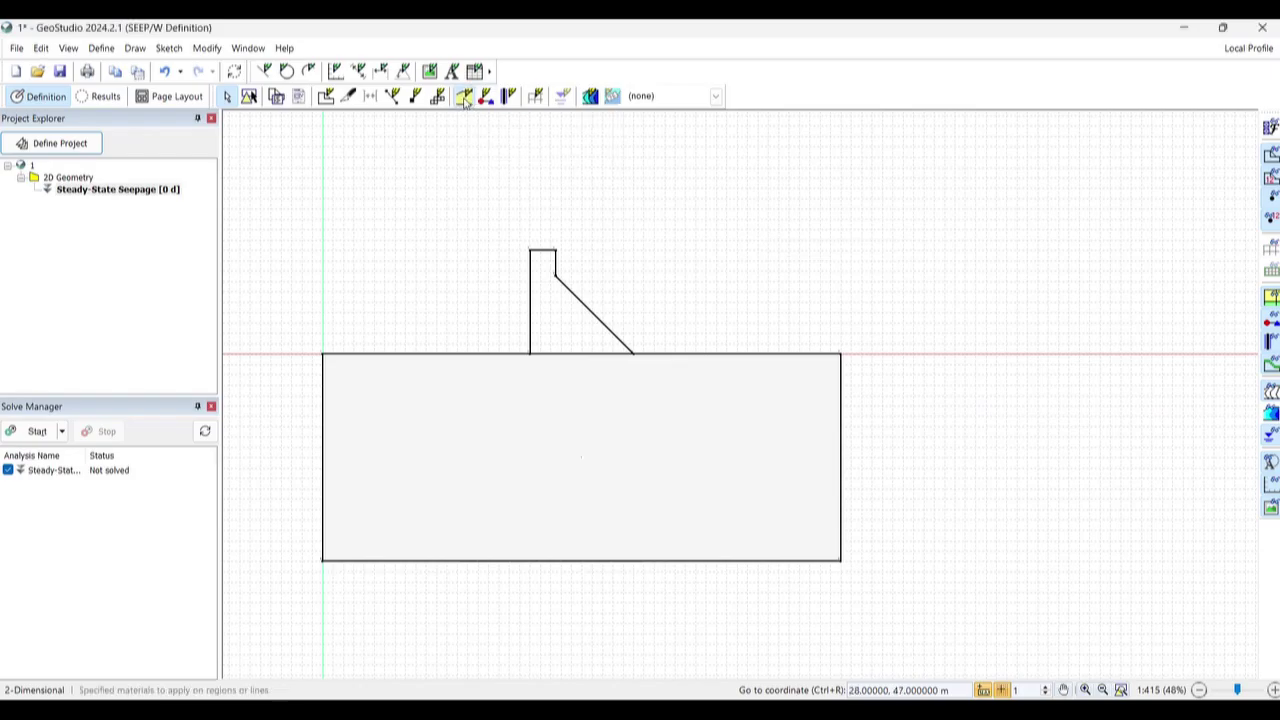
click(1203, 181)
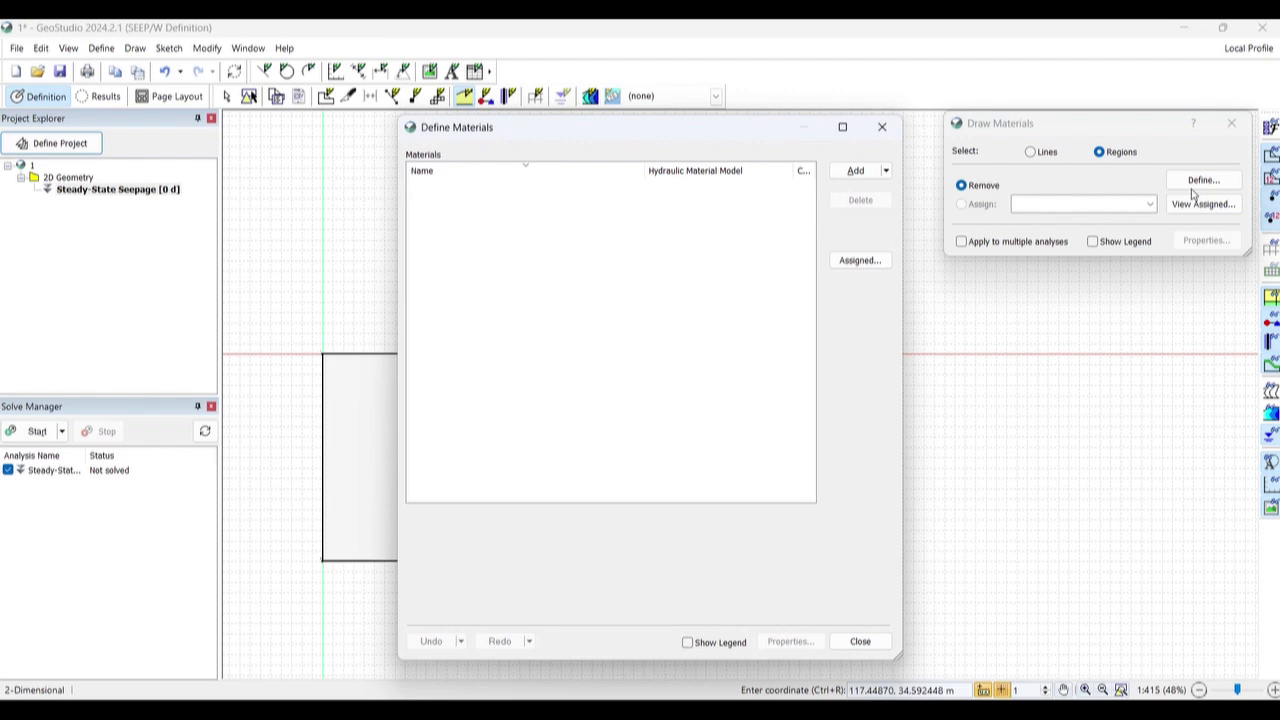
click(855, 171)
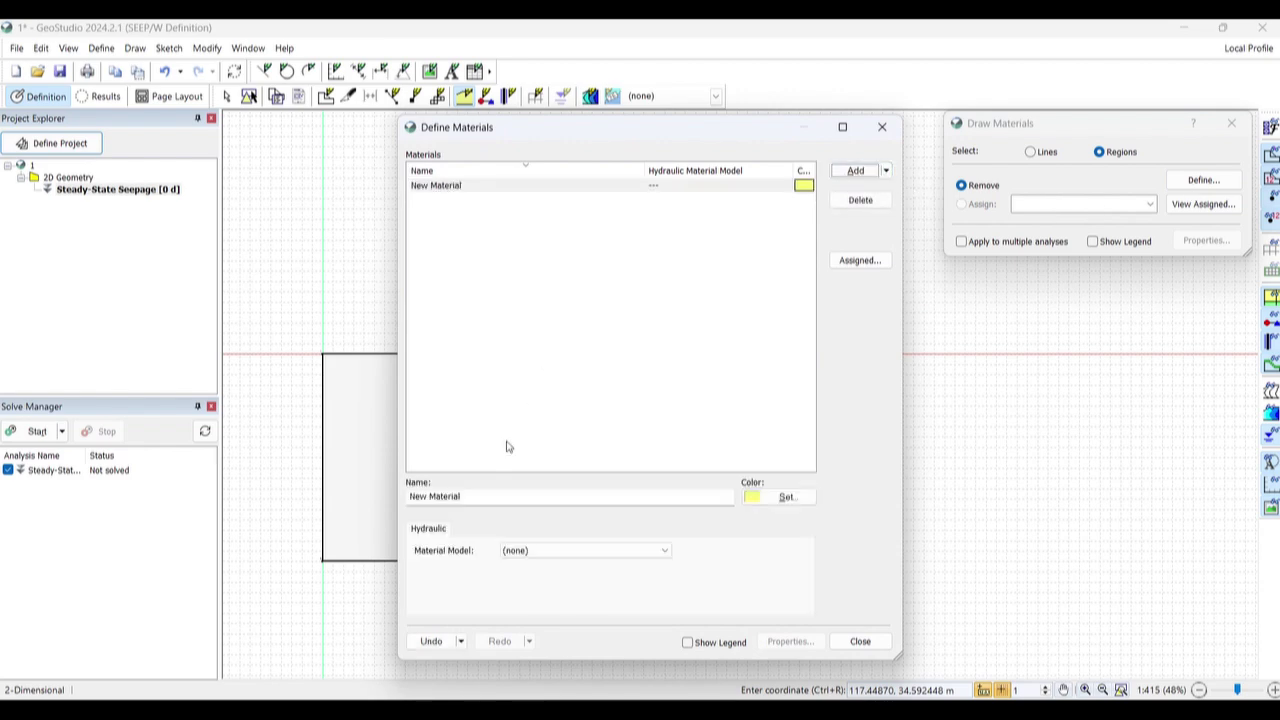
click(492, 497)
drag(492, 497, 375, 492)
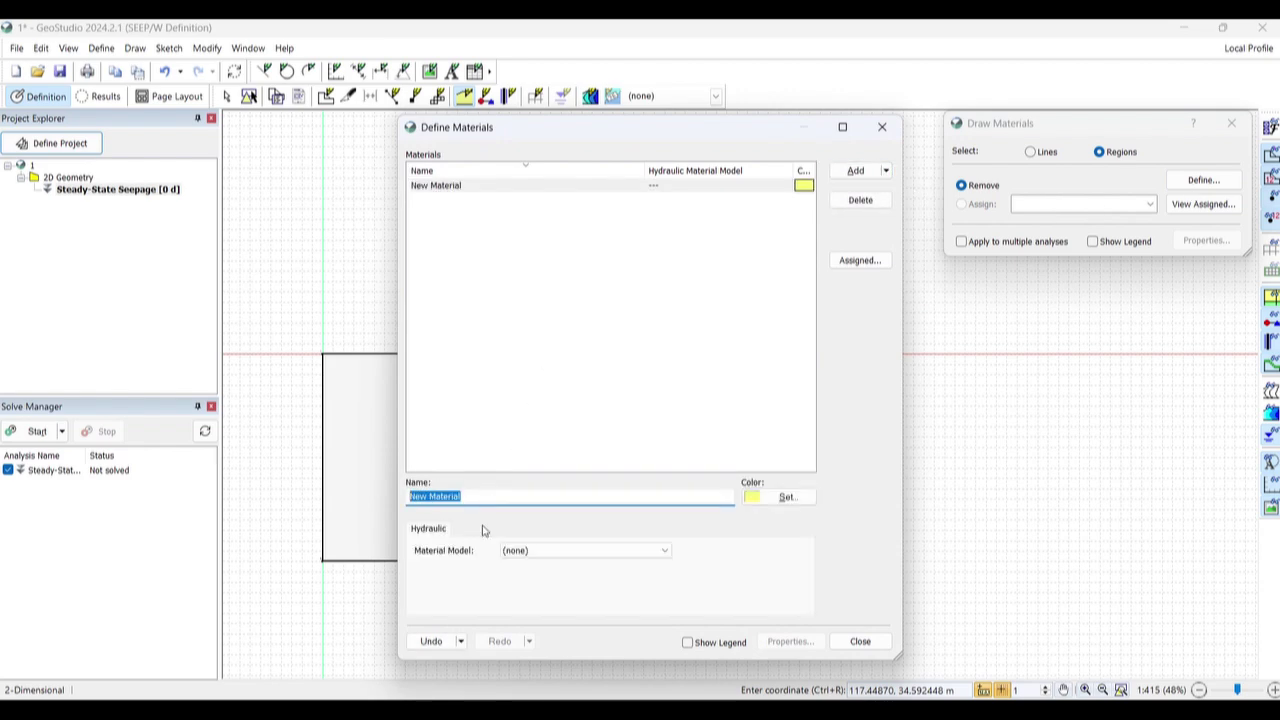
text(ro)
key(BackSpace)
key(BackSpace)
text(Foundation)
Set Foundation to the Saturated Only model with X-conductivity 5e-7 m/sec, saturated volumetric water content 0.1 and compressibility 1e-5 /kPa
click(580, 553)
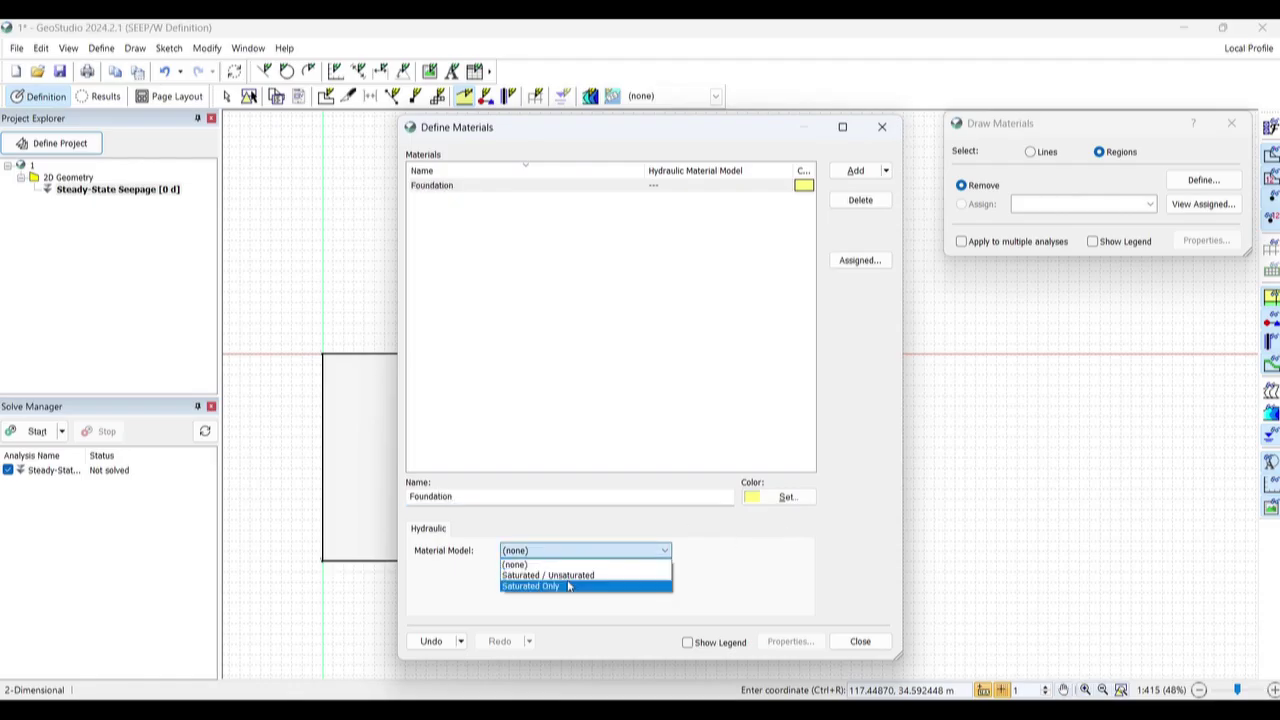
click(567, 587)
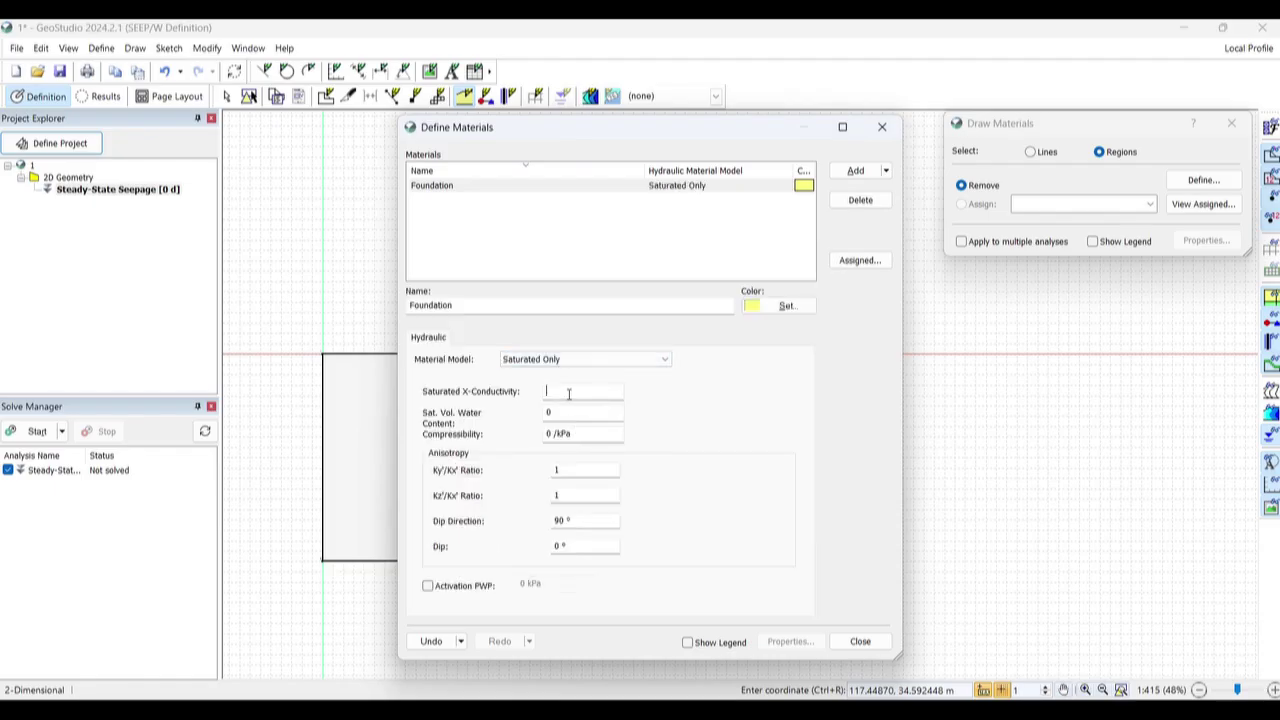
text(5e-7)
key(Tab)
text(0.1)
key(Tab)
key(Left)
key(Delete)
text(1e-5)
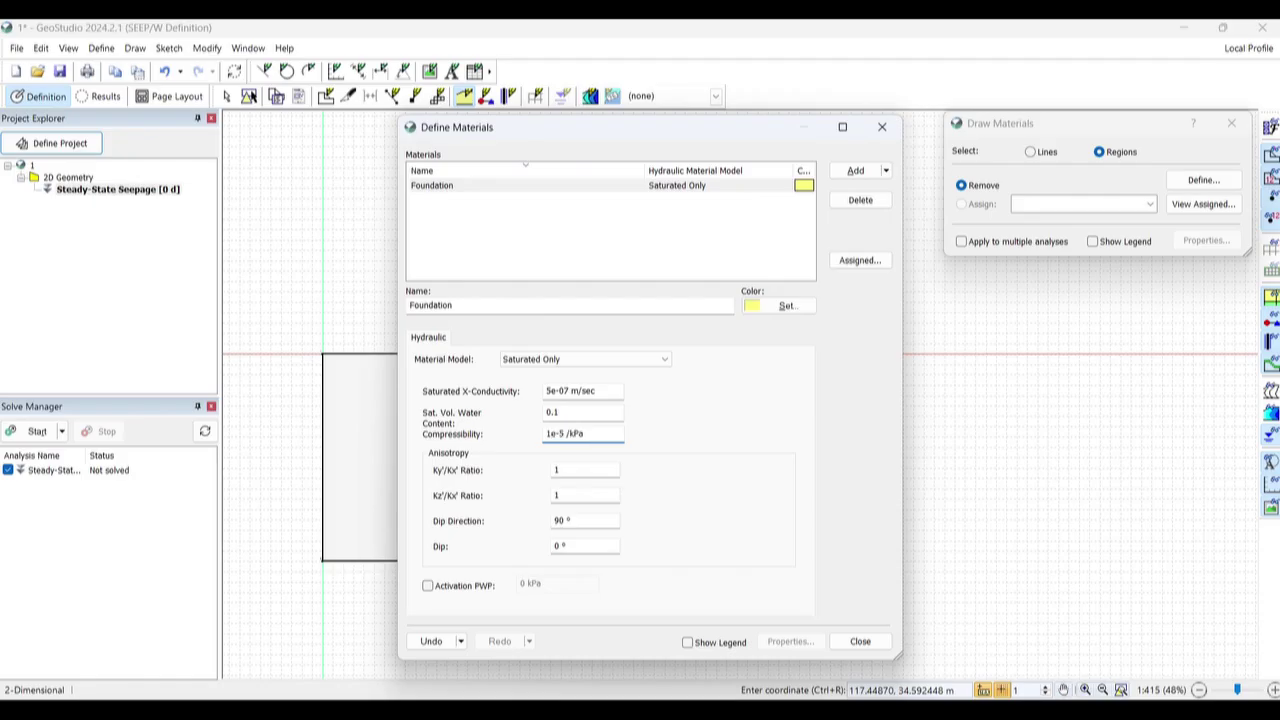
click(548, 237)
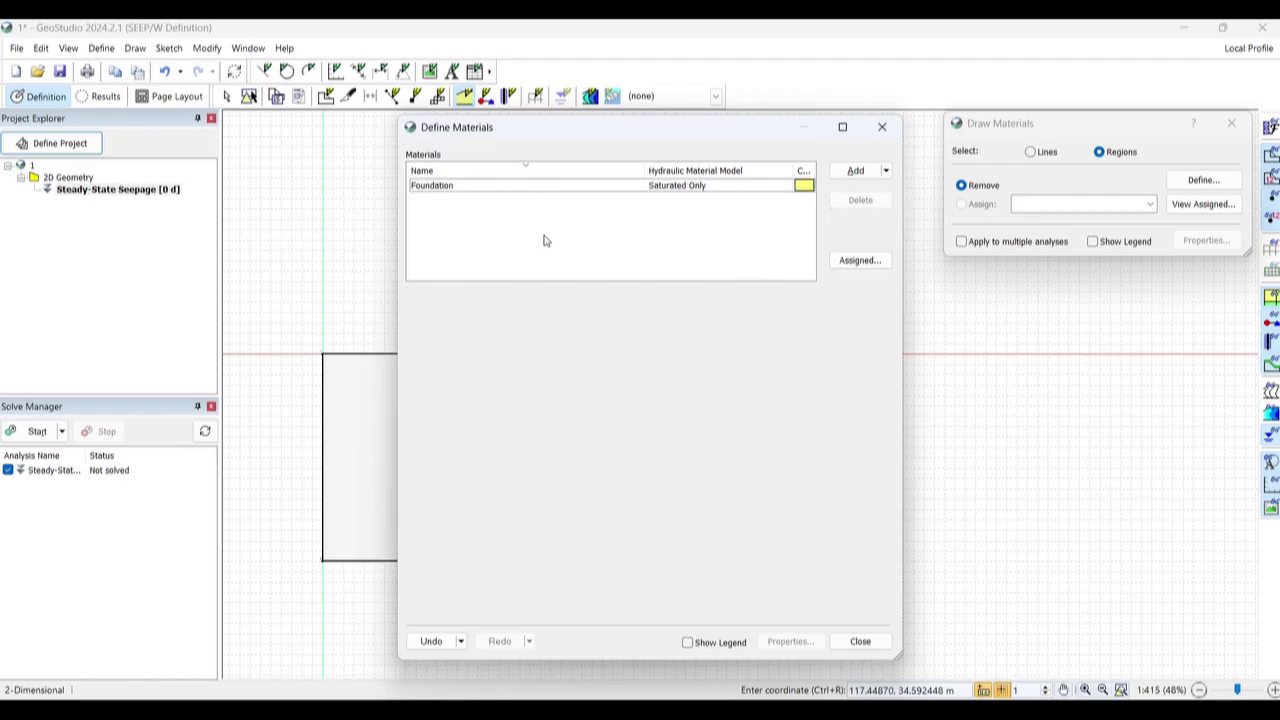
click(453, 188)
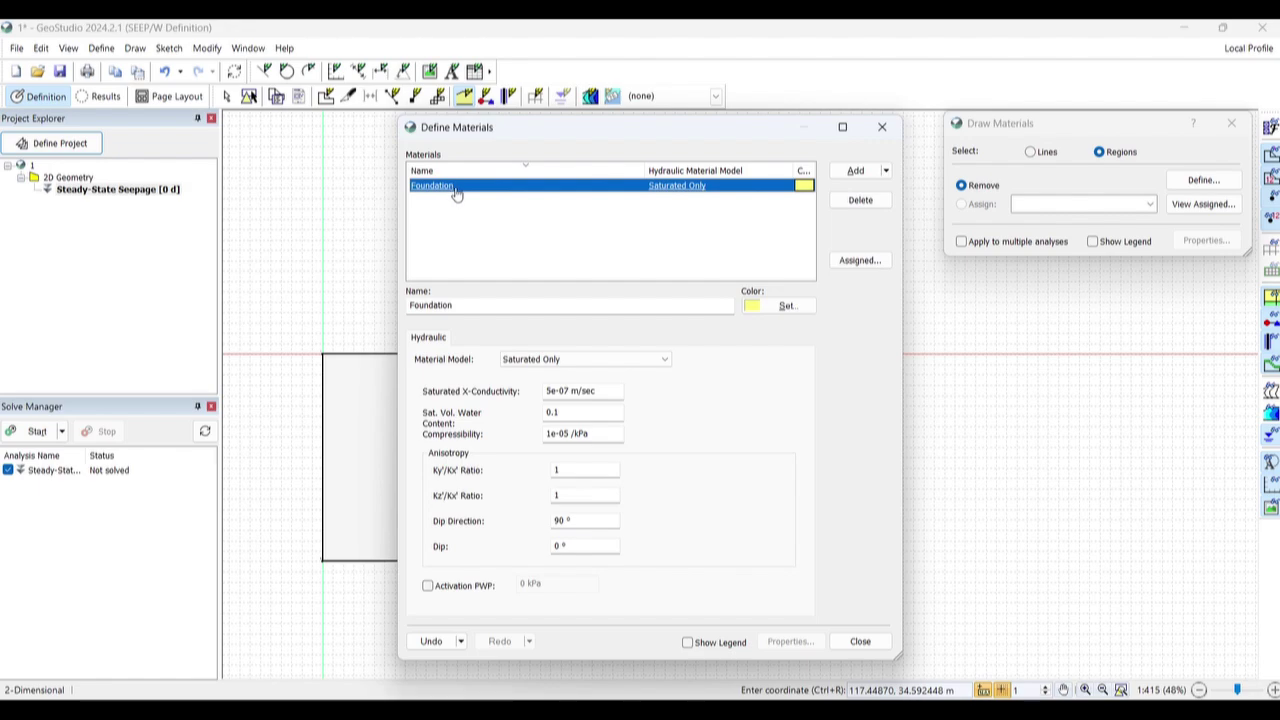
Assign the Foundation material to the rectangular foundation region below the dam
click(588, 55)
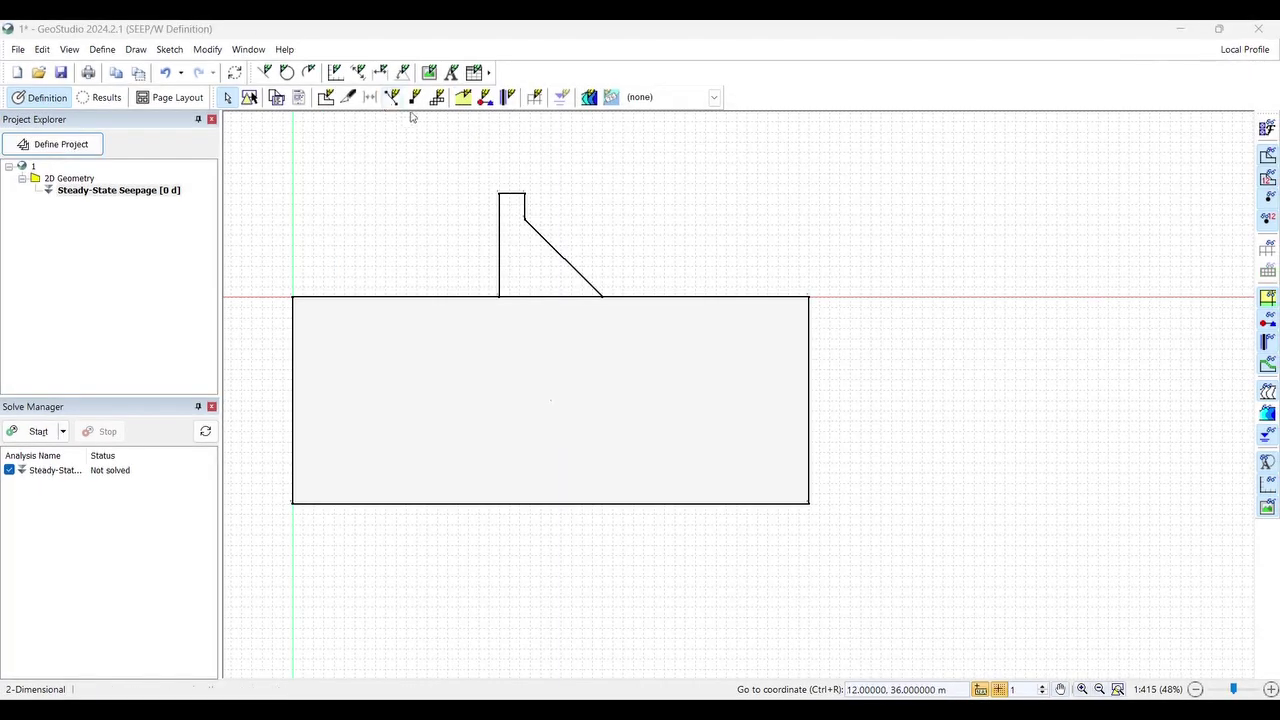
click(463, 97)
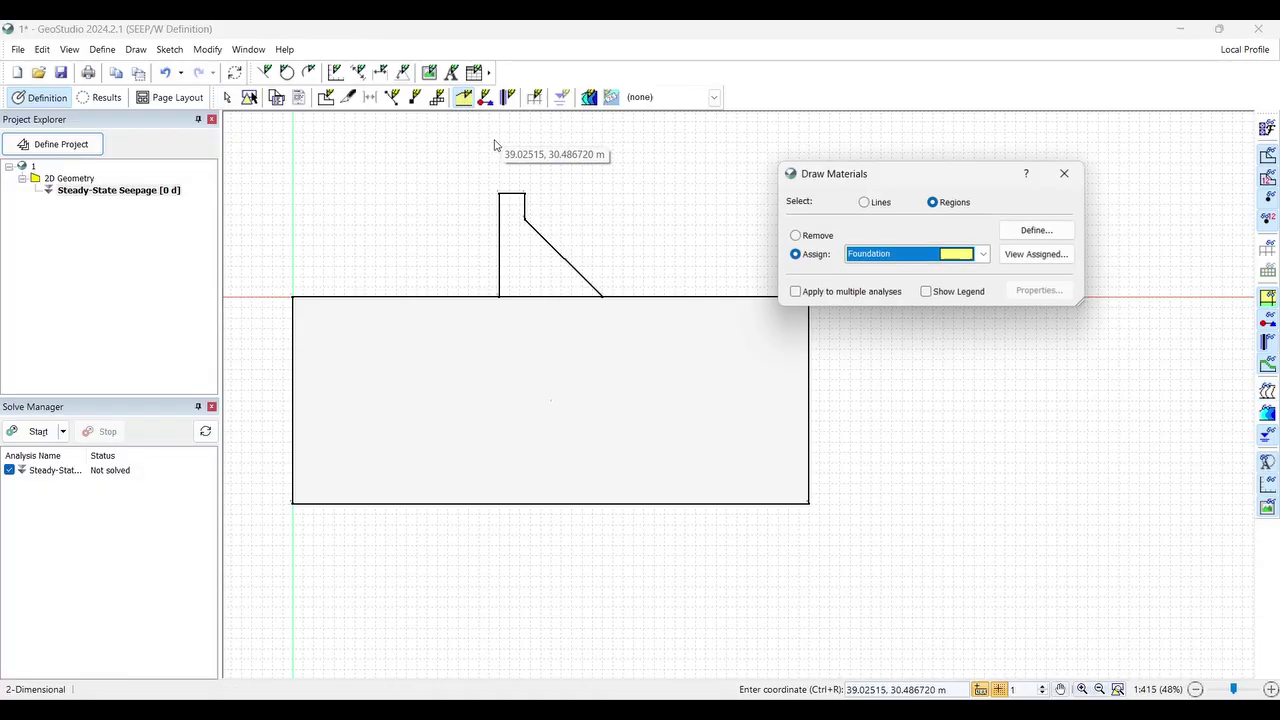
drag(896, 178, 962, 182)
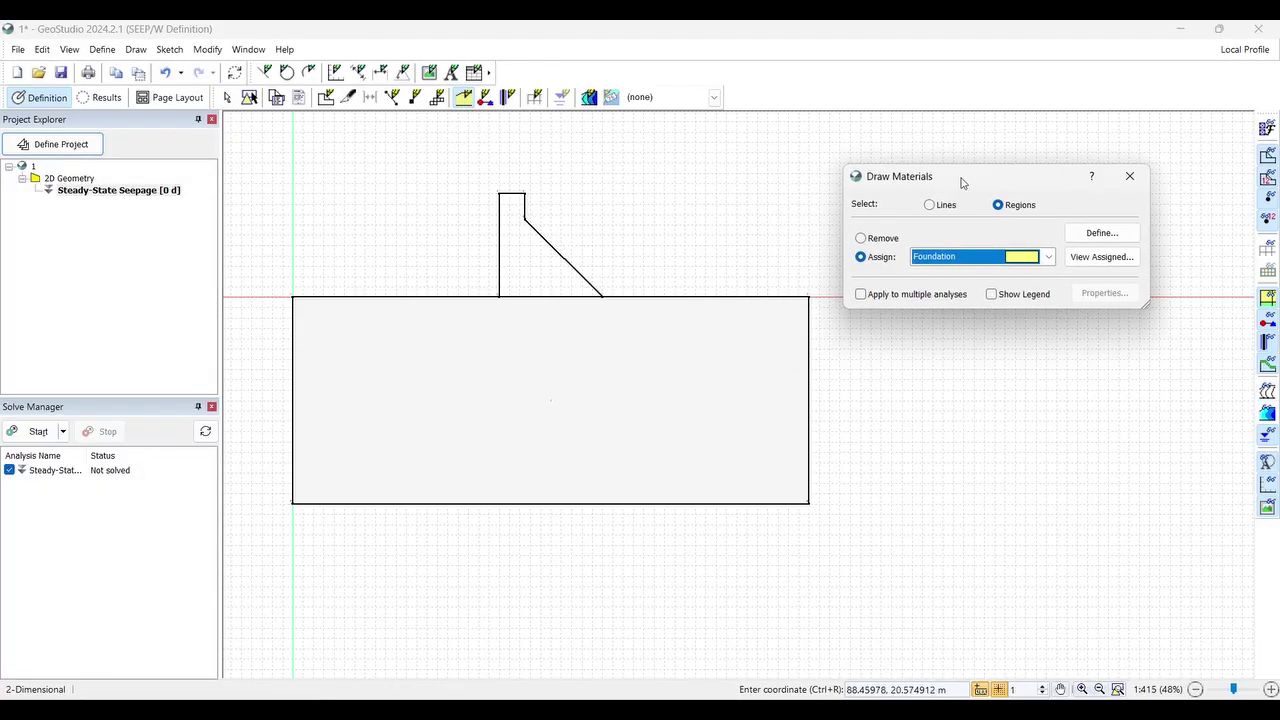
click(1049, 258)
click(1045, 272)
click(693, 387)
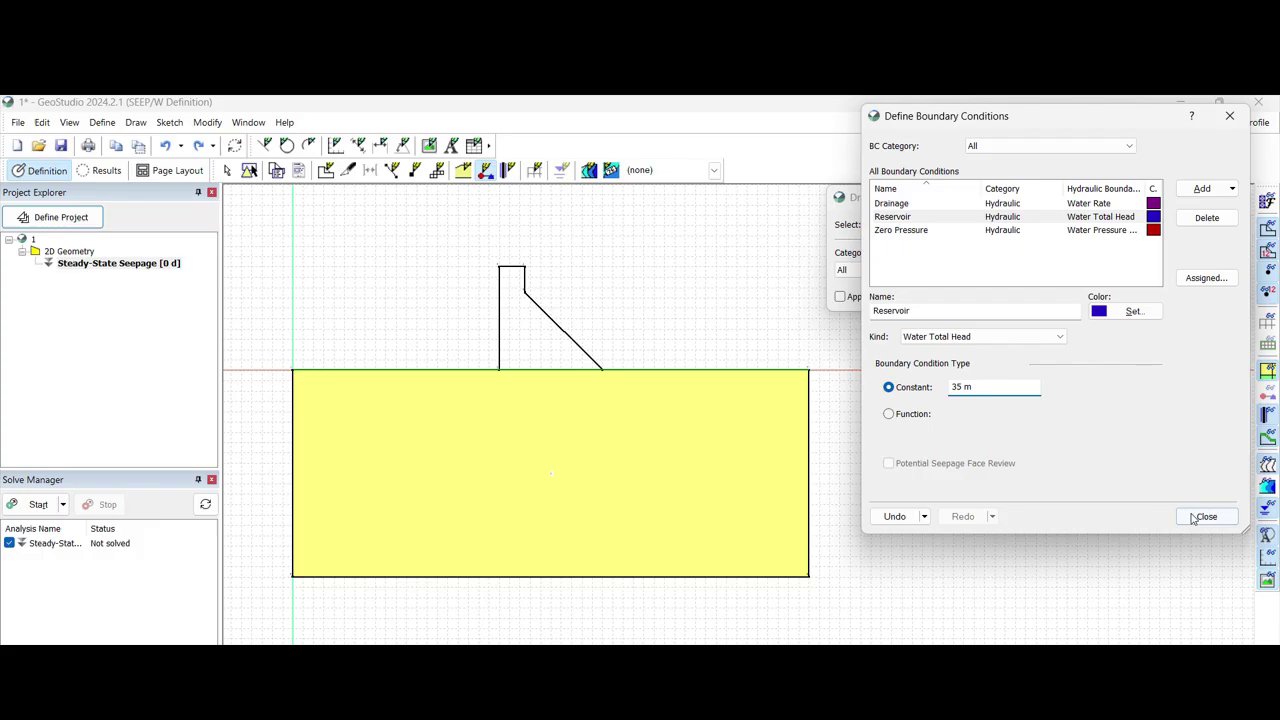
Add a new hydraulic boundary condition, name it Reservoir and give it a blue color
click(1195, 517)
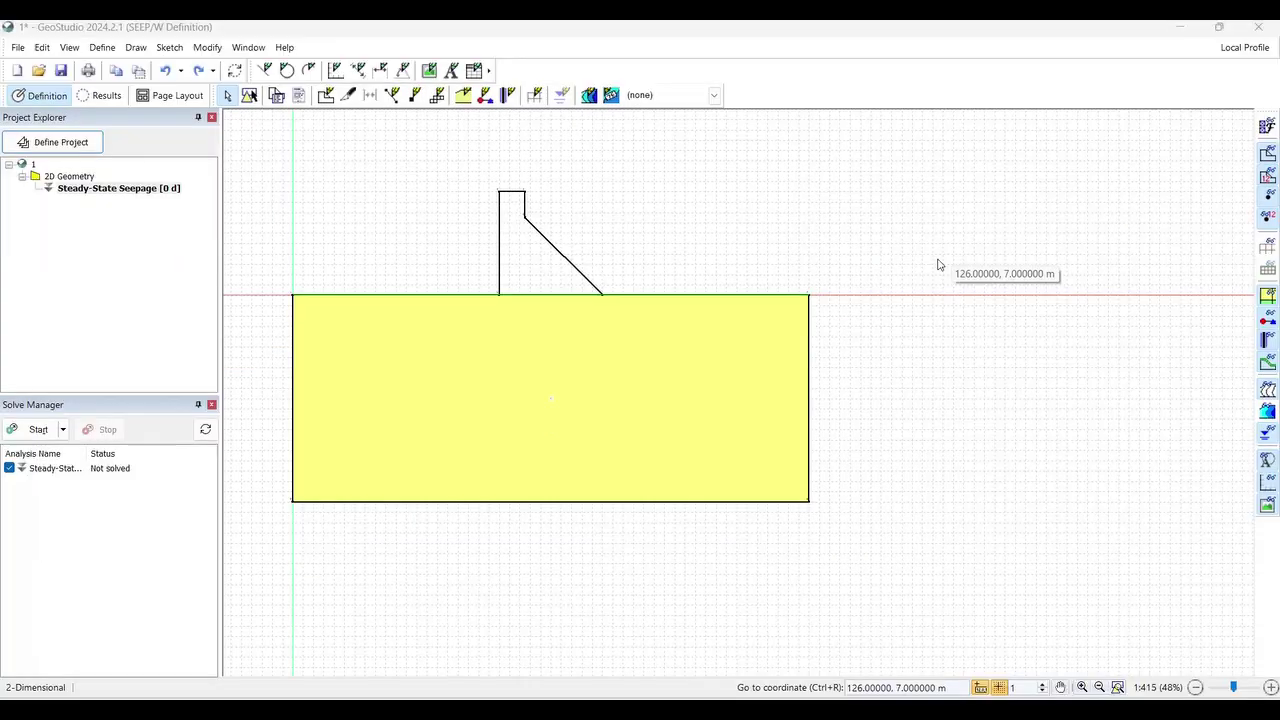
click(485, 97)
click(1204, 162)
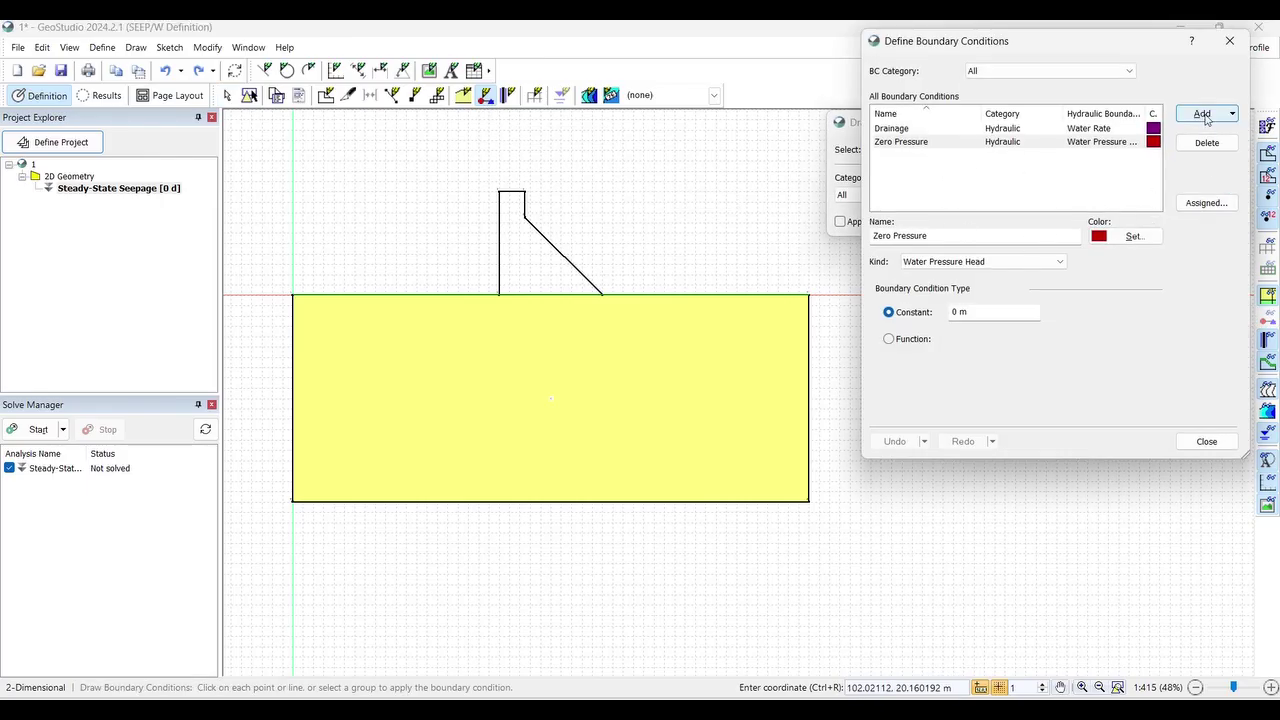
click(1207, 118)
click(1180, 156)
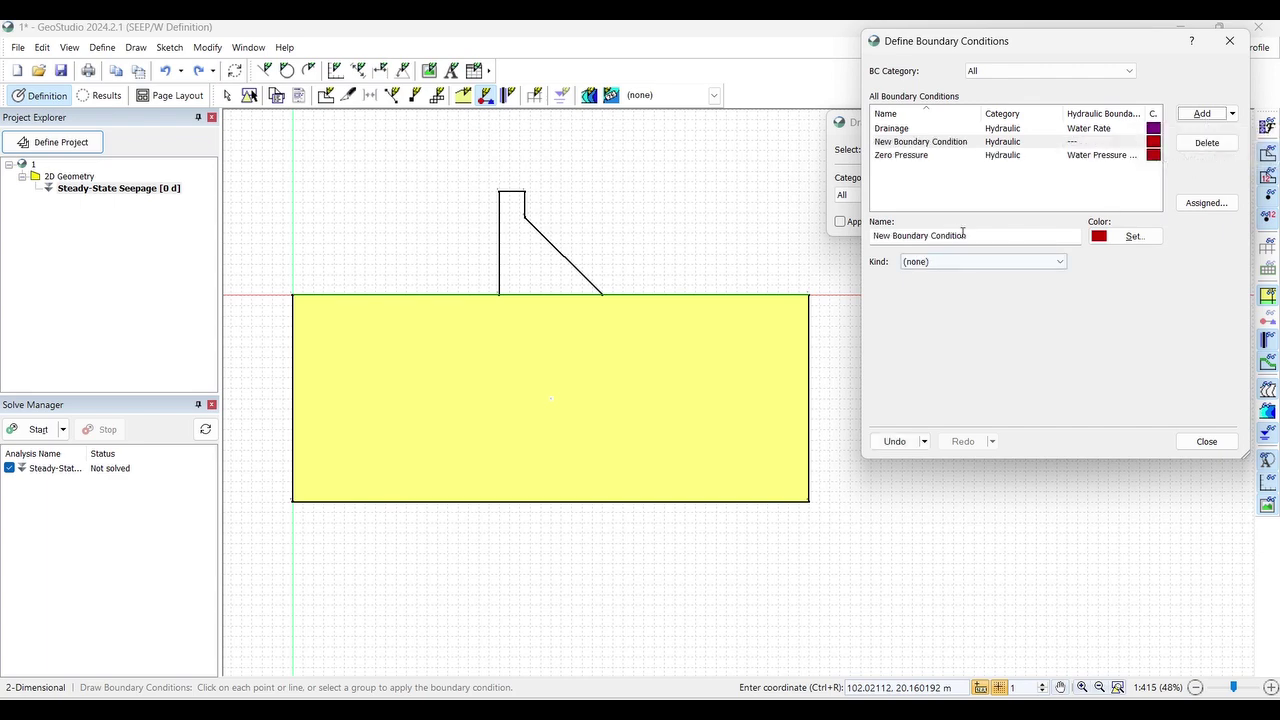
drag(960, 235, 866, 236)
text(Reservoir)
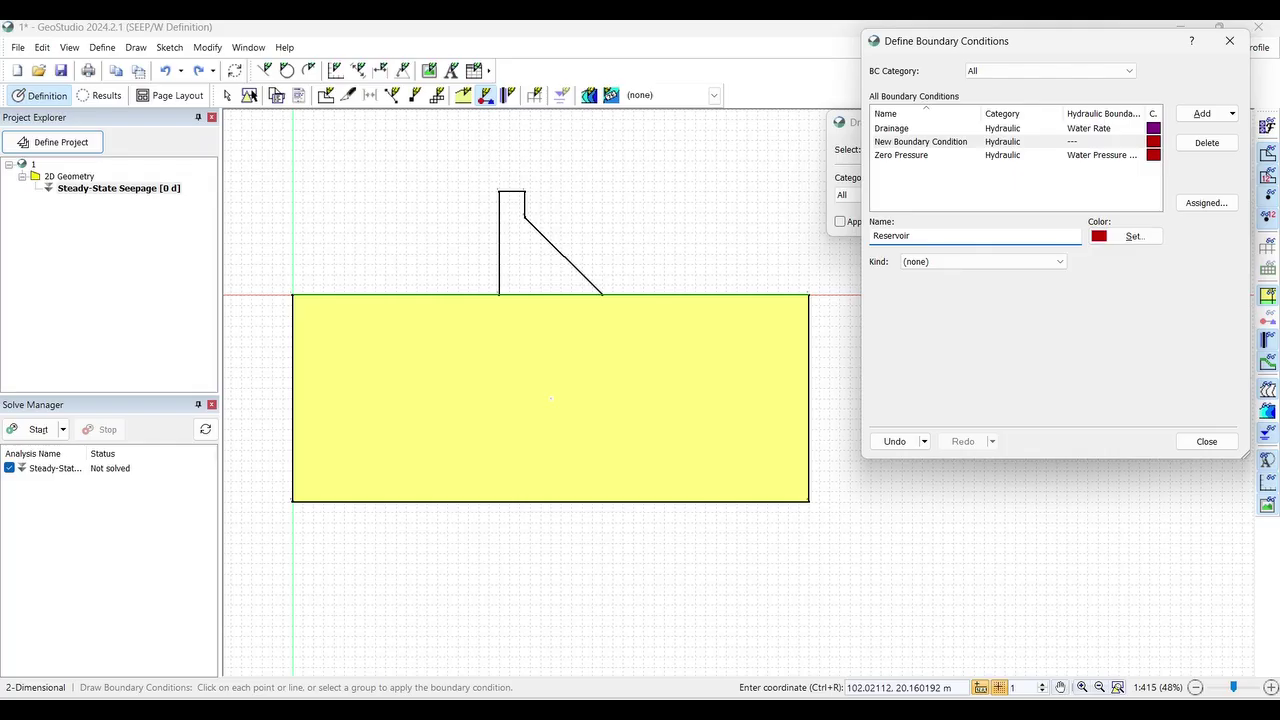
click(1133, 236)
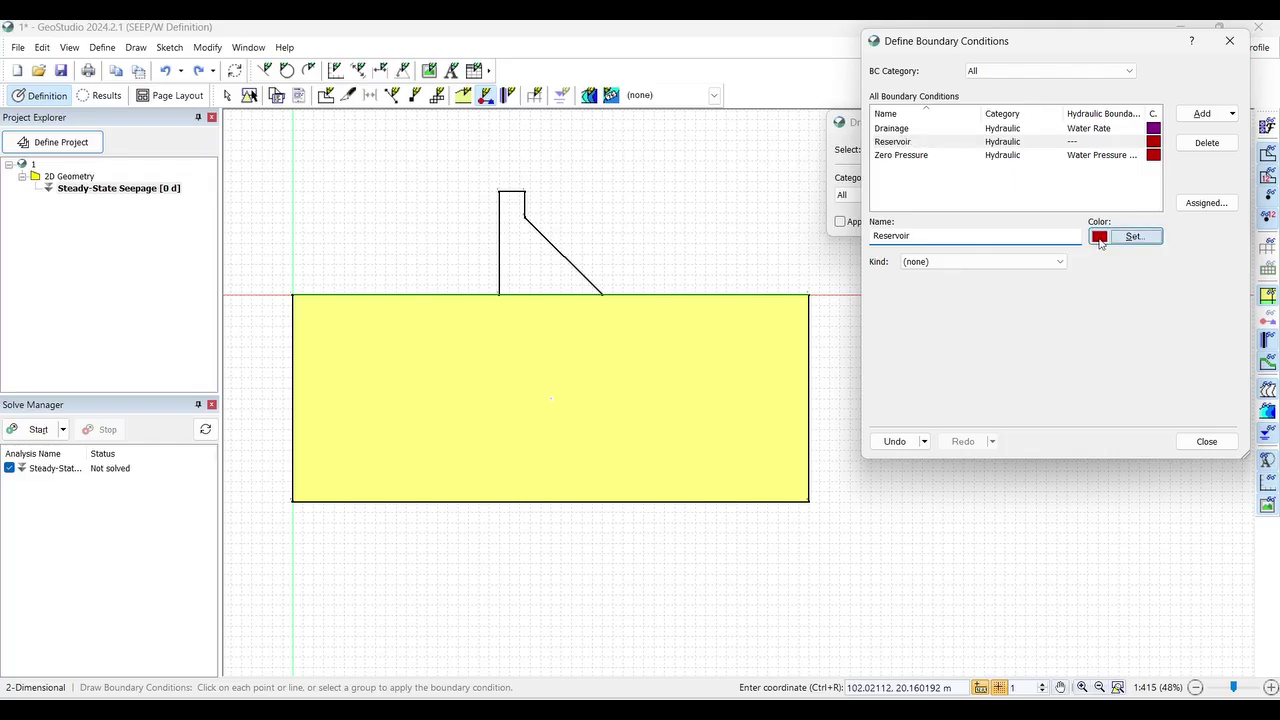
click(1006, 202)
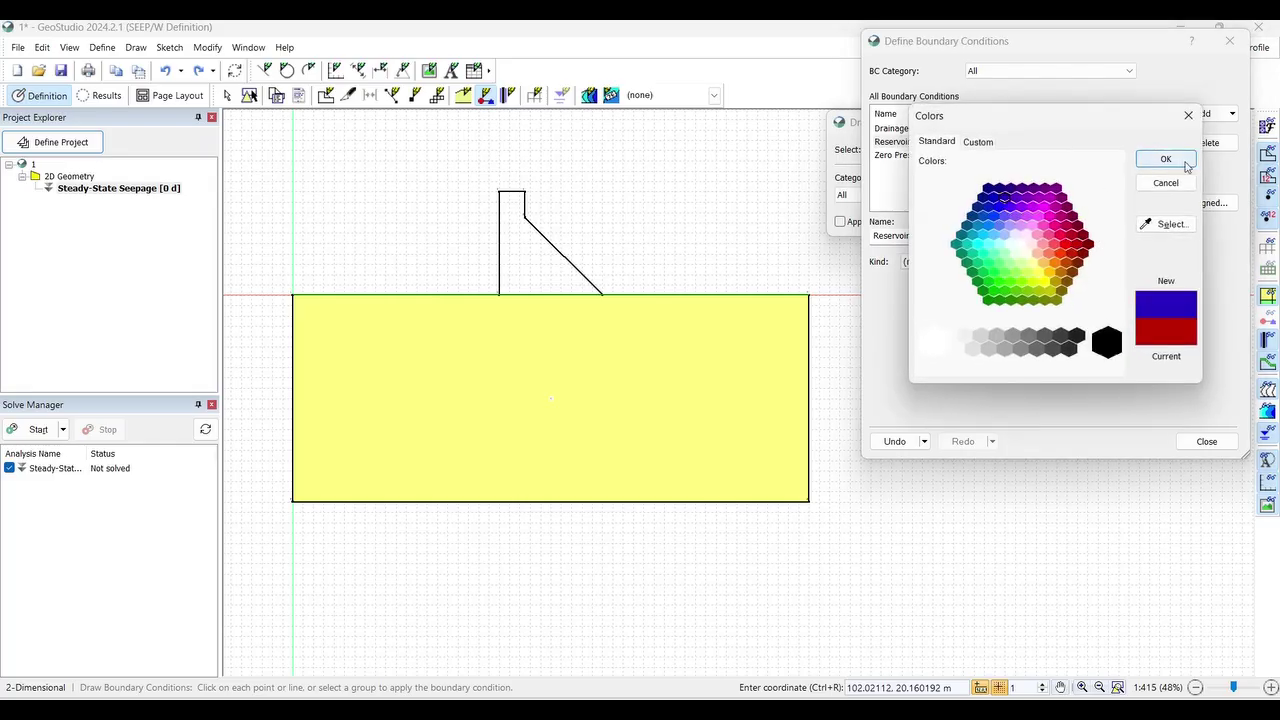
click(1166, 159)
Set Reservoir to a constant Water Total Head of 35 m and assign it to the ground line upstream of the dam
click(979, 262)
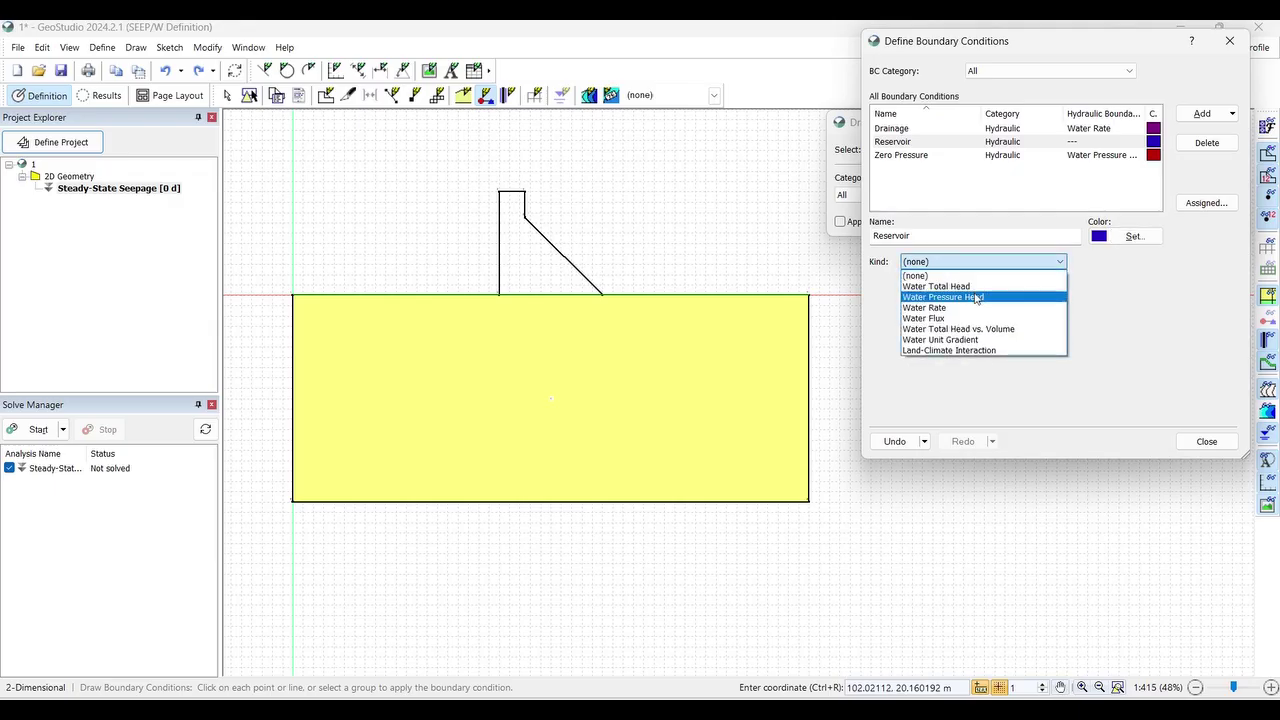
click(976, 287)
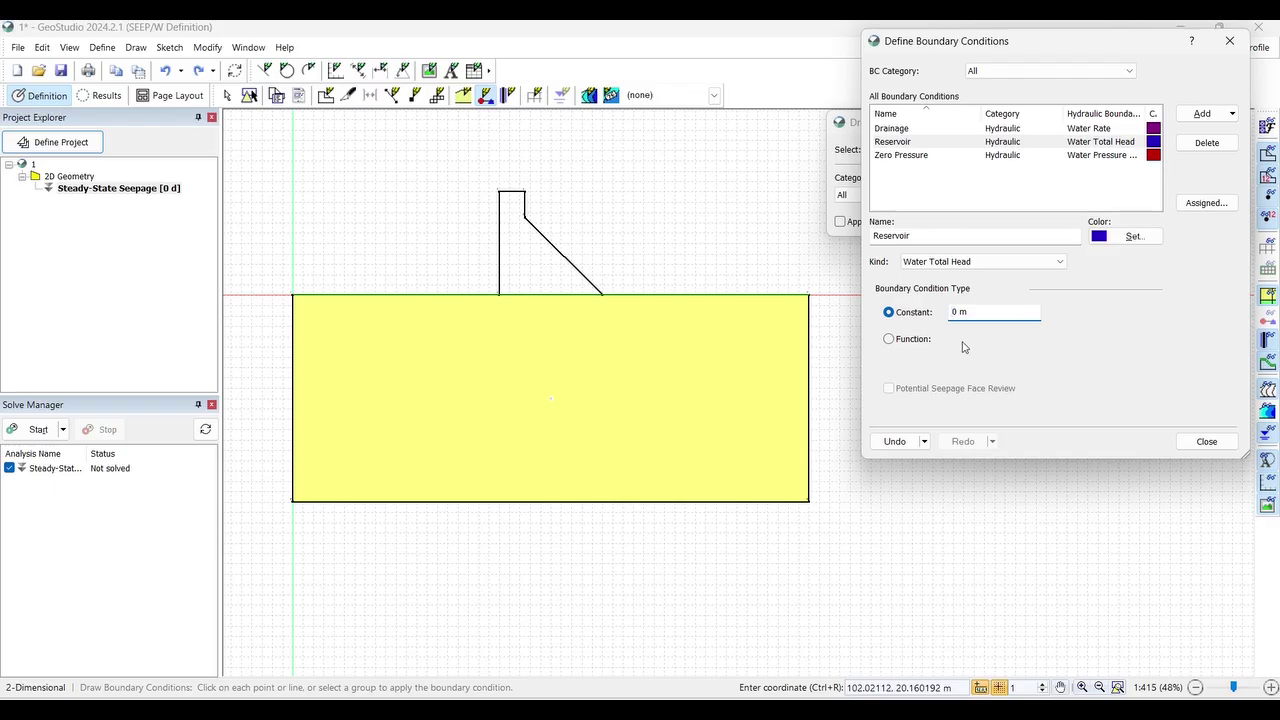
text(35)
click(1206, 441)
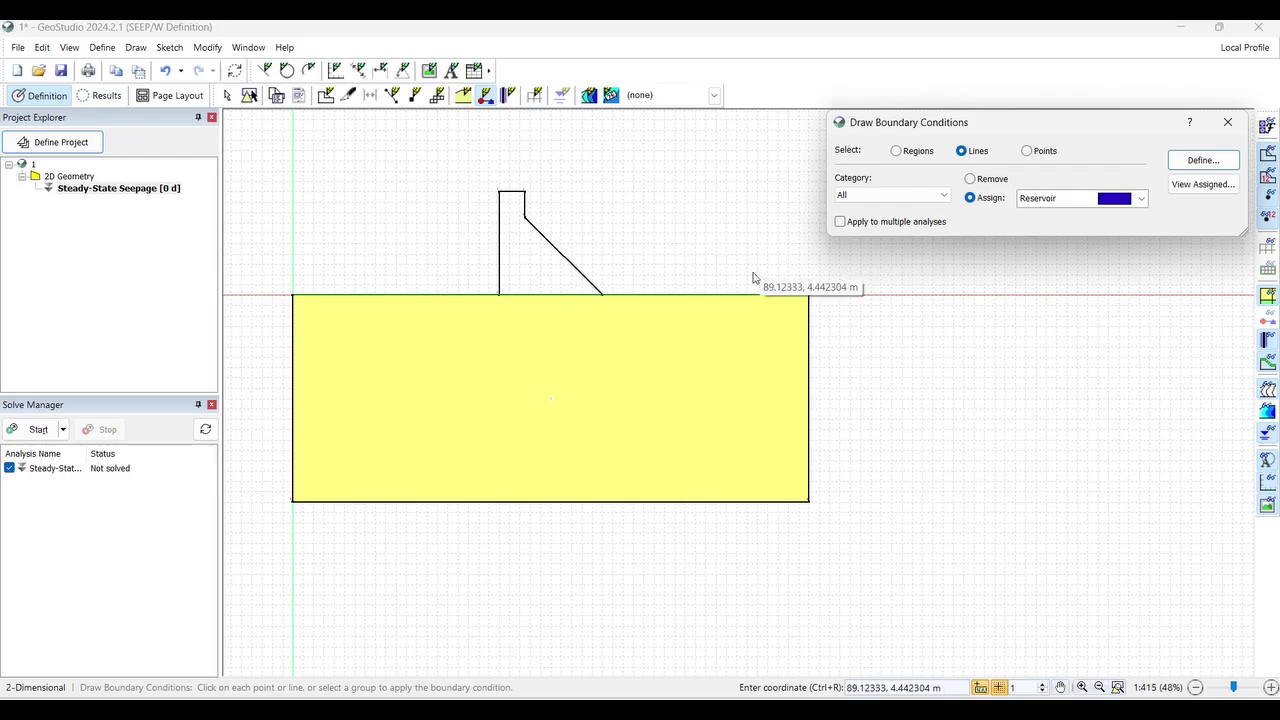
click(410, 296)
Assign the Drainage boundary condition to the ground line downstream of the dam
click(1060, 198)
click(1058, 229)
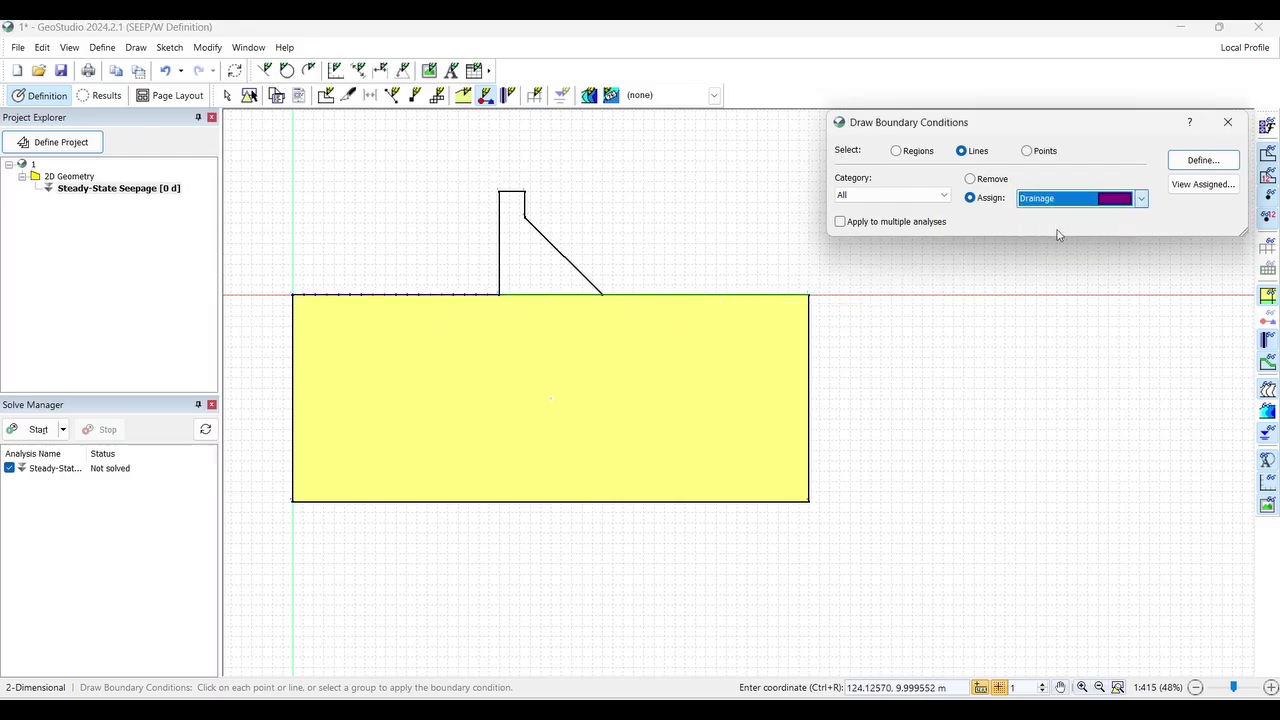
click(712, 298)
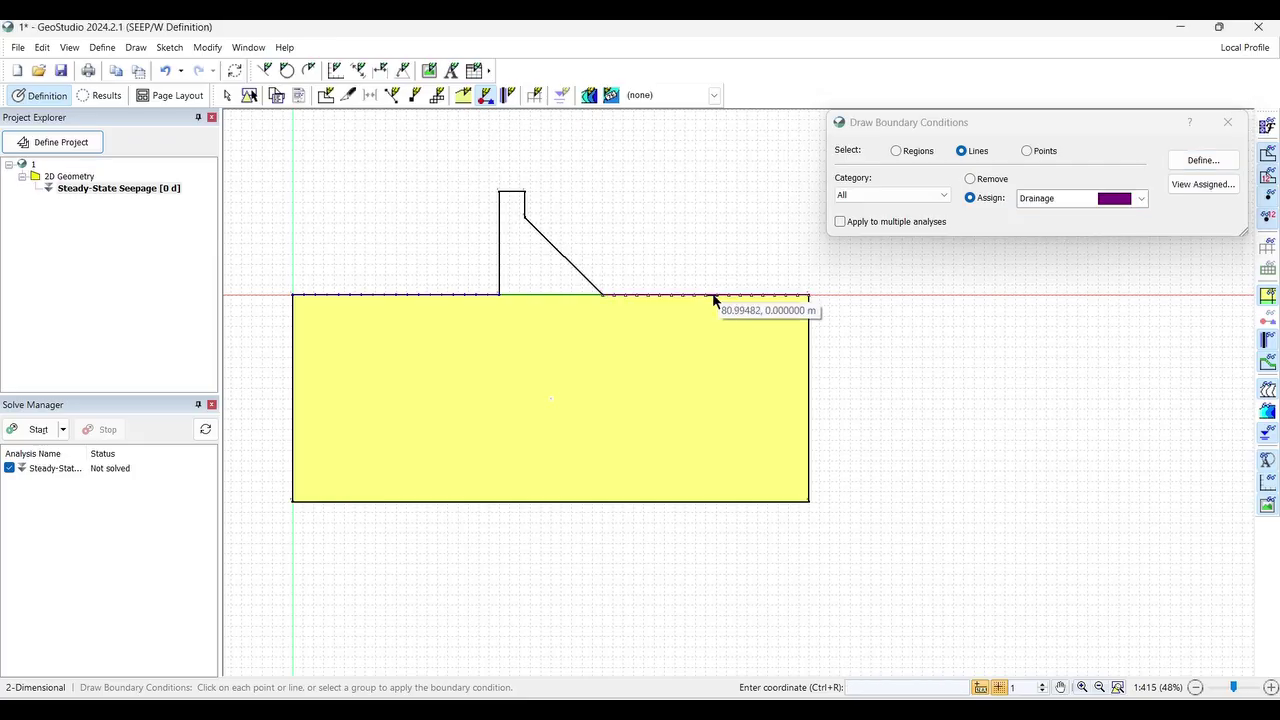
Assign the Zero Pressure boundary condition to the ground line downstream of the dam and finish drawing boundary conditions
click(1050, 198)
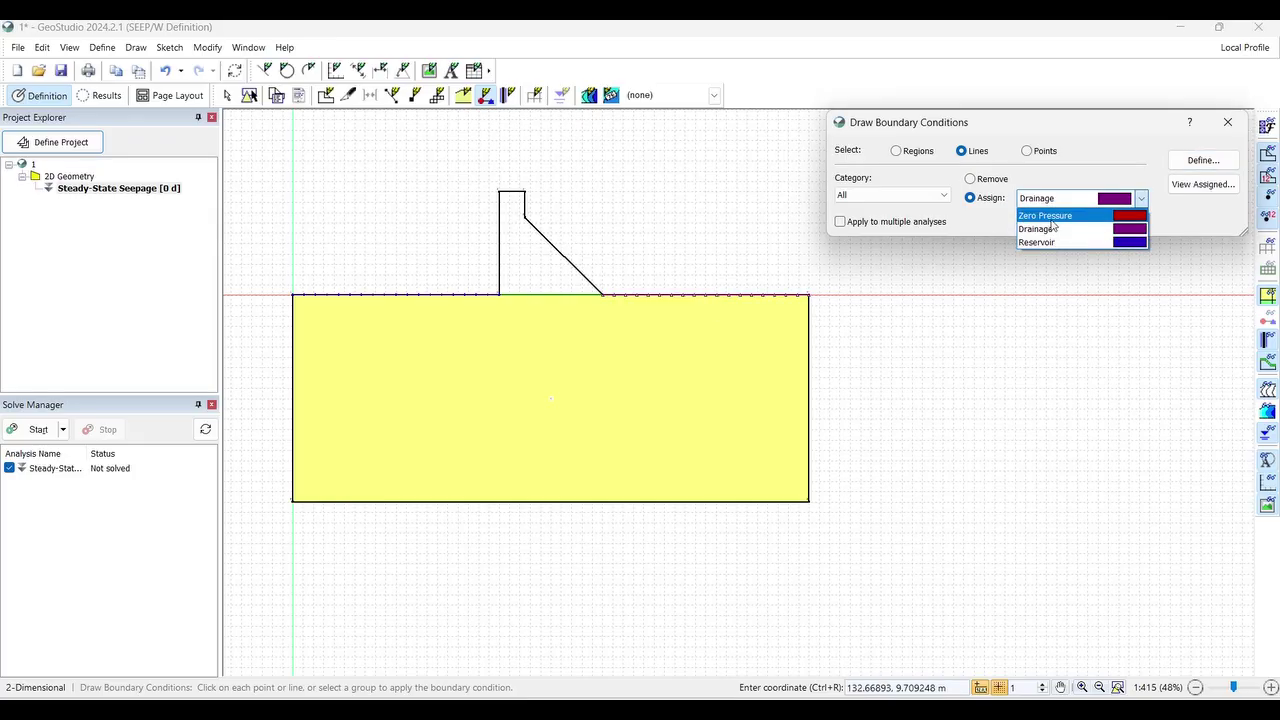
click(1050, 216)
click(682, 296)
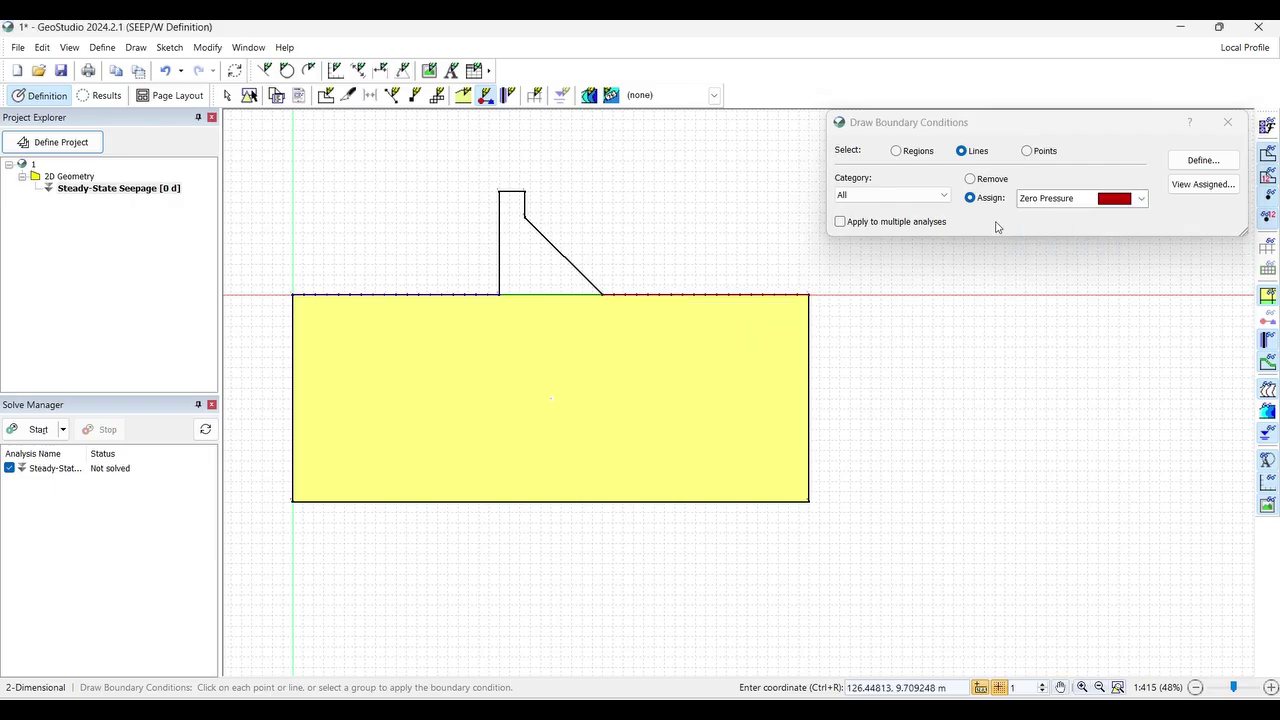
click(1225, 123)
Set the mesh's approximate global element size to 2 m and check the resulting mesh
scroll(854, 282, down, 1)
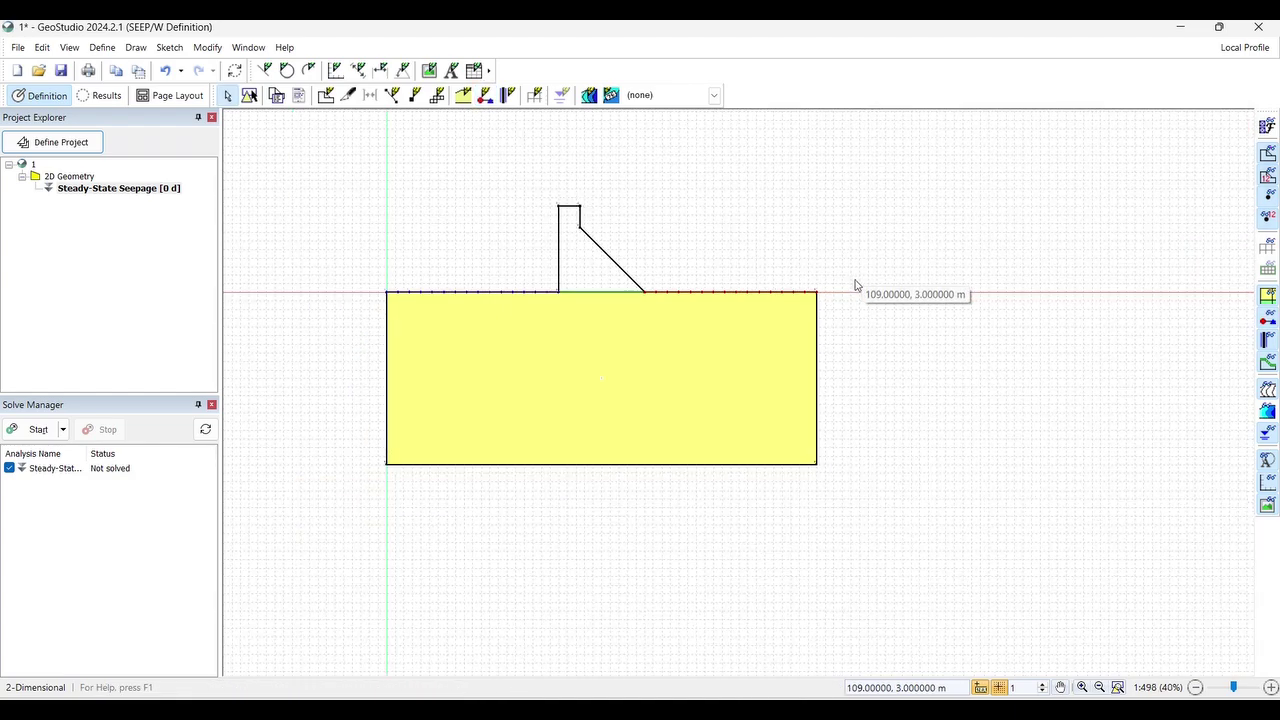
scroll(606, 312, up, 1)
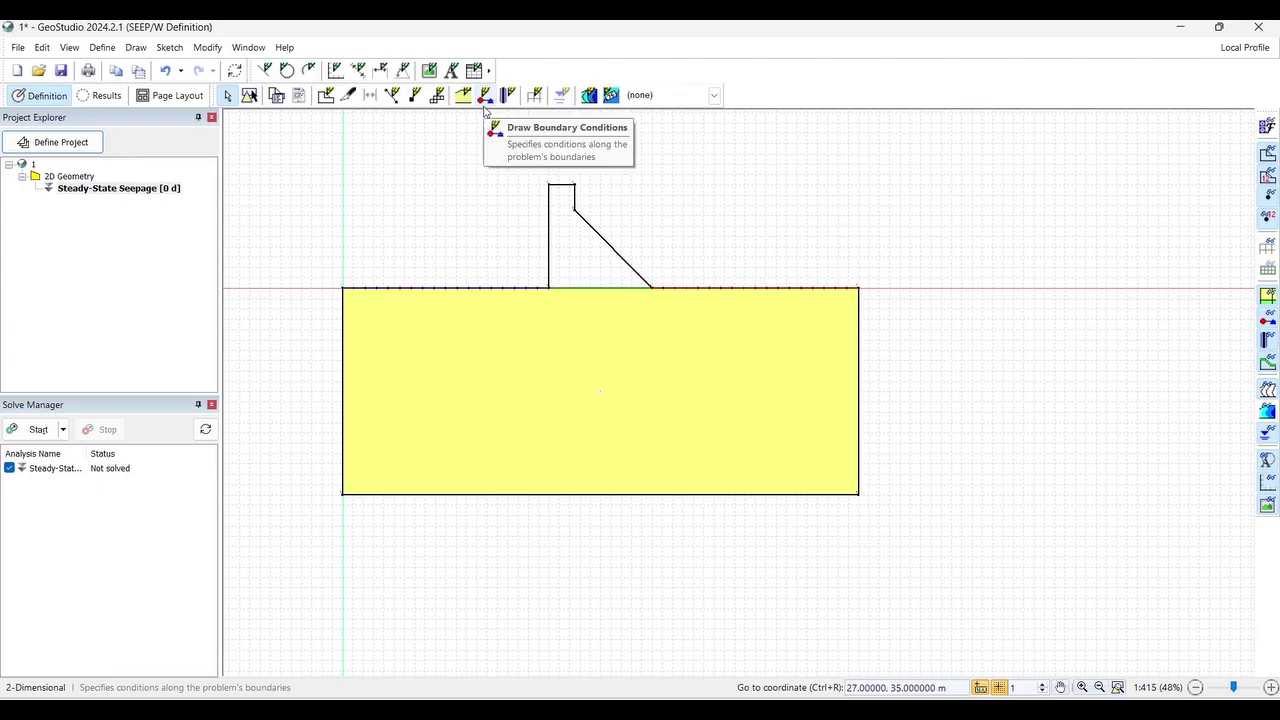
click(535, 95)
double_click(1068, 147)
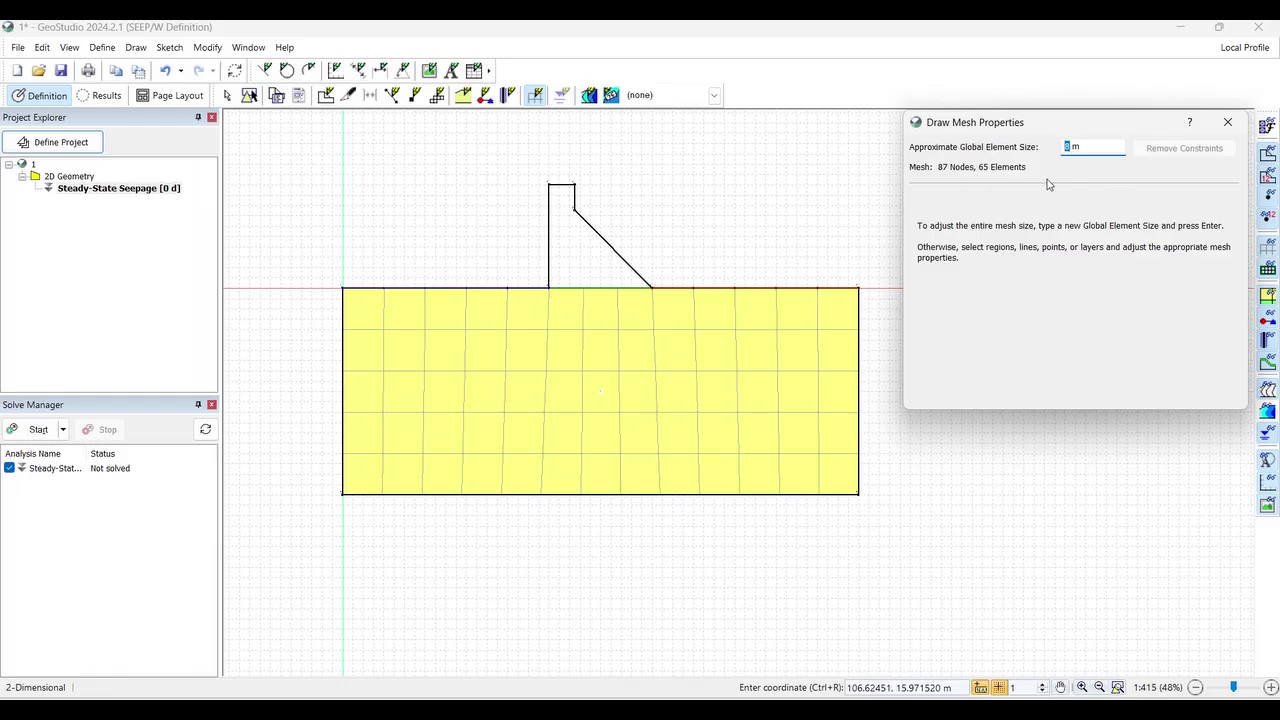
text(2)
click(1227, 125)
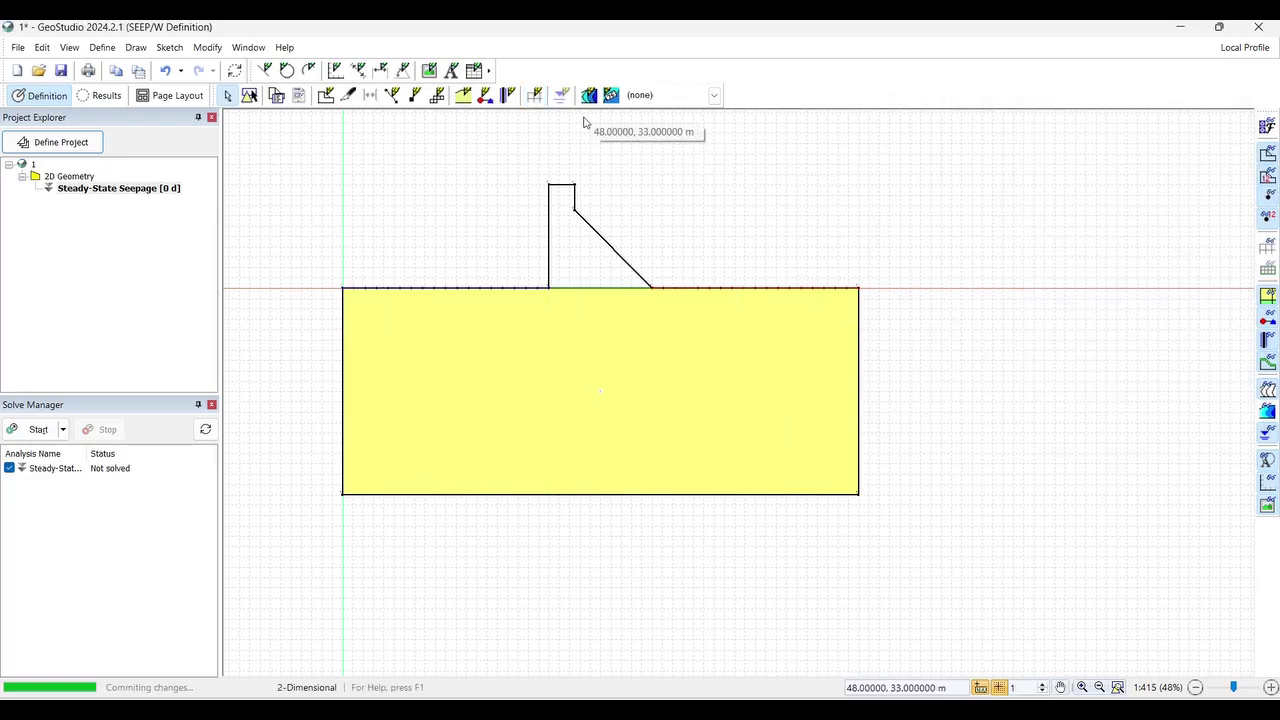
click(533, 95)
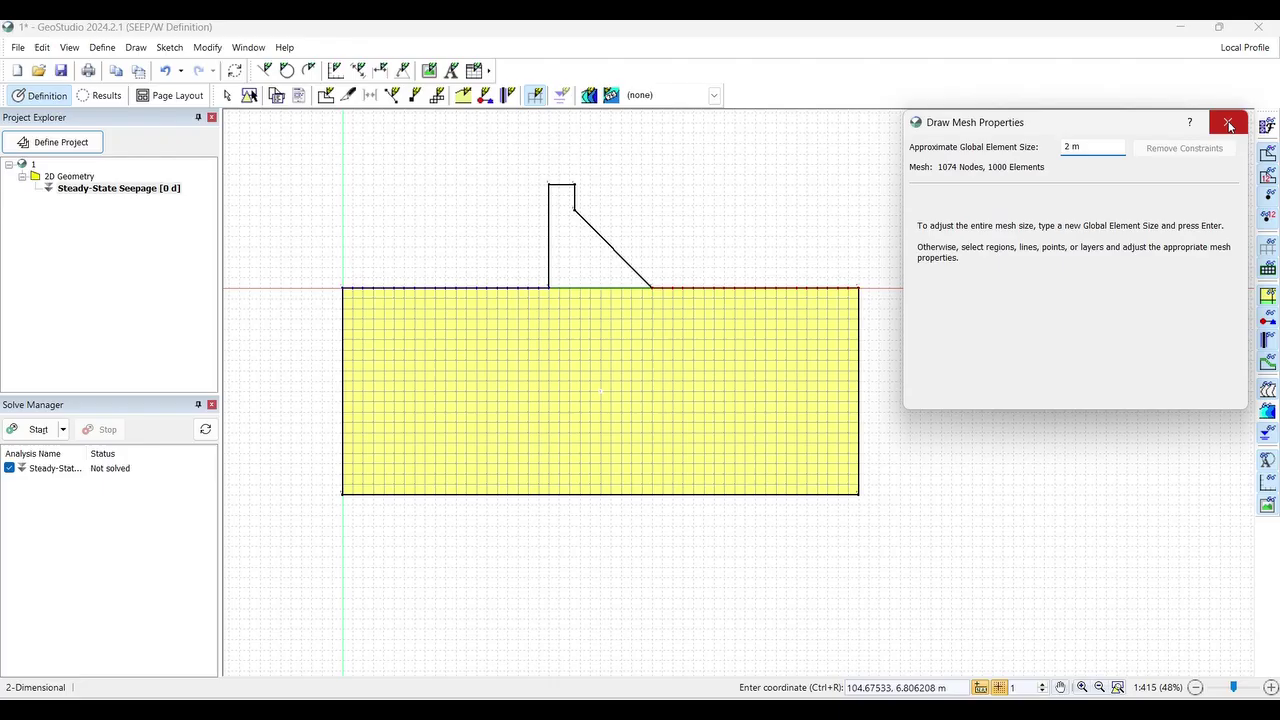
click(1227, 122)
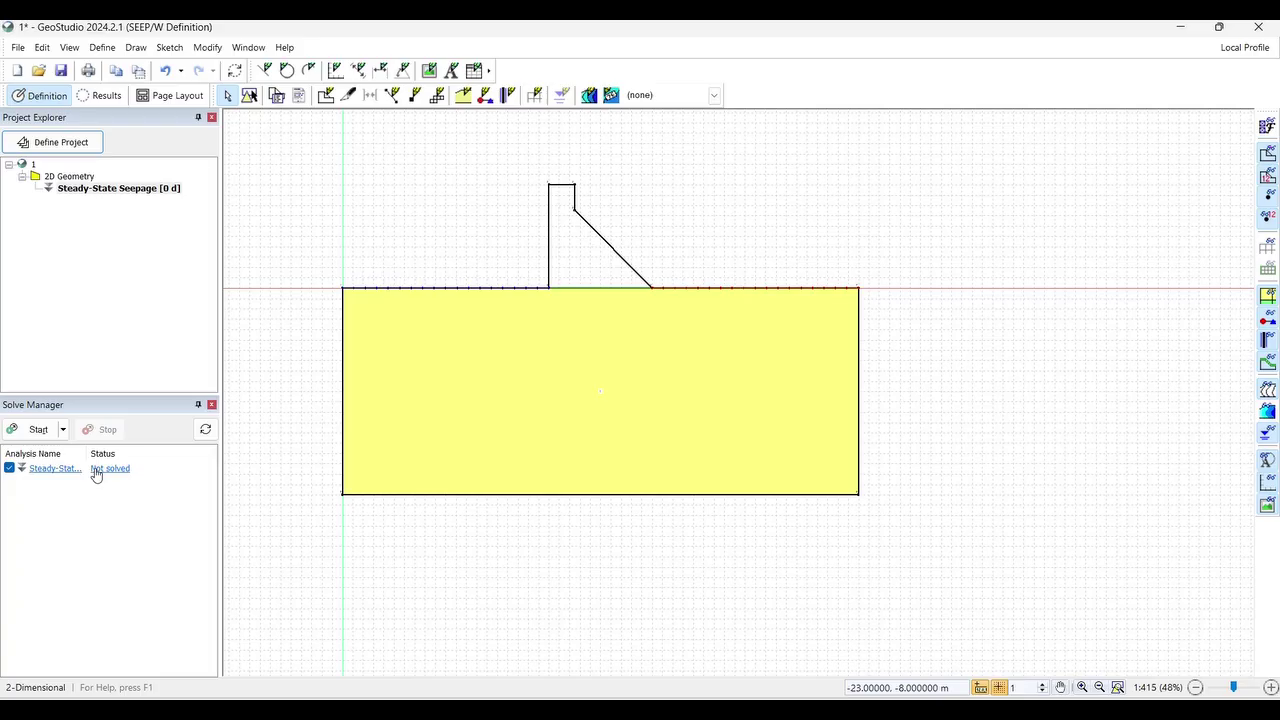
Solve the steady-state seepage analysis and look over the flow vectors in the foundation
click(37, 430)
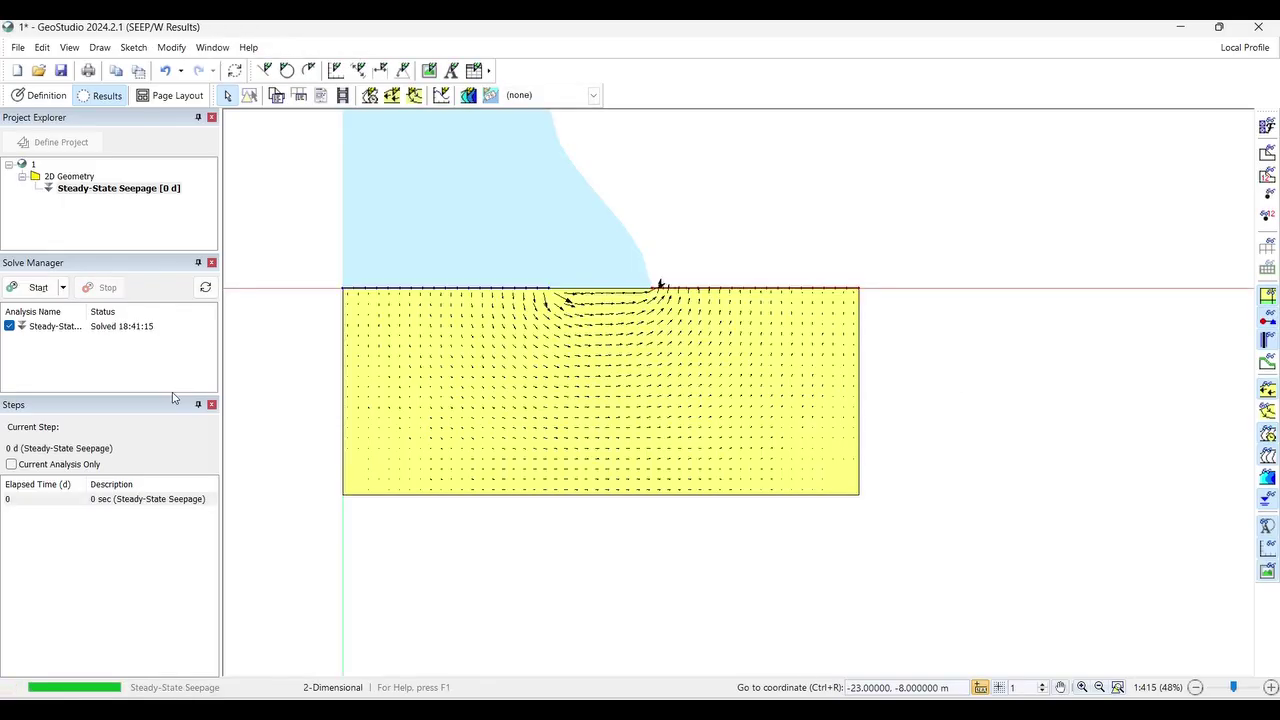
scroll(666, 471, down, 2)
scroll(617, 423, up, 1)
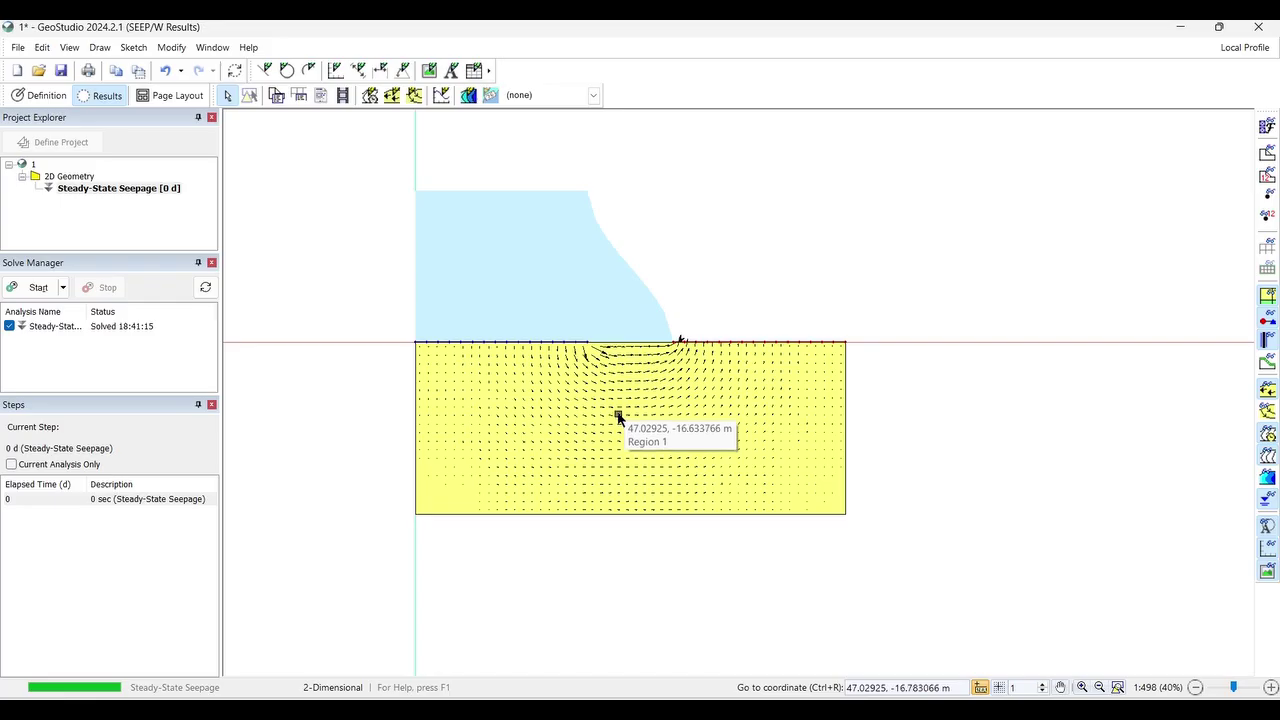
scroll(613, 380, up, 1)
scroll(729, 449, up, 1)
scroll(729, 449, down, 2)
scroll(706, 450, up, 1)
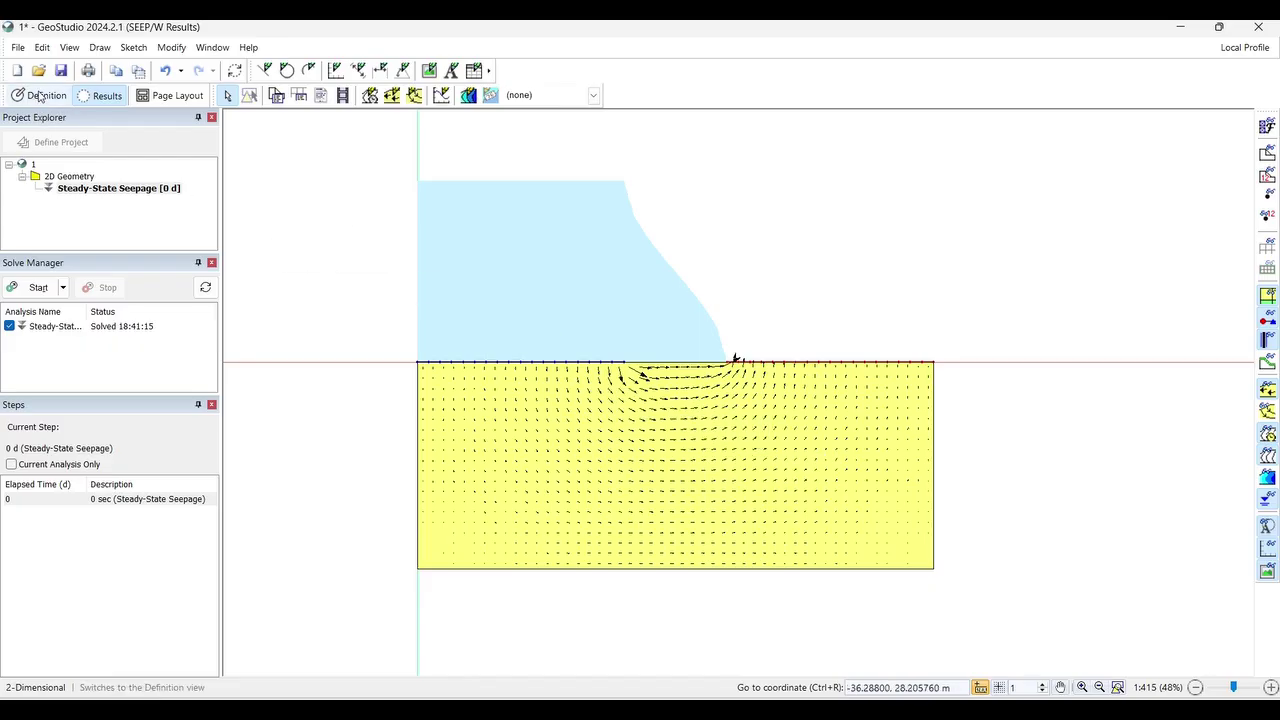
Display the Water Total Head contours in the results and inspect them beneath the dam
click(531, 96)
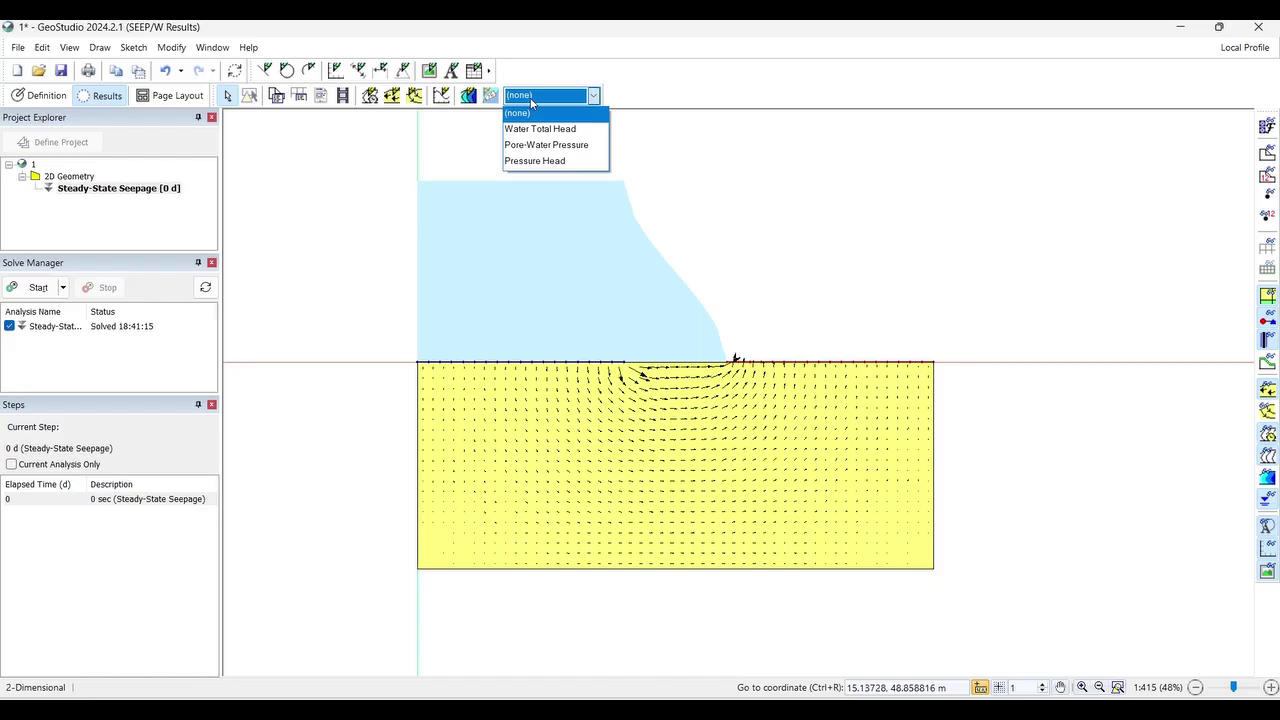
click(531, 100)
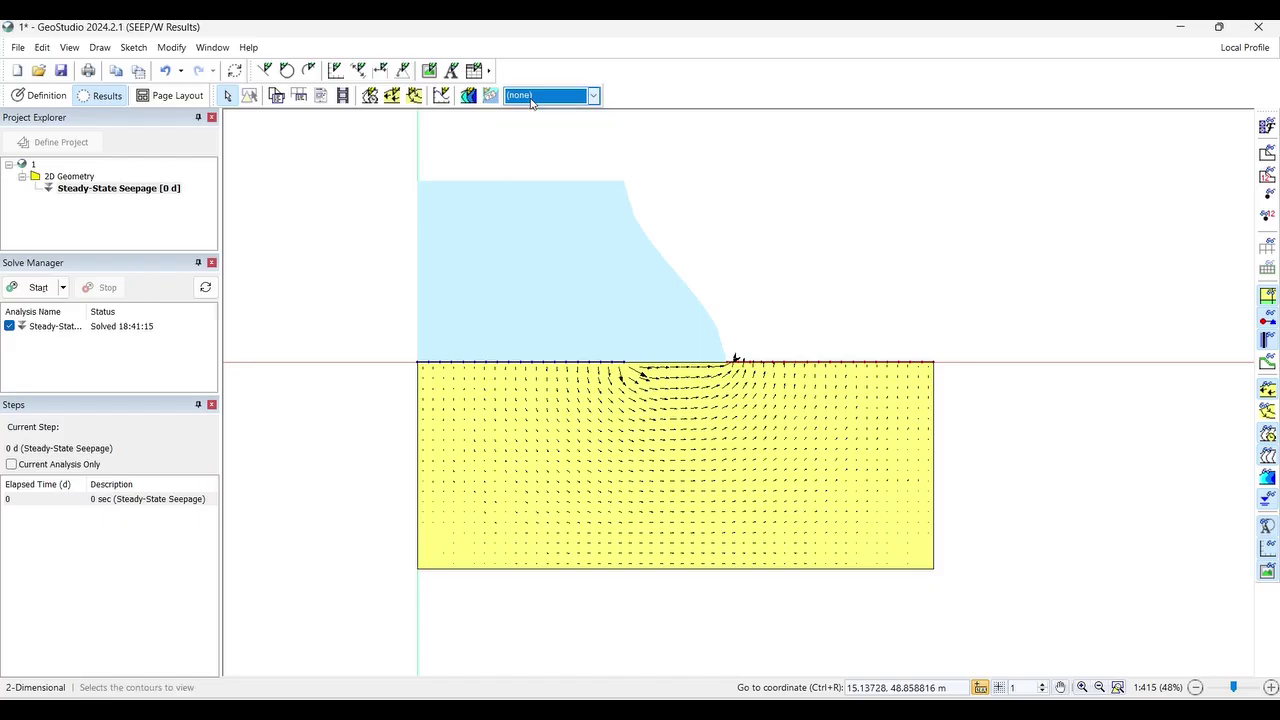
click(536, 97)
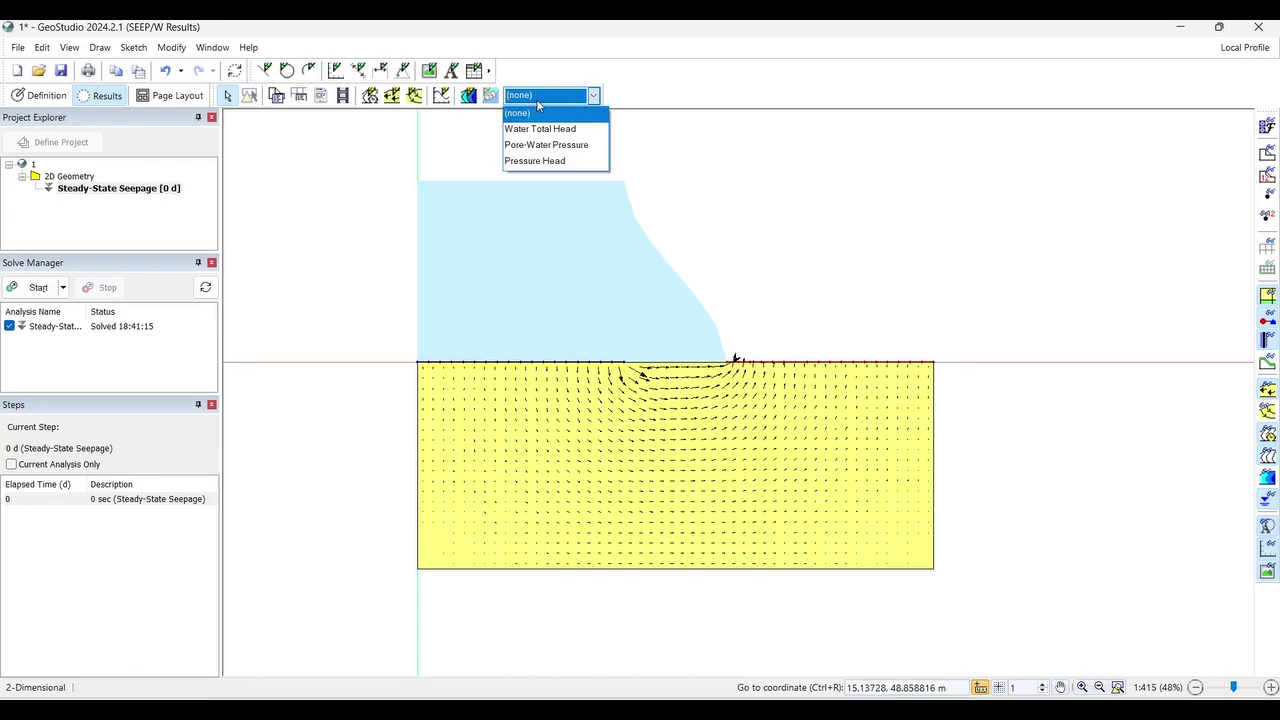
click(540, 129)
scroll(680, 404, up, 3)
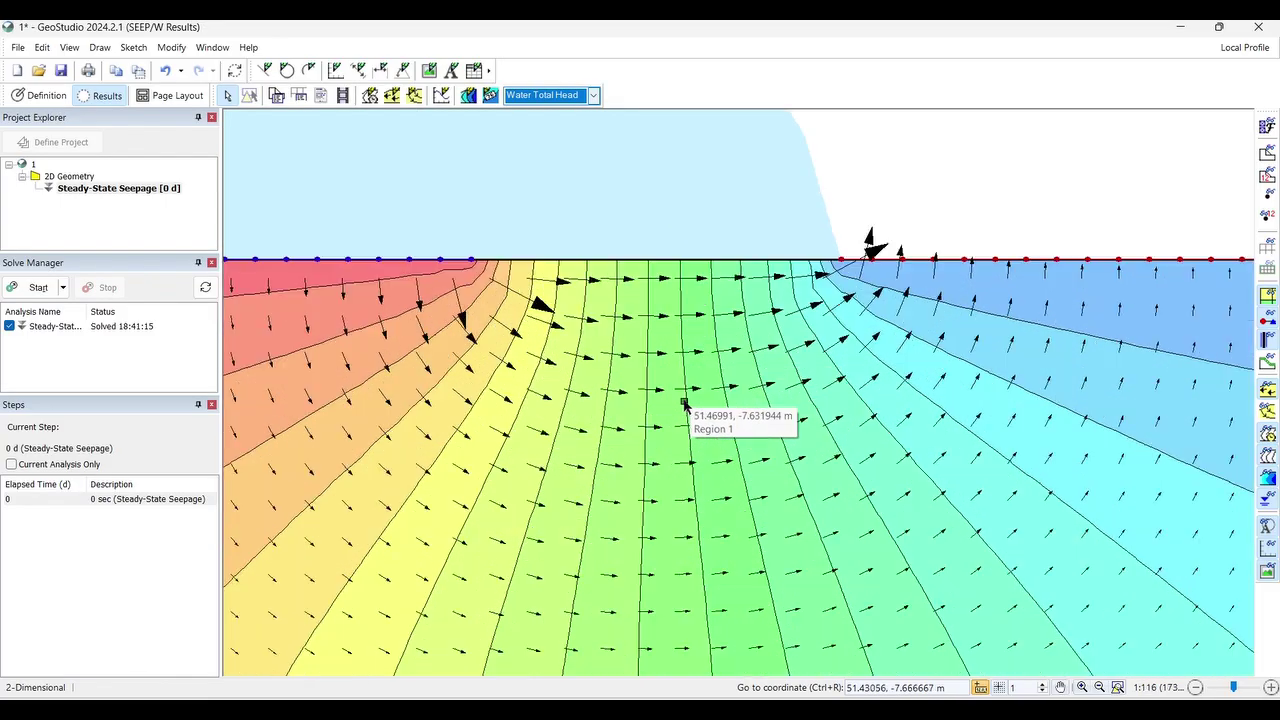
scroll(684, 390, down, 3)
scroll(686, 370, down, 1)
scroll(687, 370, up, 2)
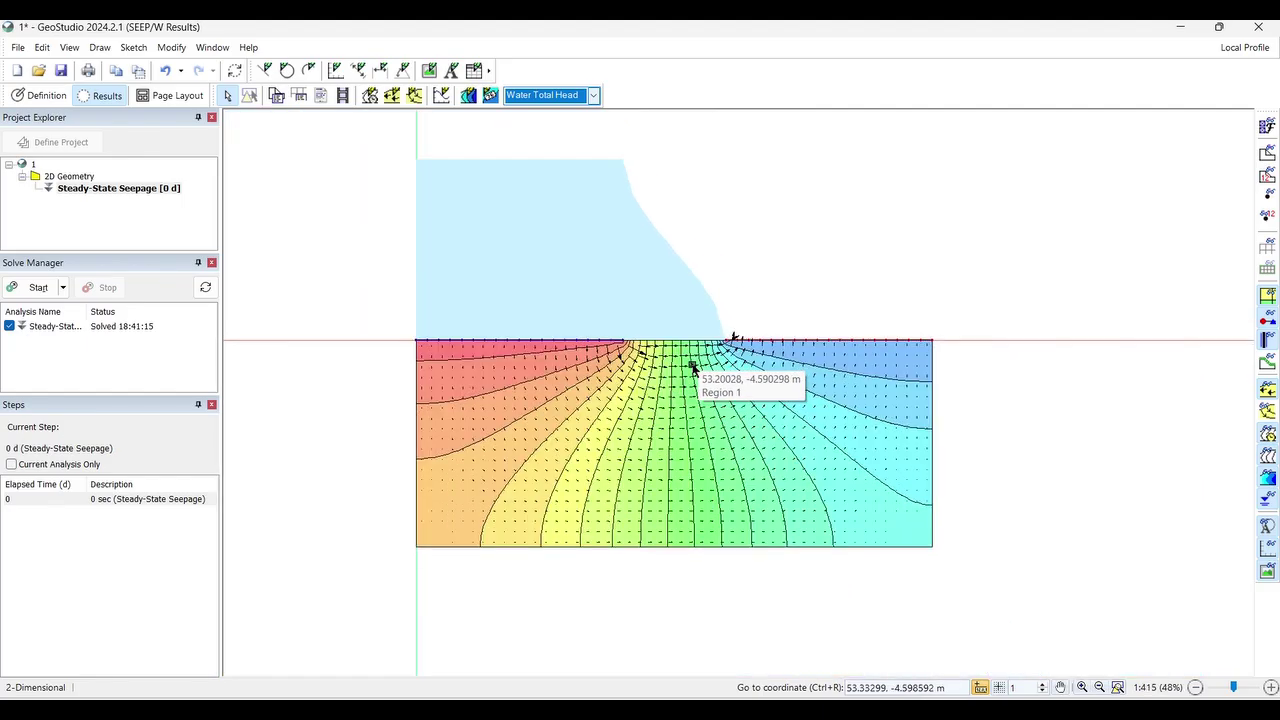
scroll(687, 370, up, 1)
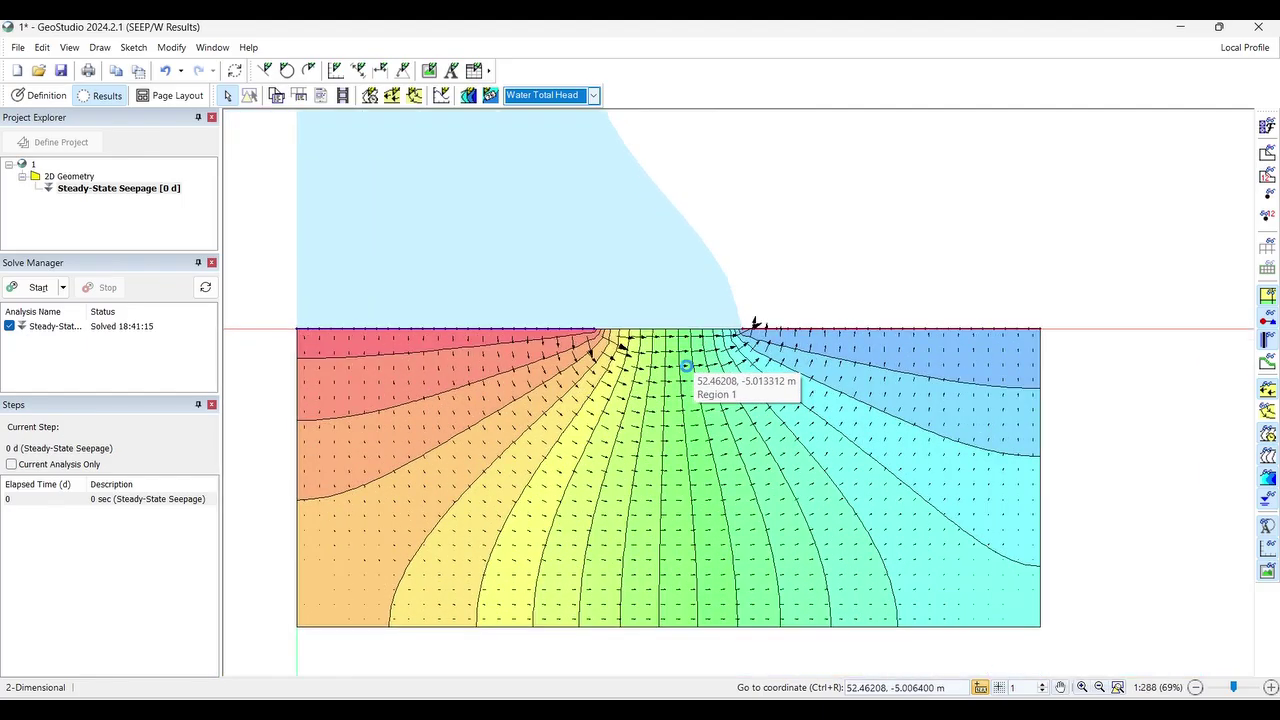
scroll(686, 366, down, 2)
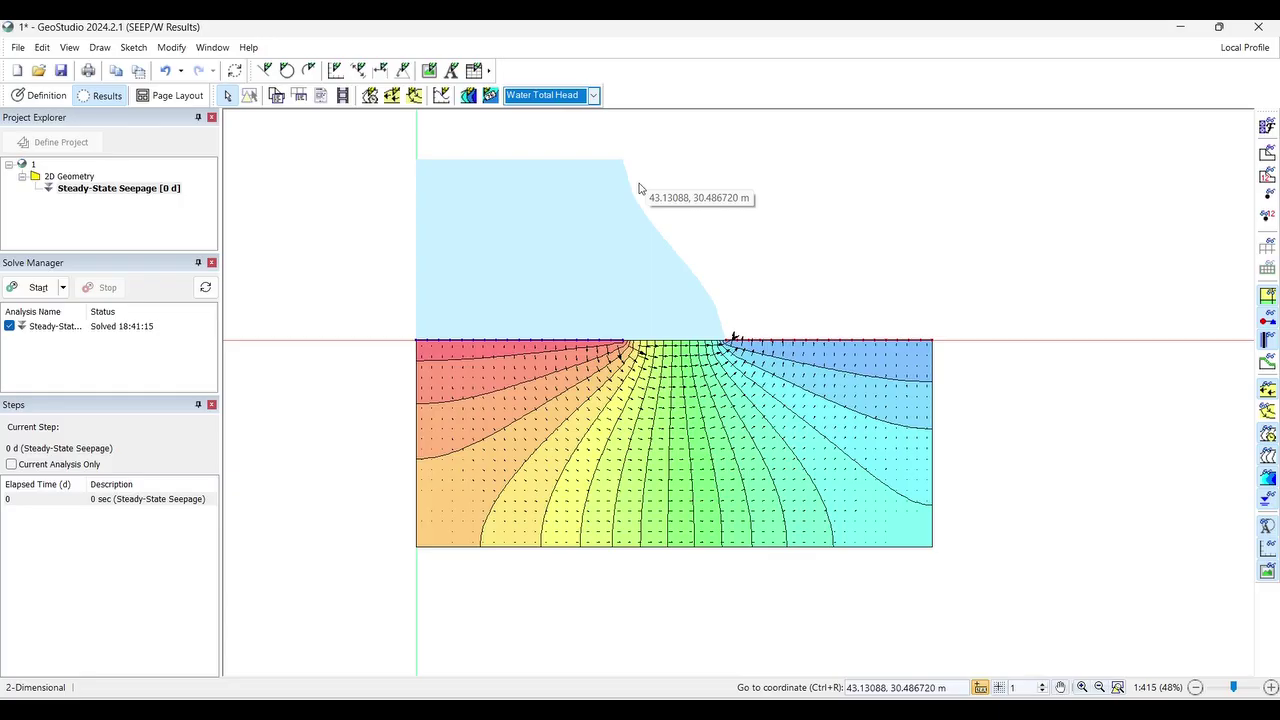
Label the 34, 32 and 30 m total head contours on the upstream side of the foundation
click(490, 95)
scroll(598, 315, up, 5)
click(532, 354)
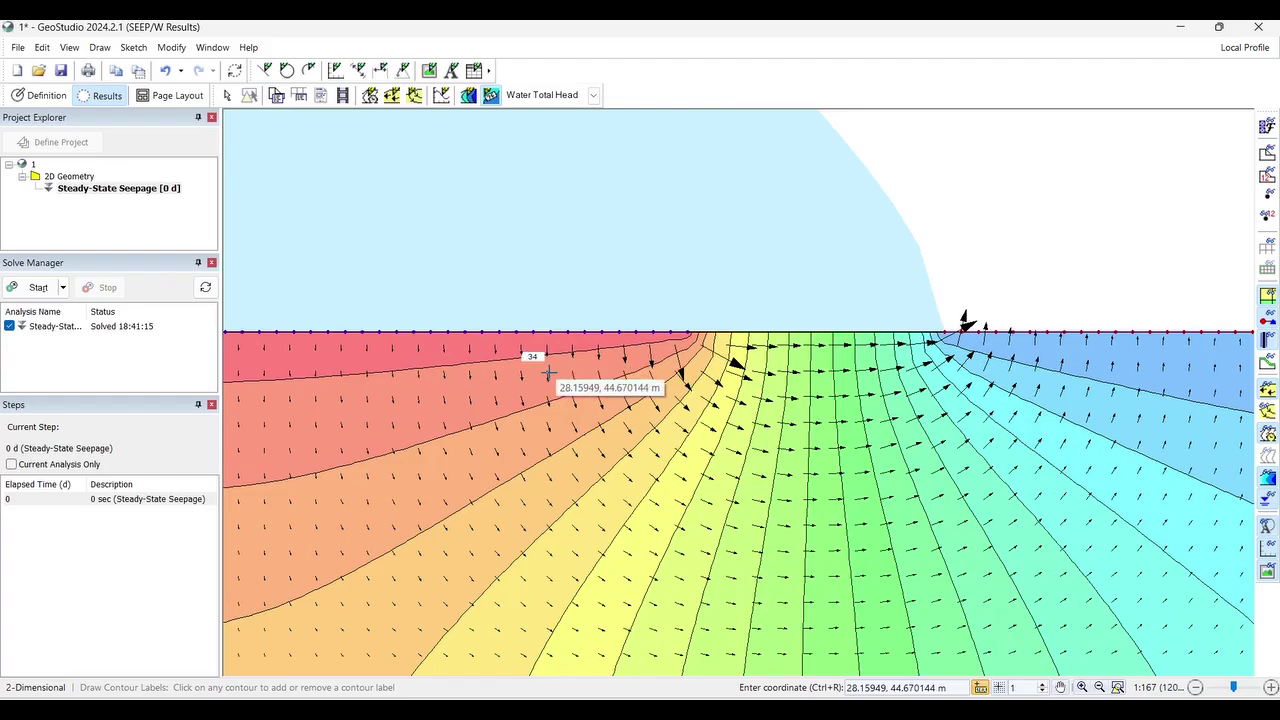
click(553, 400)
click(578, 440)
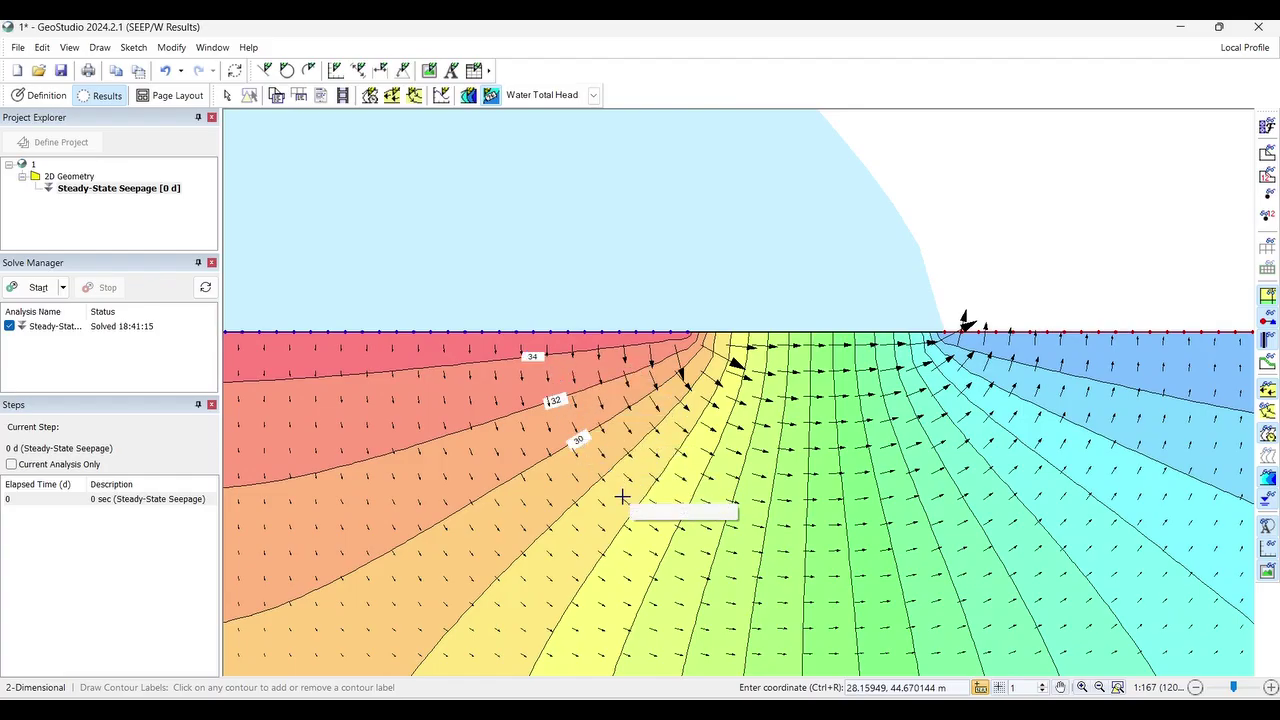
Label the 4 and 2 m total head contours downstream of the dam, plus the contour along the ground line
scroll(755, 474, down, 3)
scroll(760, 470, up, 4)
click(836, 367)
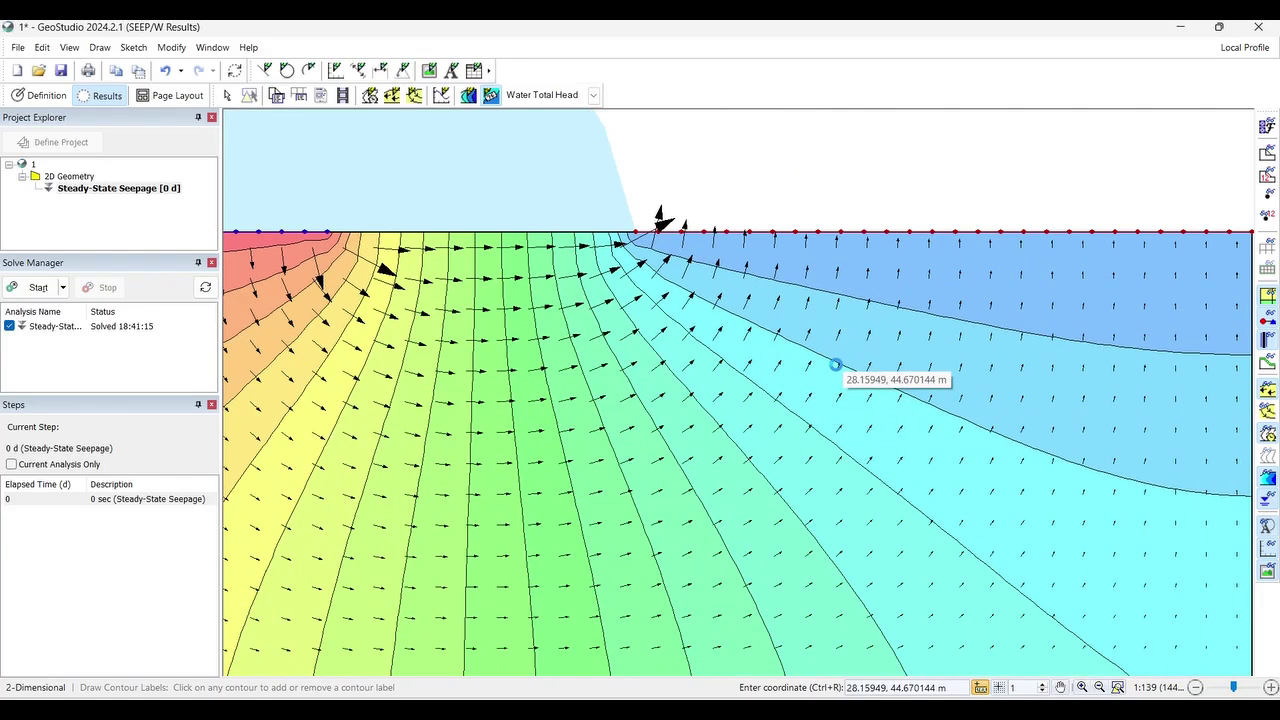
click(886, 305)
click(900, 232)
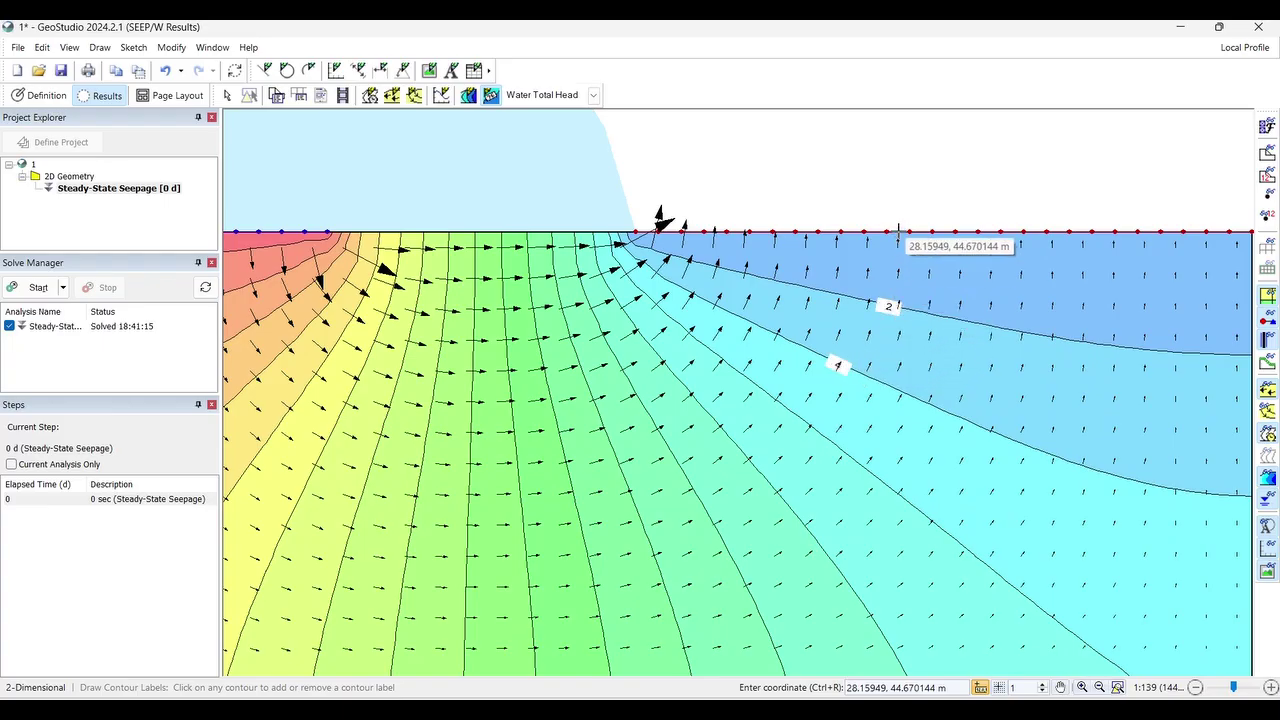
Label the 12 m contour and one upstream-side contour in the foundation beneath the dam, and look over the labelled plot
scroll(888, 268, down, 3)
click(725, 376)
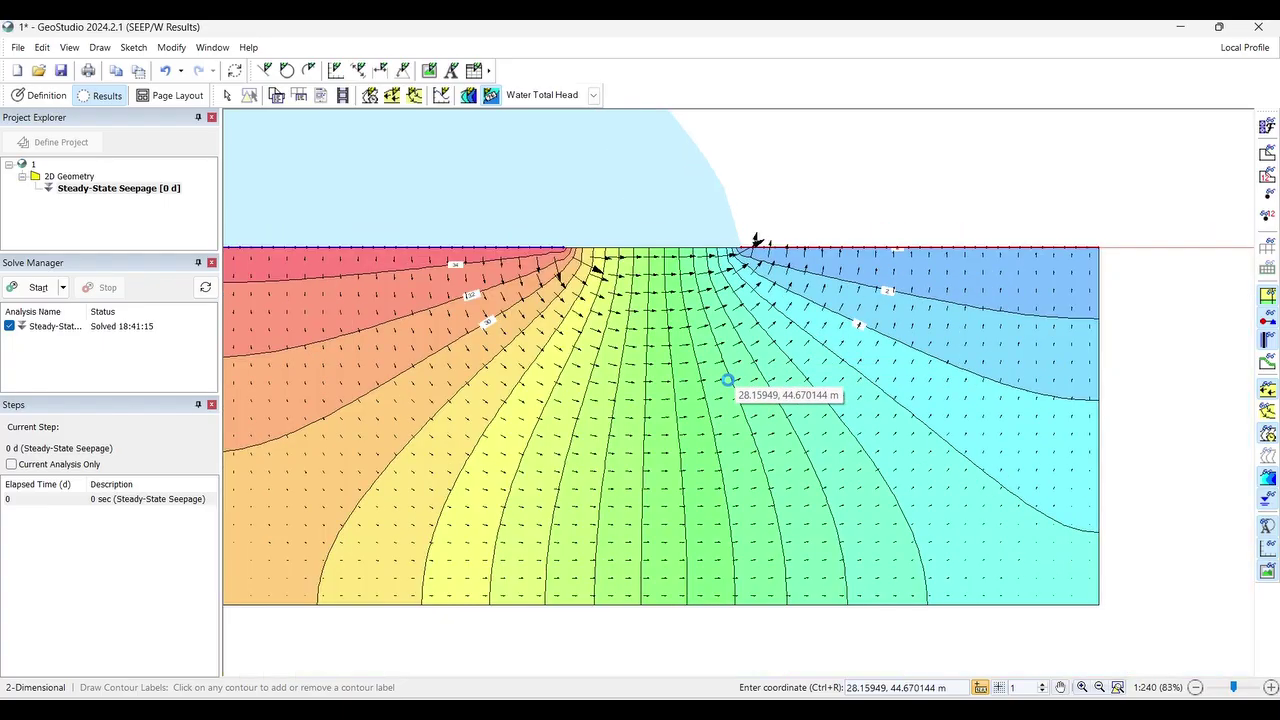
scroll(718, 405, down, 3)
scroll(703, 389, down, 3)
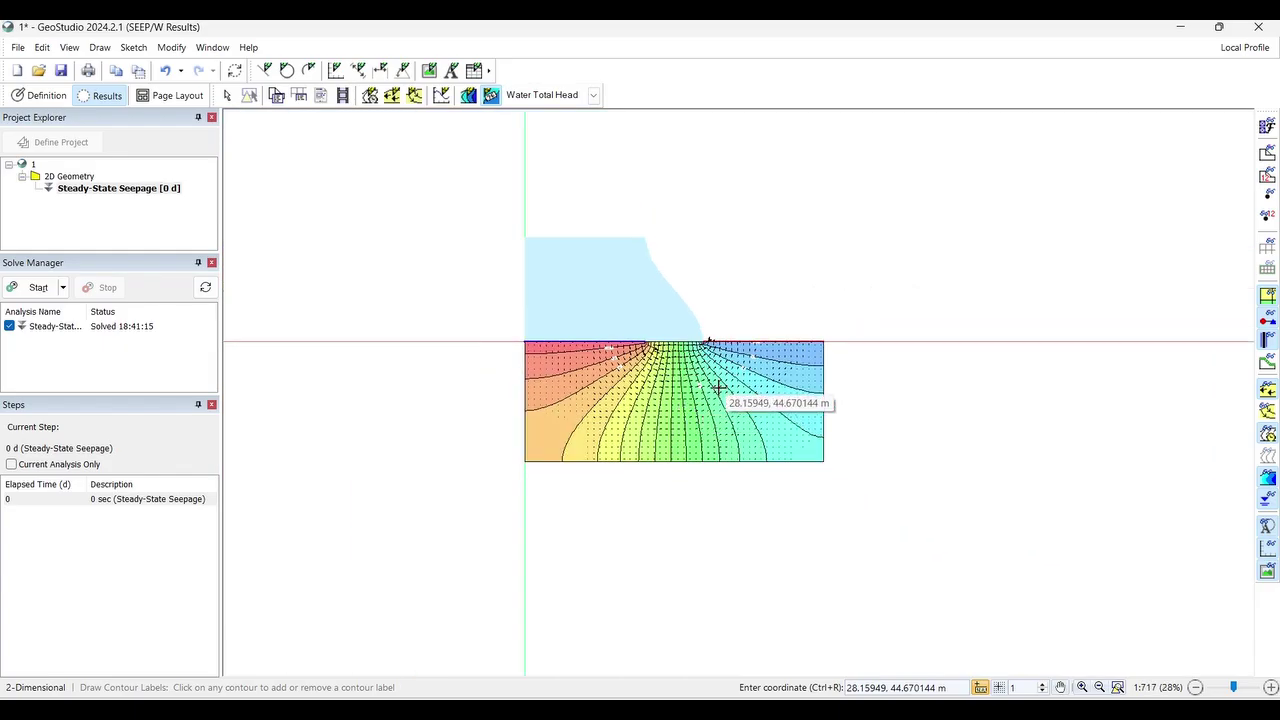
scroll(711, 363, up, 4)
scroll(633, 385, up, 2)
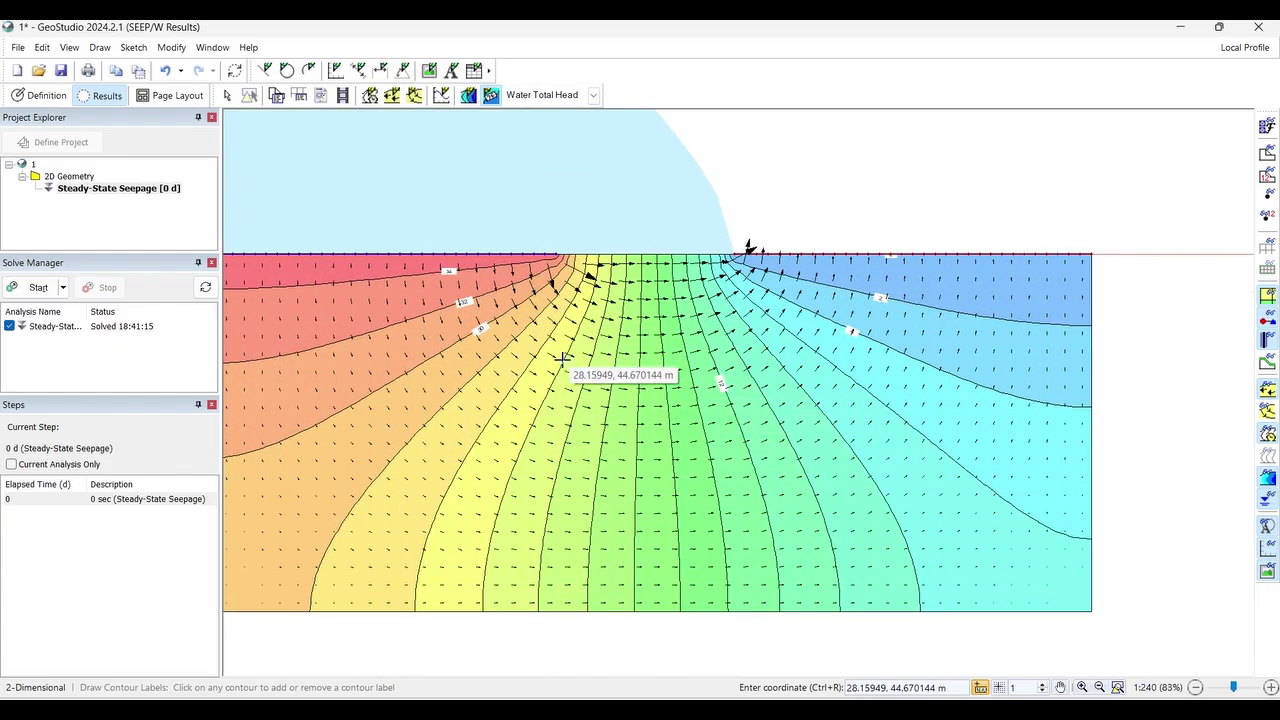
scroll(592, 391, down, 3)
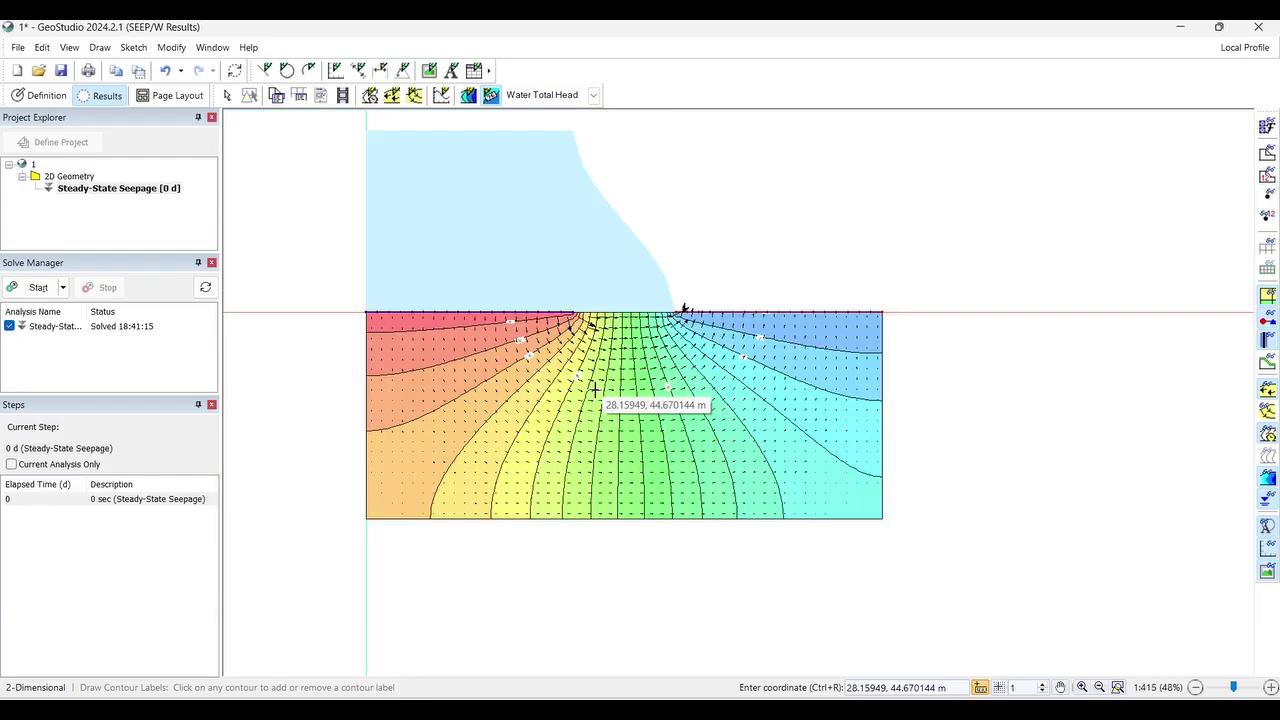
scroll(624, 327, down, 2)
scroll(624, 327, up, 3)
scroll(634, 440, down, 2)
scroll(622, 470, up, 1)
scroll(622, 474, up, 1)
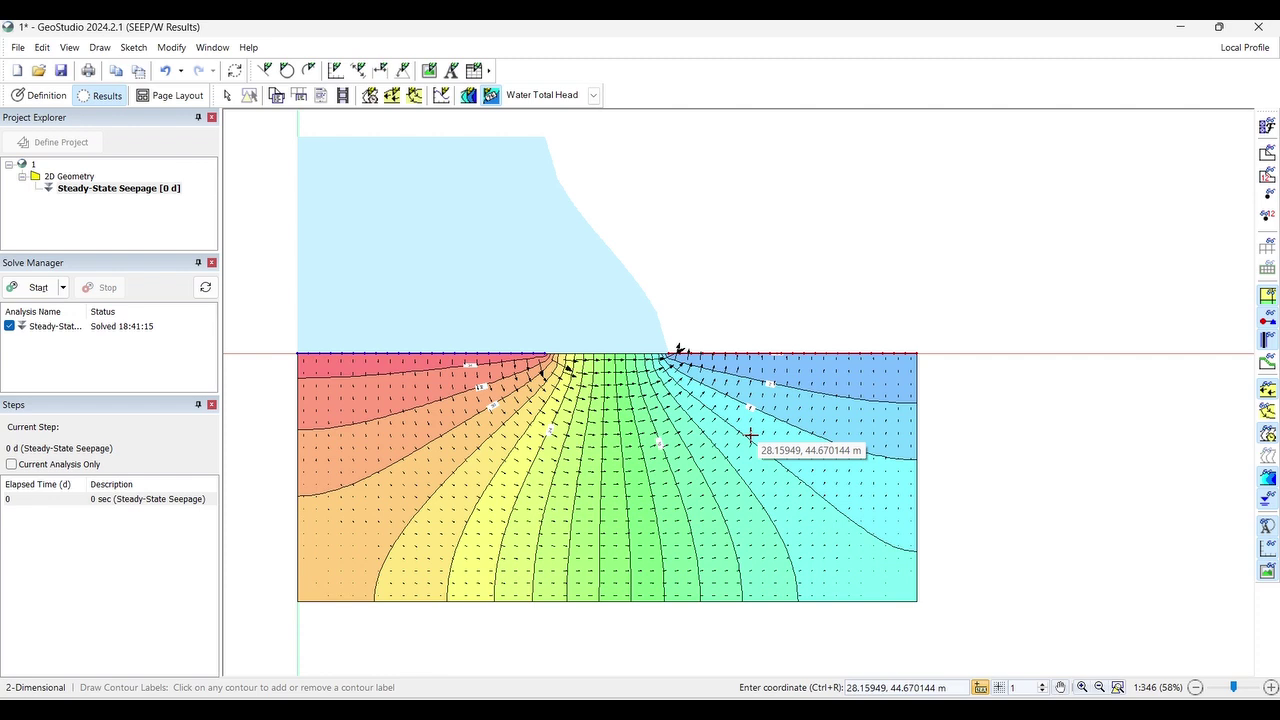
Draw four flow paths at increasing depths through the foundation, passing beneath the dam from upstream to downstream
click(416, 97)
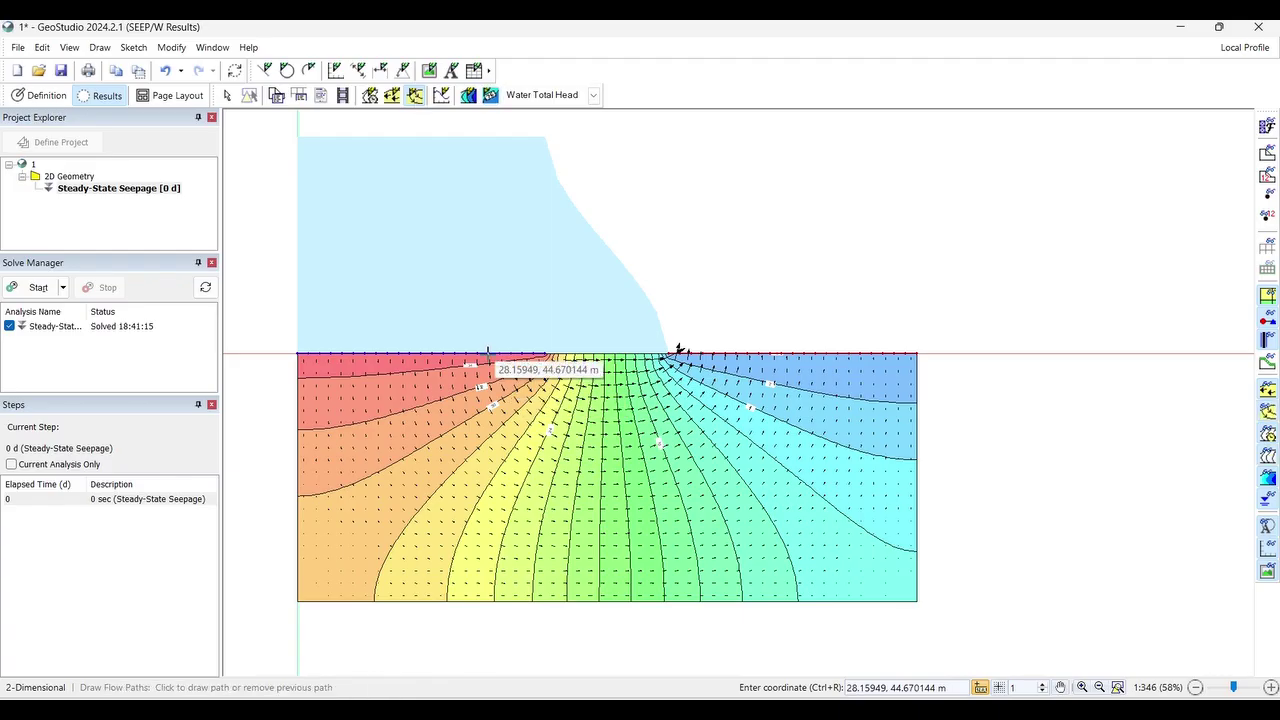
click(511, 393)
click(540, 485)
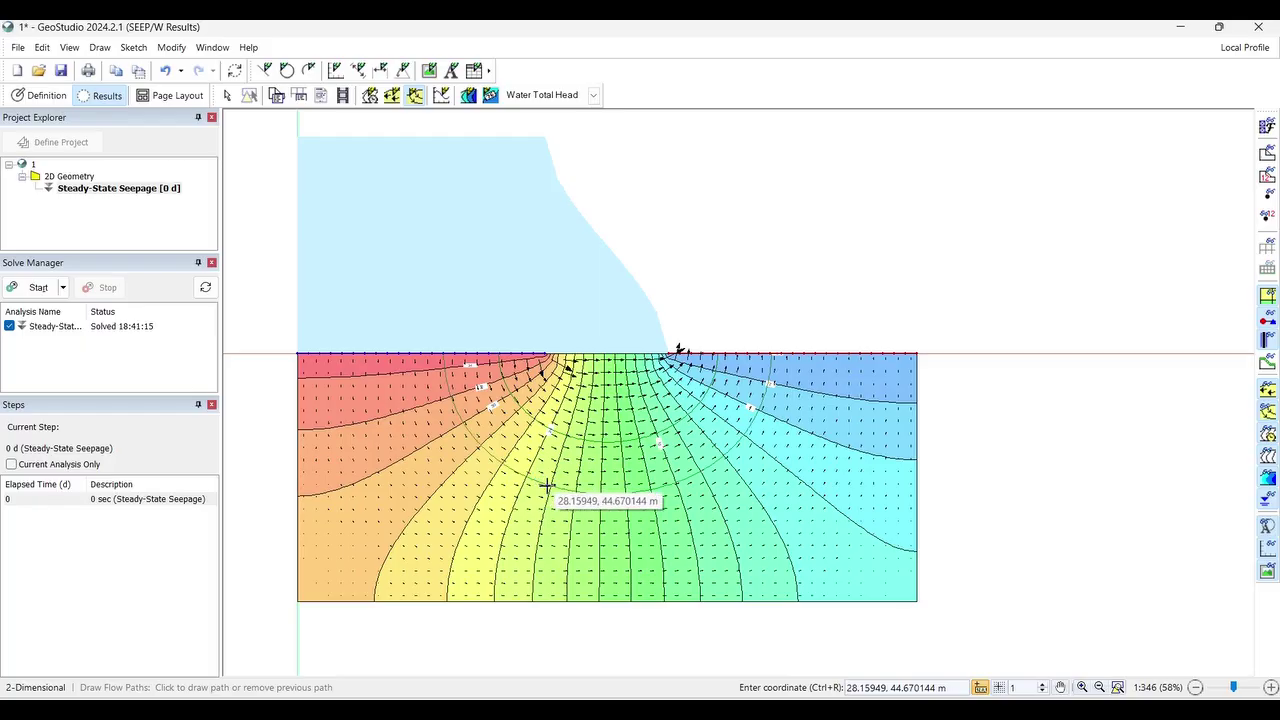
click(518, 540)
click(455, 576)
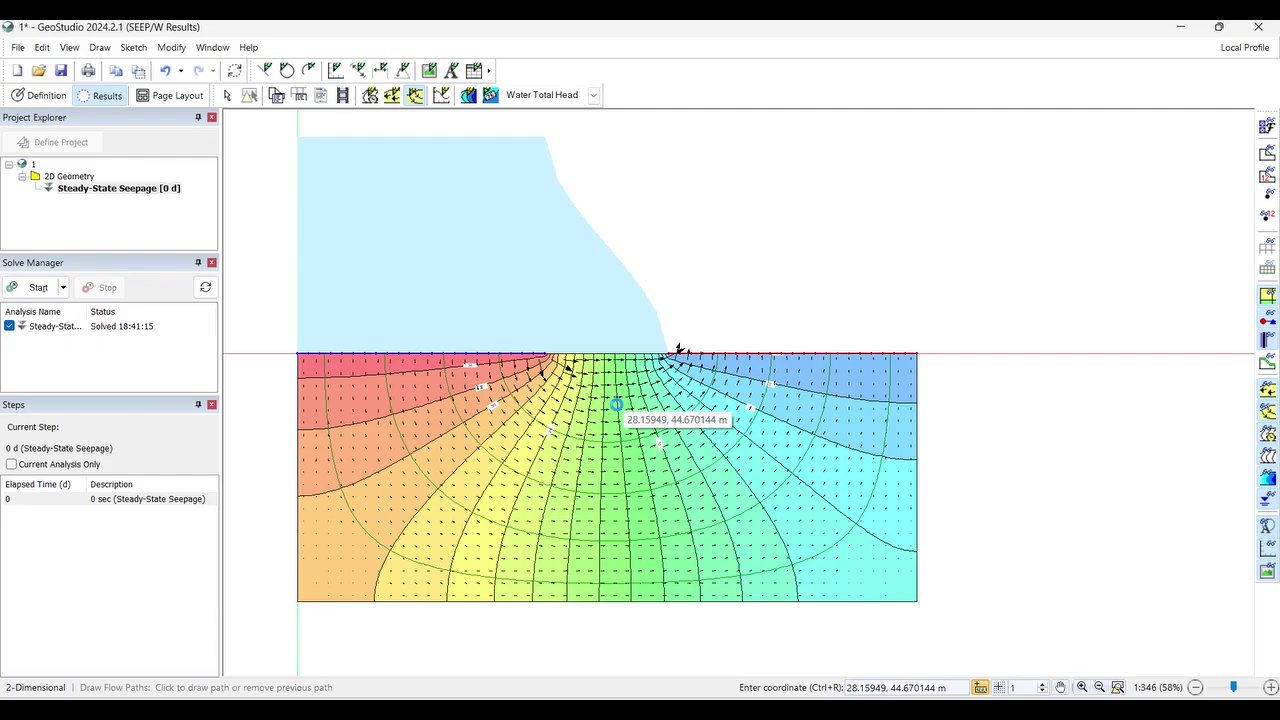